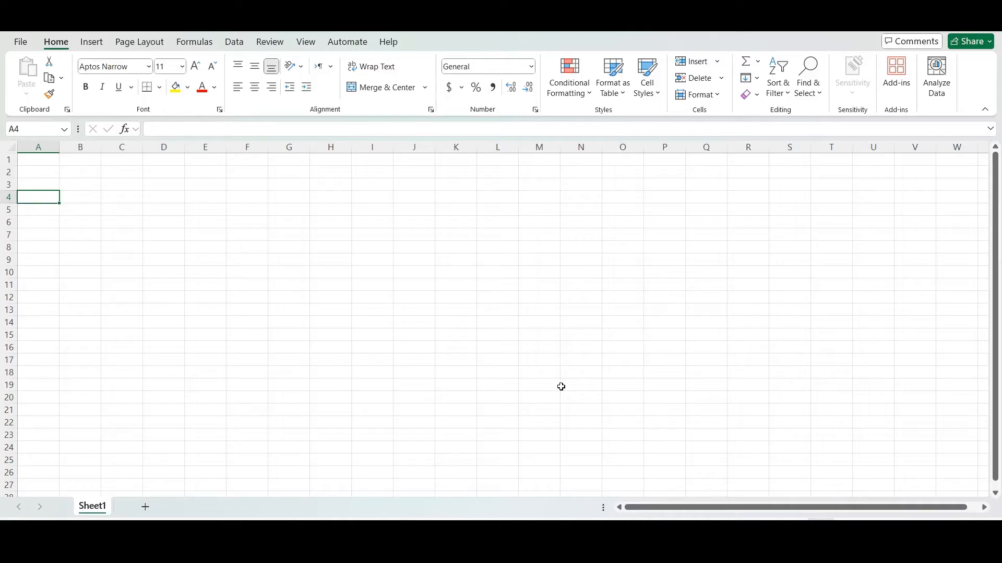
Step: Switch to the quiz PDF in Foxit and read the Group A and B instructions and tasks a to g
key(alt+Tab)
scroll(639, 340, down, 2)
scroll(639, 340, up, 1)
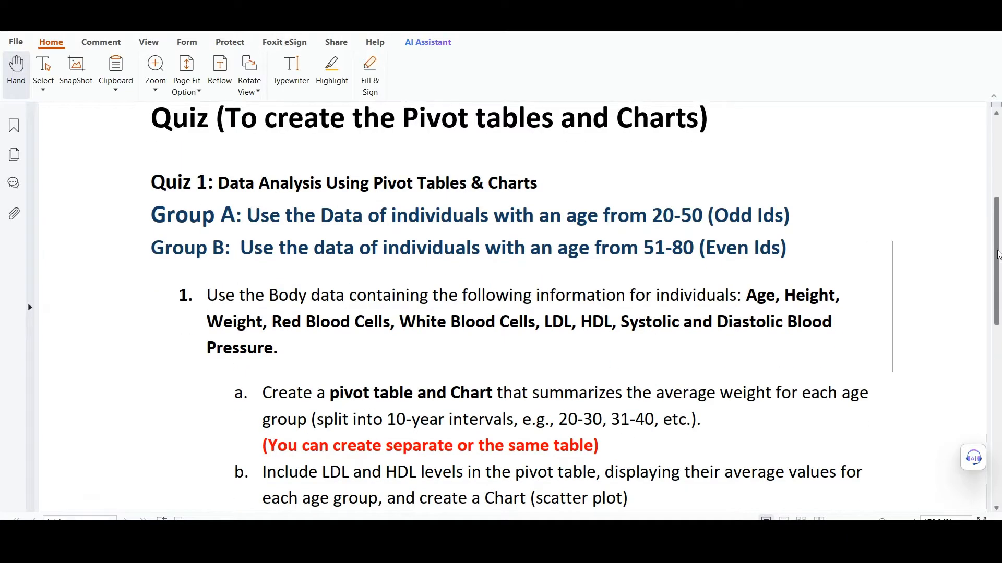
drag(998, 255, 998, 267)
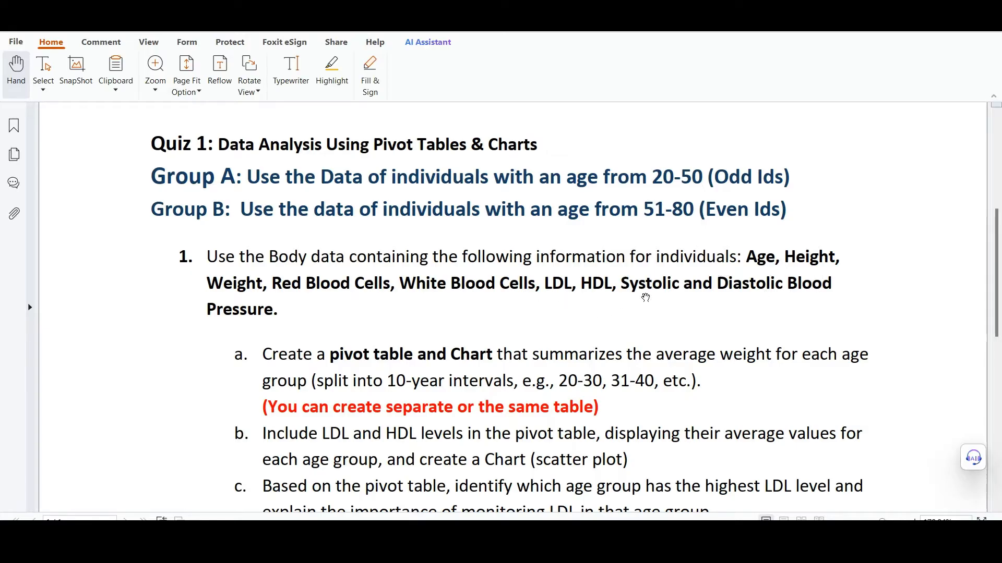
scroll(406, 379, down, 3)
scroll(406, 379, down, 10)
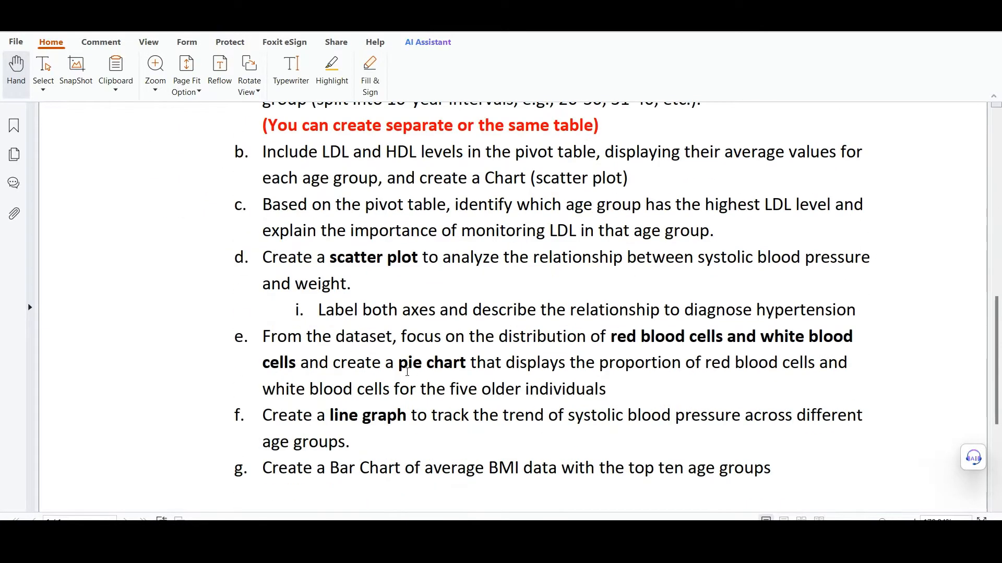
scroll(439, 366, up, 10)
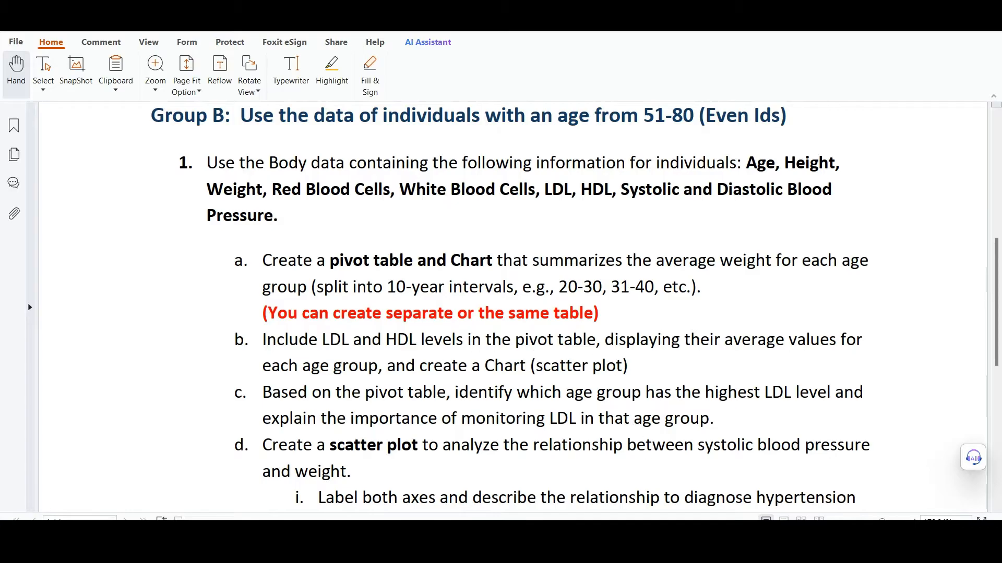
Step: Return to Excel and import the Body Data text file from the Downloads folder, loading it into the workbook as a table
key(alt+Tab)
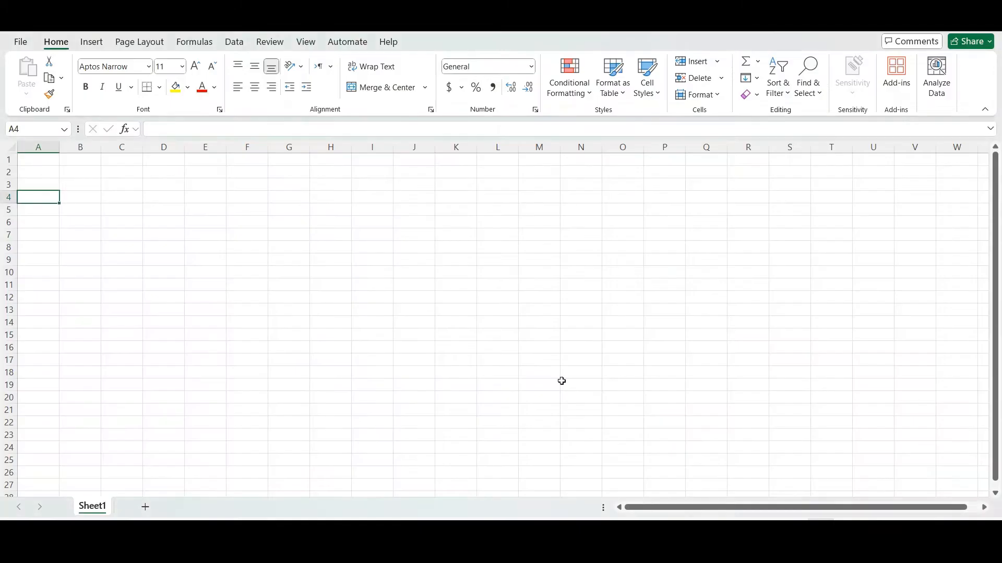
click(96, 48)
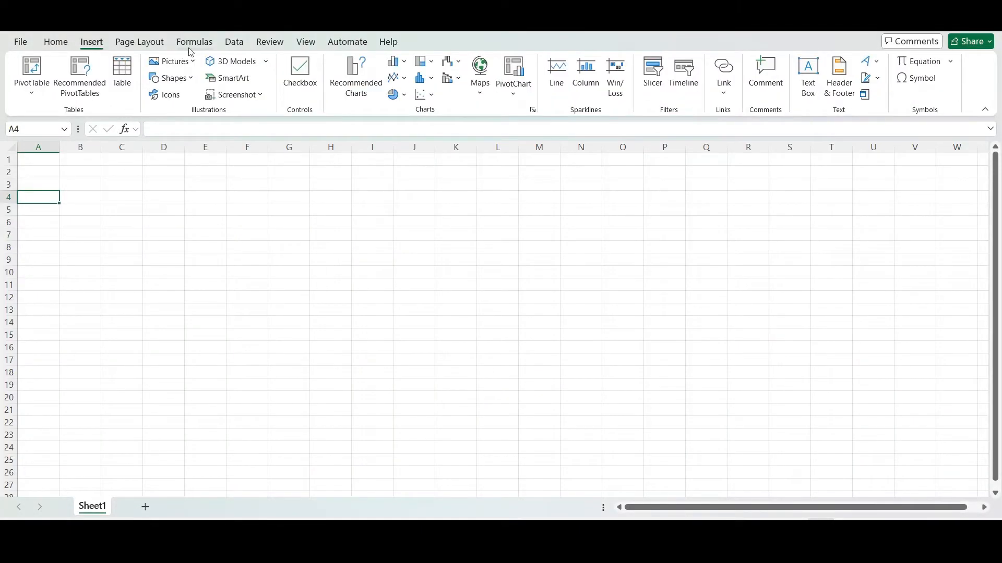
click(232, 46)
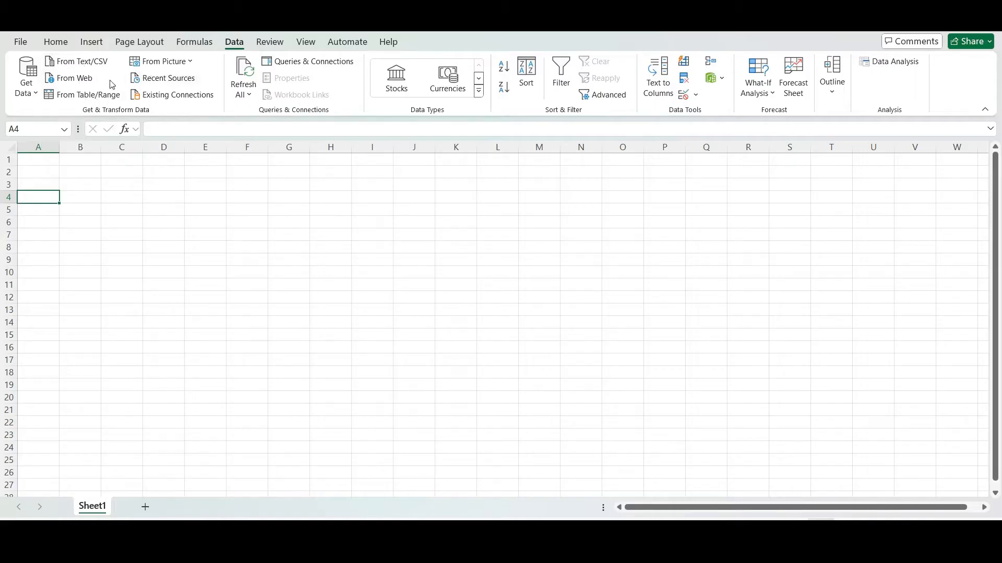
click(31, 88)
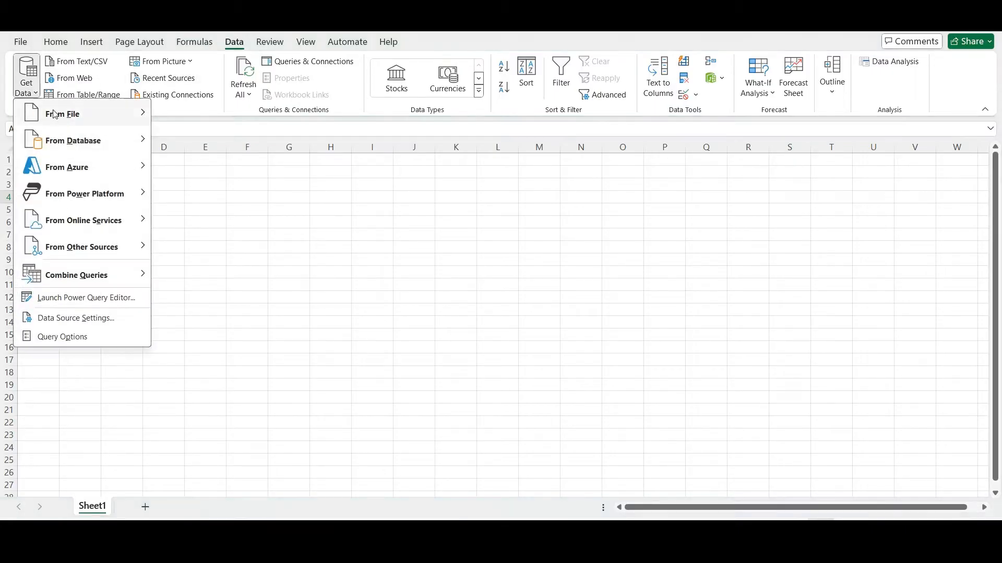
mouse_move(57, 117)
click(225, 144)
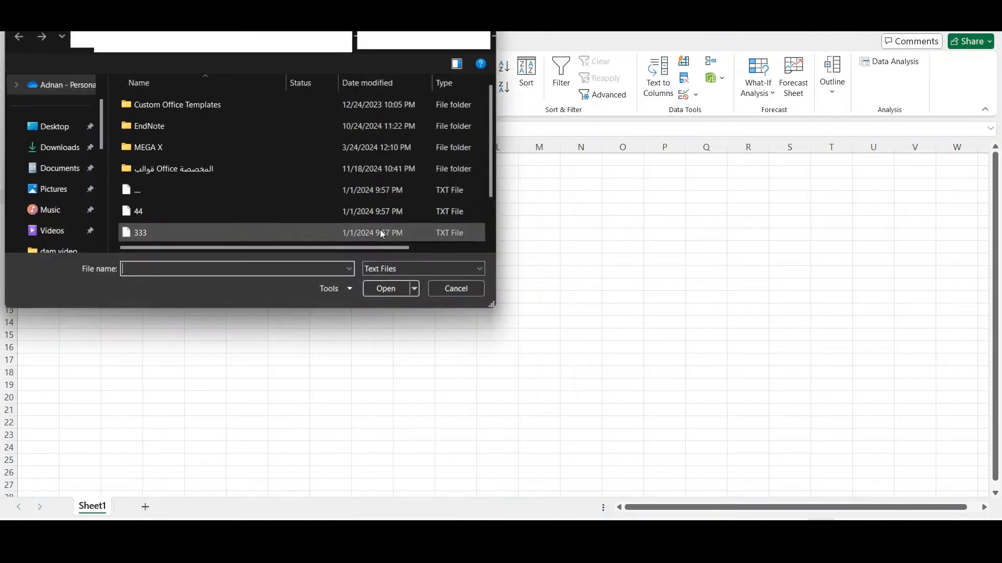
click(57, 148)
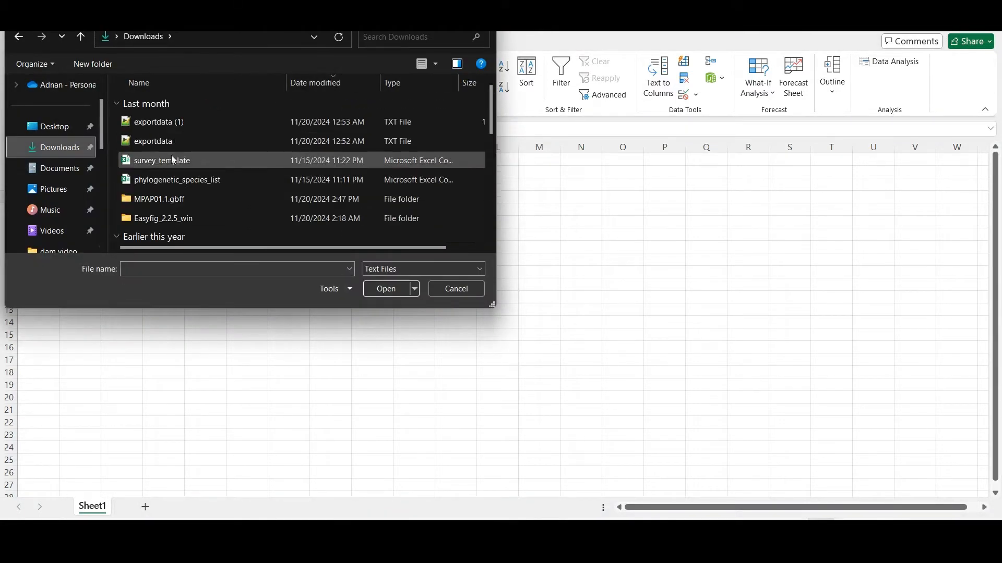
scroll(209, 177, down, 2)
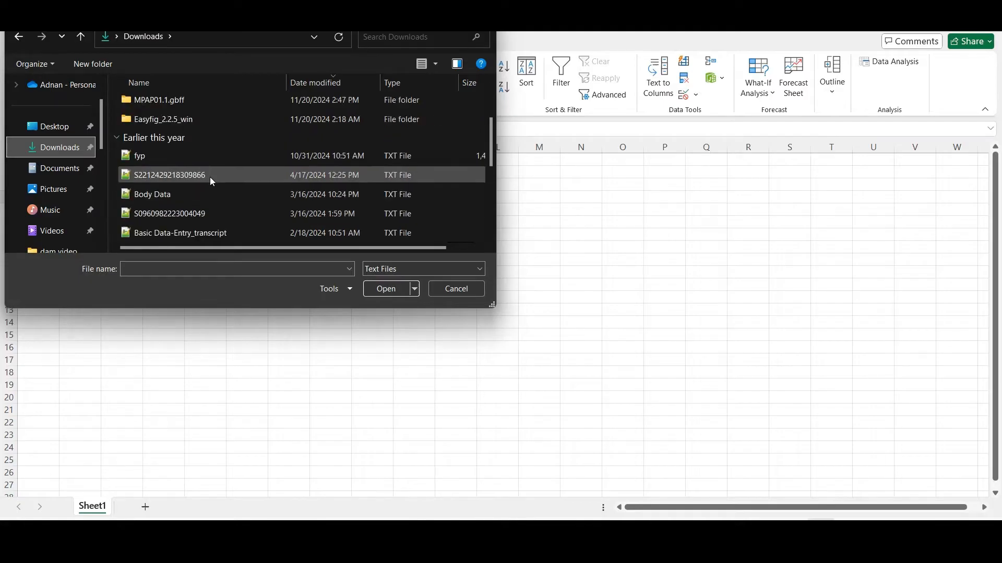
click(177, 137)
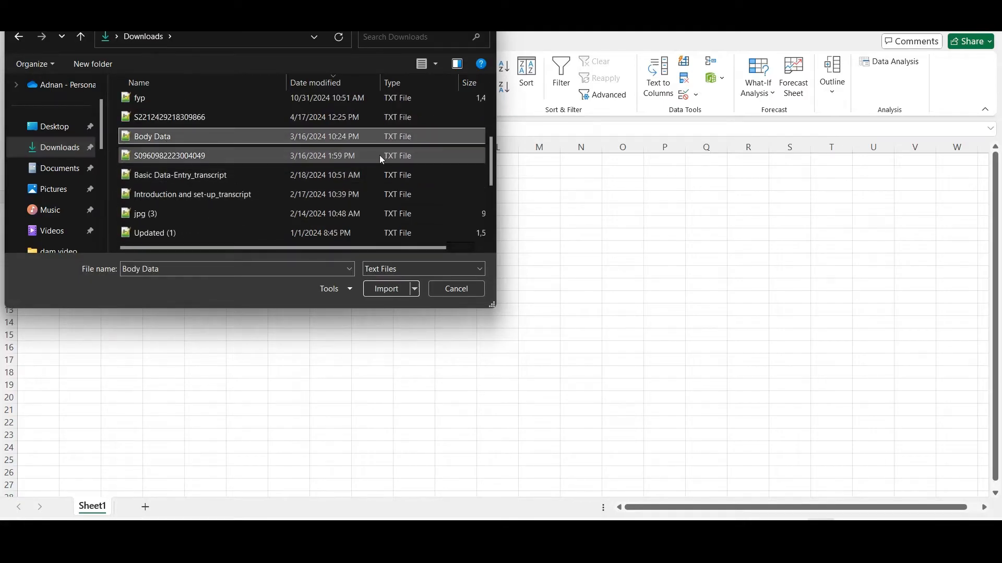
click(391, 289)
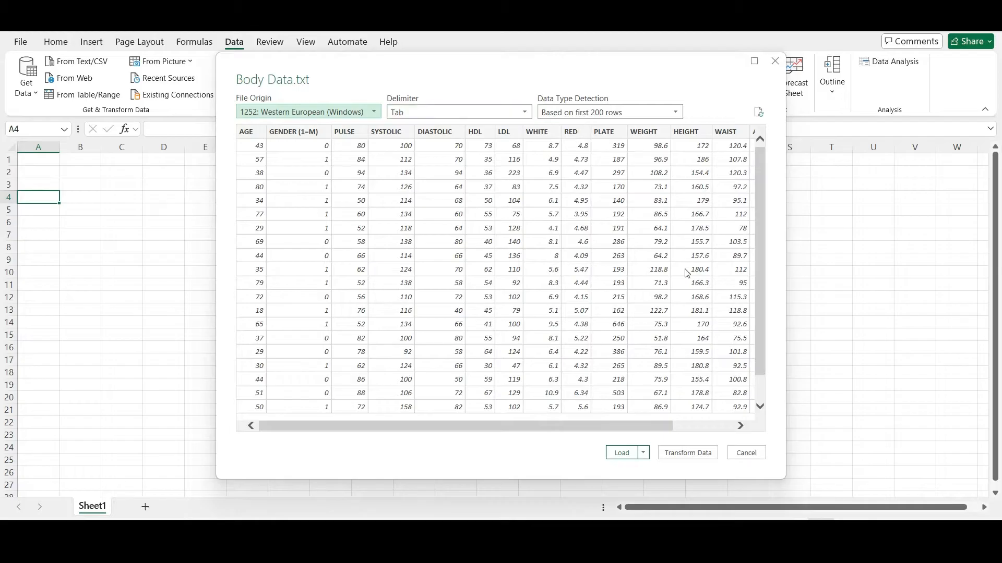
click(621, 453)
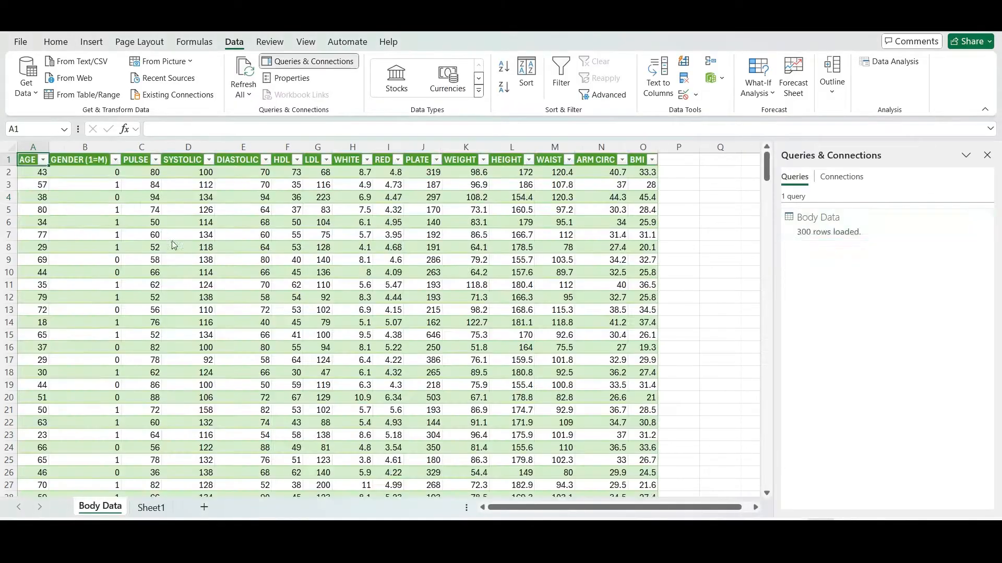
Step: Sort the Body Data table by the AGE column from smallest to largest
mouse_move(766, 166)
mouse_down()
mouse_move(773, 509)
mouse_move(766, 163)
mouse_up()
click(43, 160)
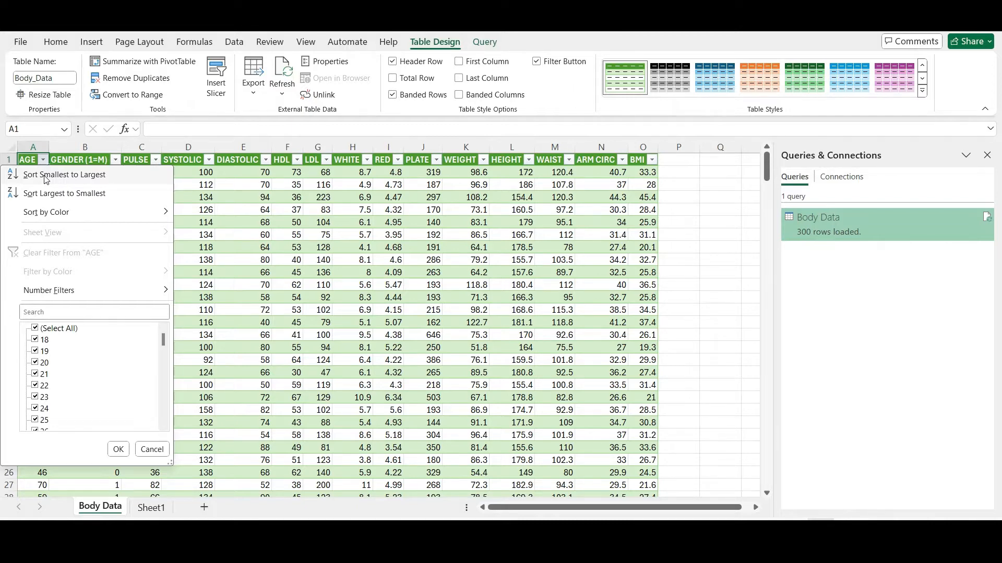
click(46, 178)
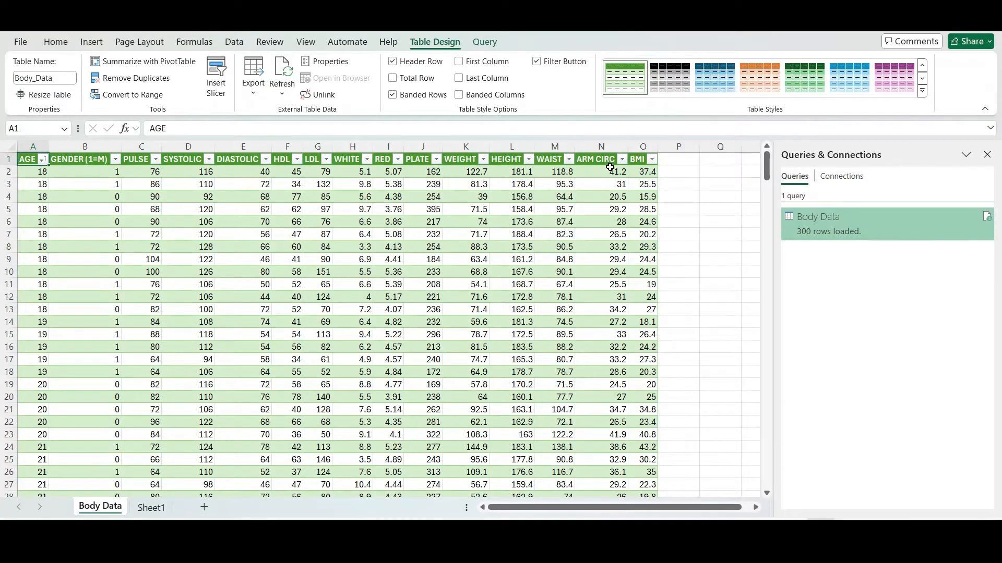
mouse_move(765, 167)
mouse_down()
mouse_move(767, 481)
mouse_move(766, 156)
mouse_up()
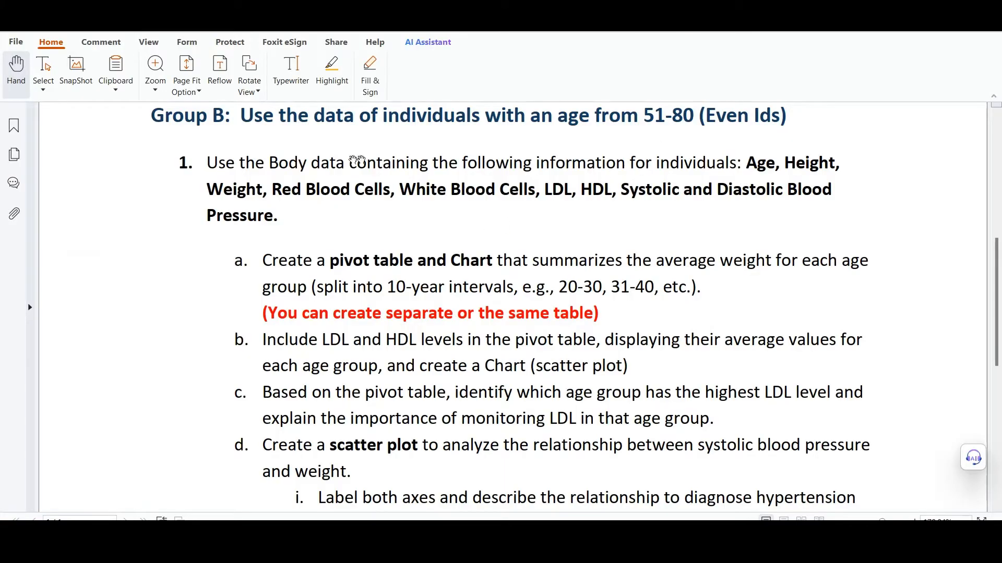
Step: Check the age ranges assigned to Group A and Group B in the quiz PDF
scroll(662, 215, up, 1)
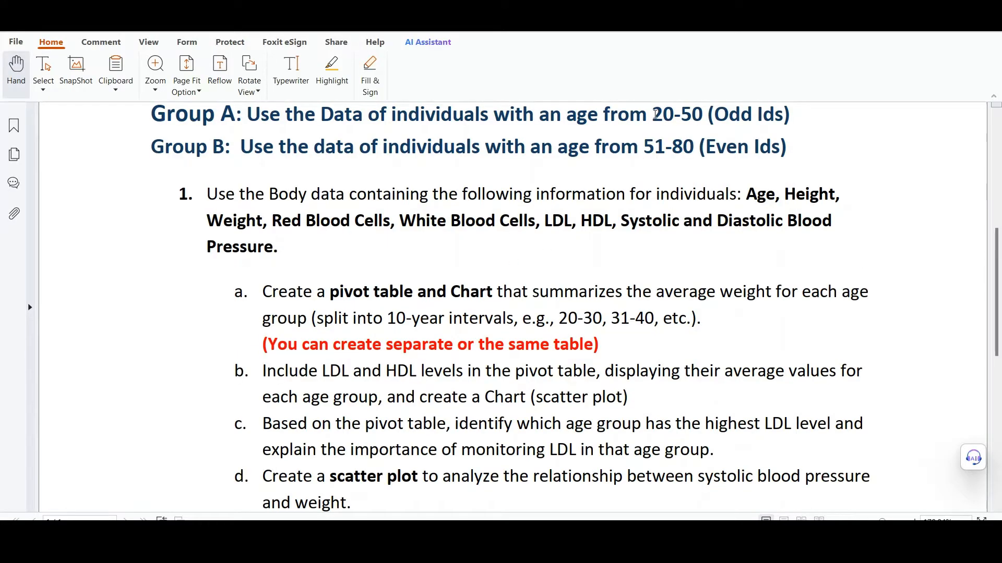
drag(655, 114, 702, 115)
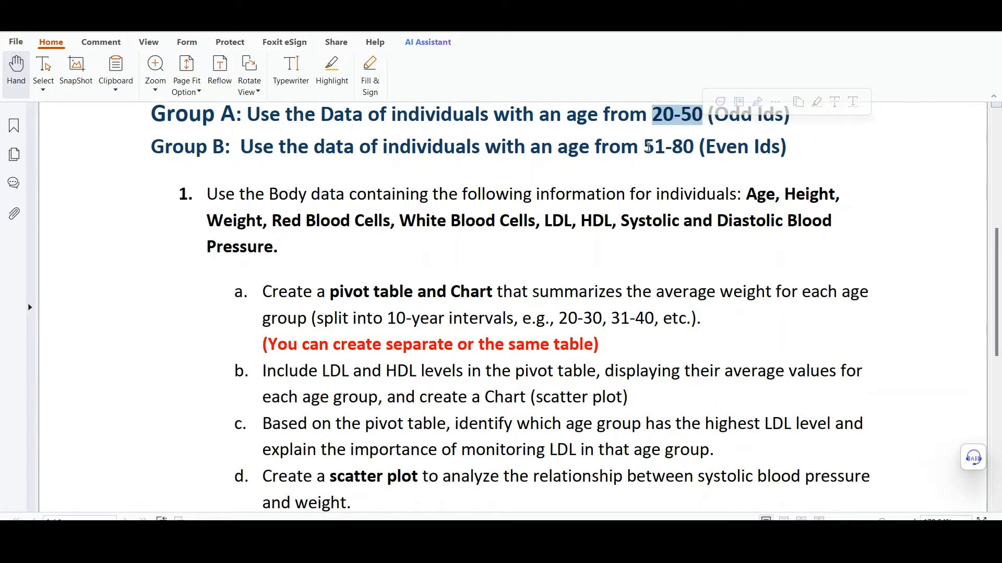
drag(646, 147, 692, 146)
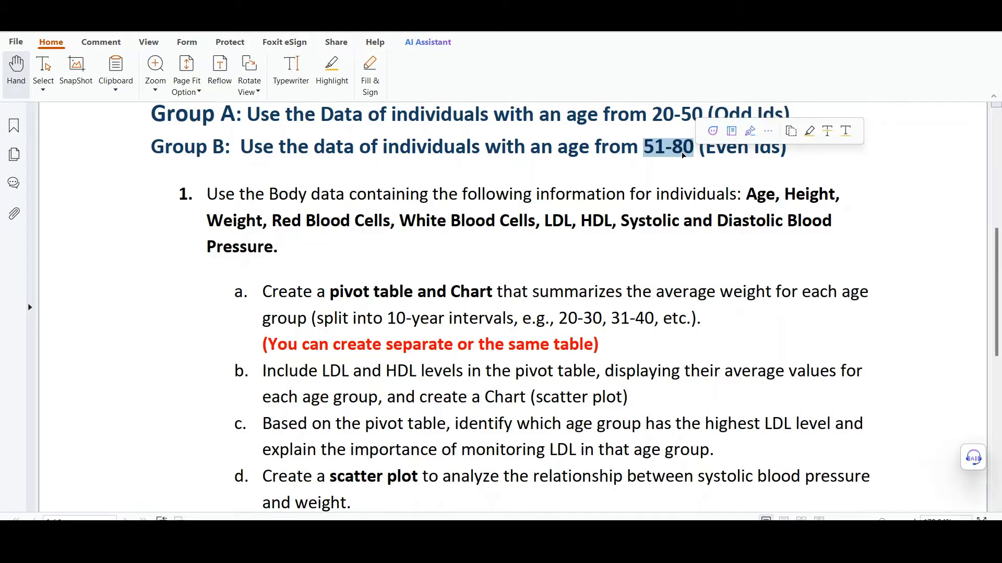
scroll(678, 157, up, 1)
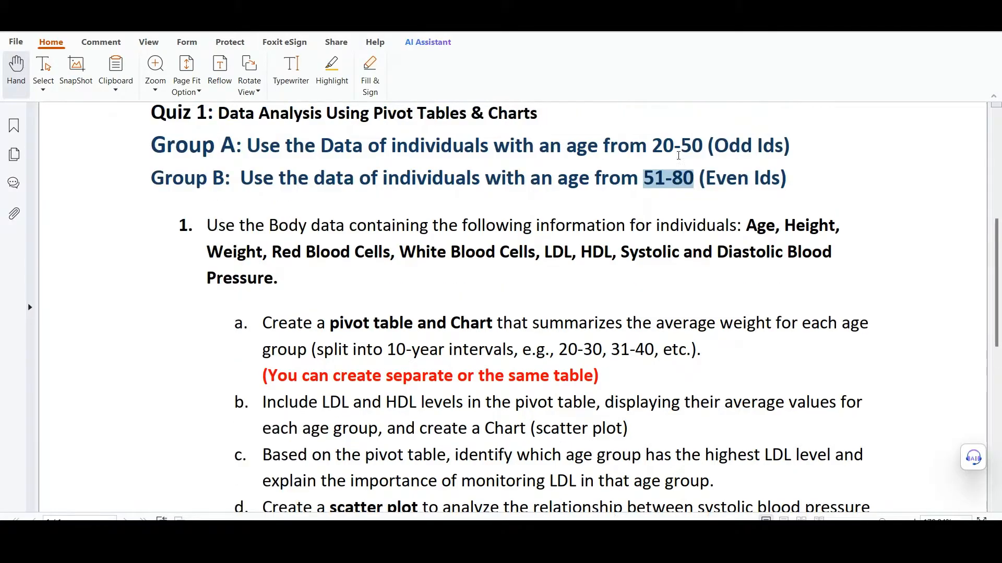
drag(659, 145, 702, 146)
click(654, 143)
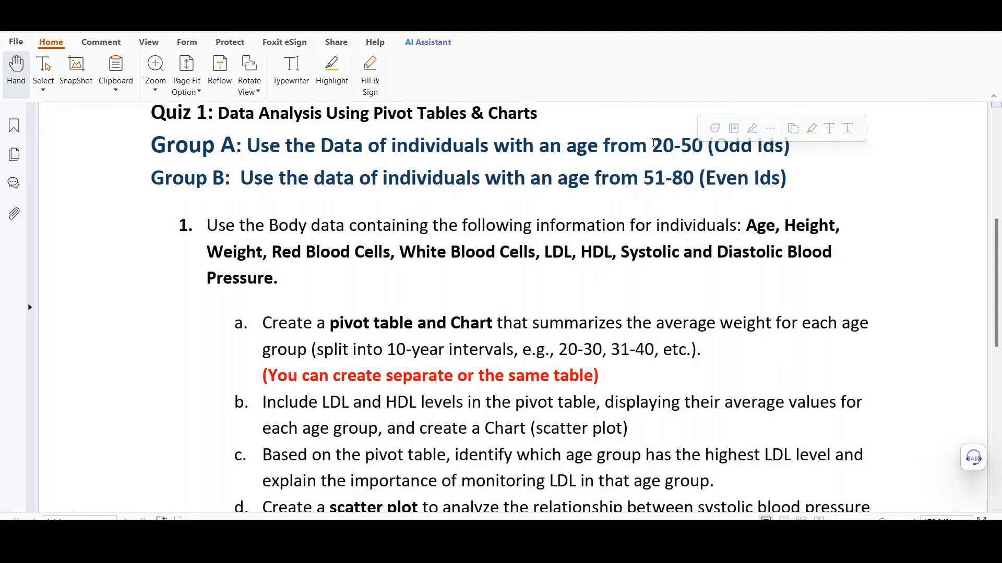
drag(654, 143, 703, 146)
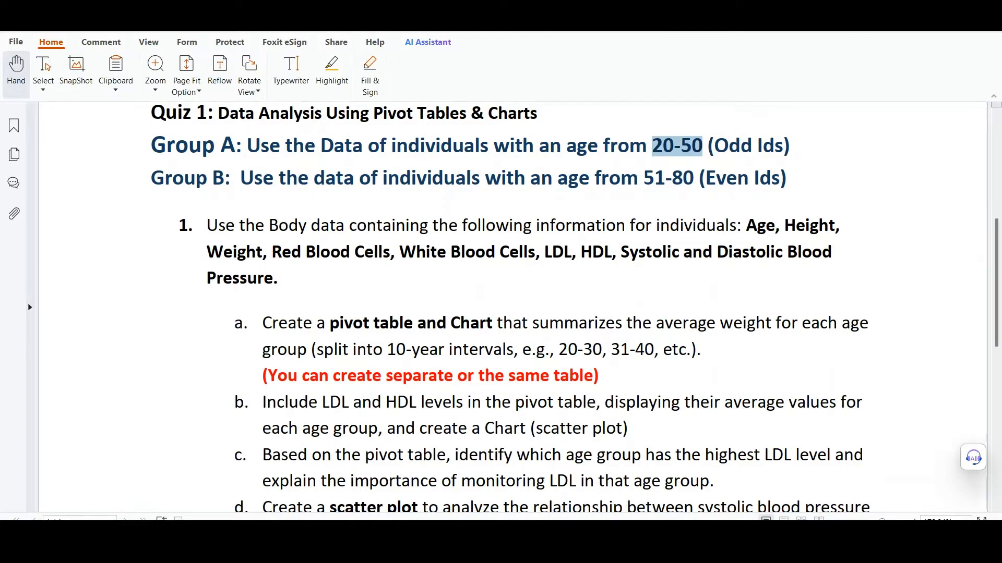
Step: Back in Excel, filter the AGE column of the Body Data table to exclude ages 18 and 19
key(alt+Tab)
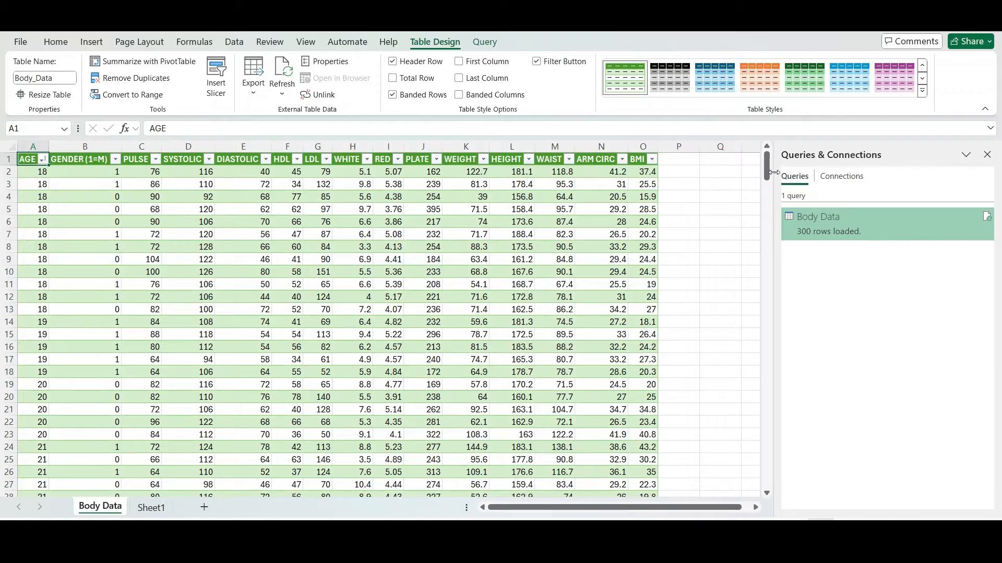
click(42, 160)
click(32, 179)
click(42, 159)
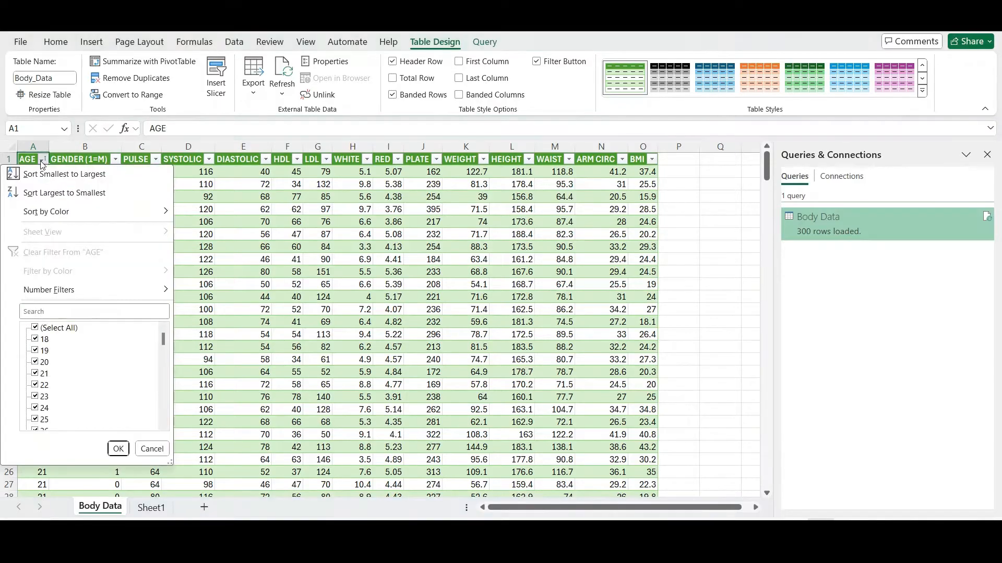
click(34, 339)
click(35, 351)
click(118, 448)
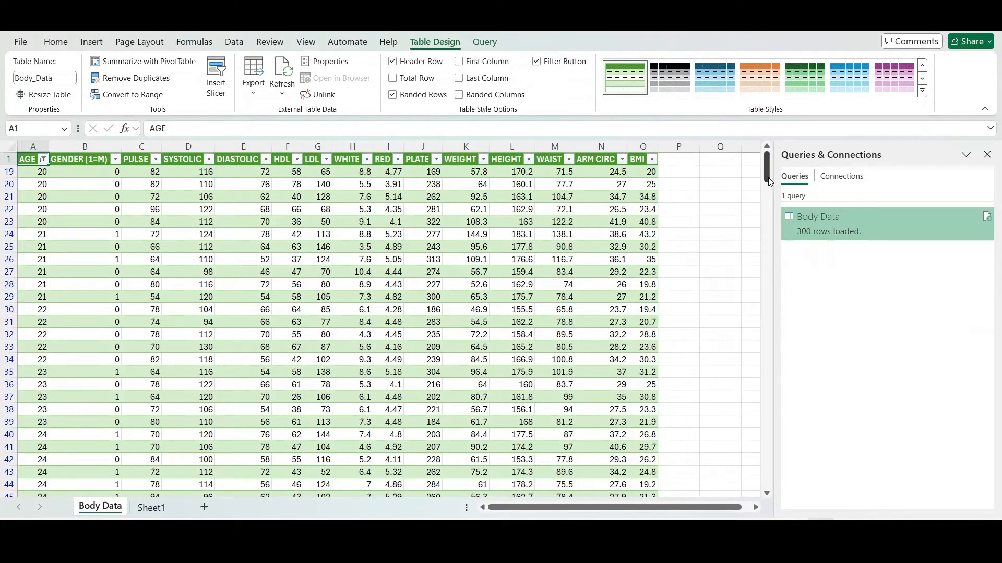
Step: Copy the header and the rows for ages 20 to 50 from Body Data and paste them as values at A1 of Sheet1
mouse_move(767, 183)
mouse_down()
mouse_move(772, 464)
mouse_move(767, 167)
mouse_up()
drag(24, 161, 646, 424)
right_click(526, 388)
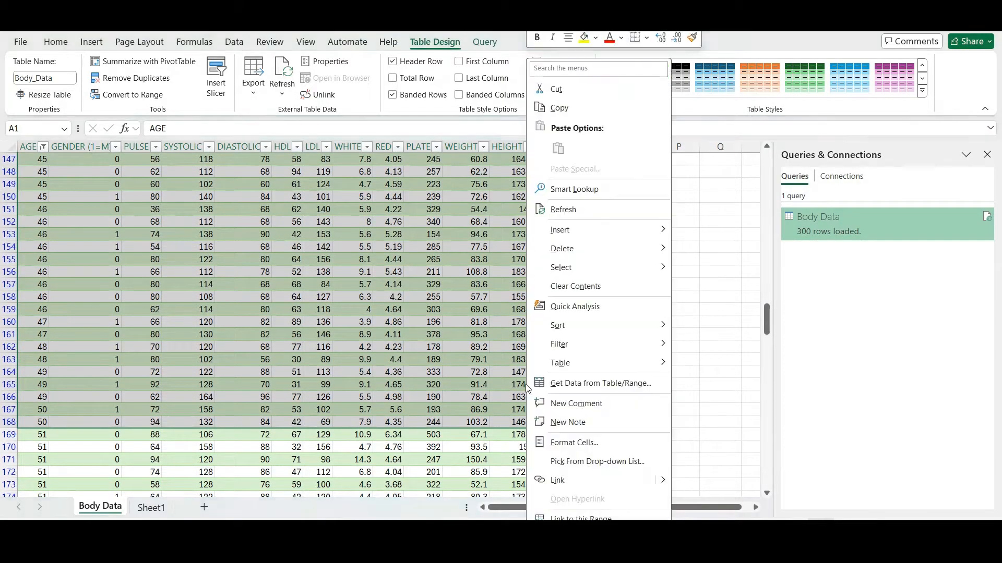
click(547, 109)
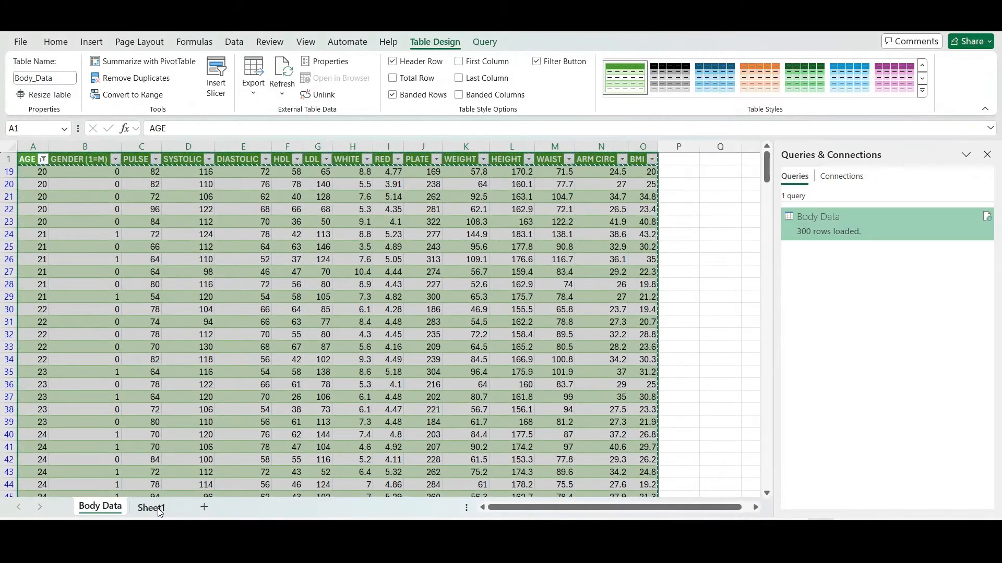
click(151, 507)
click(42, 158)
right_click(41, 158)
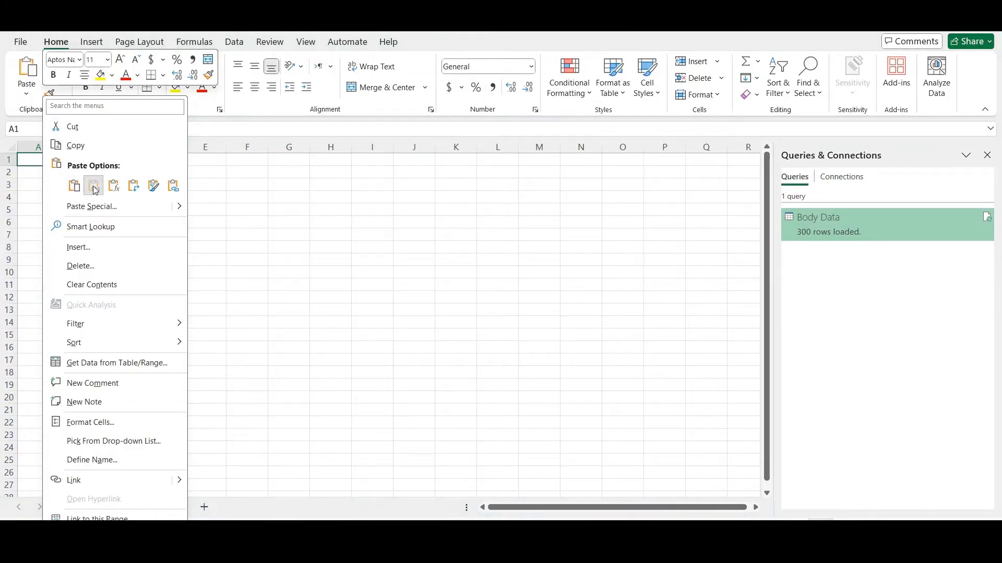
click(90, 185)
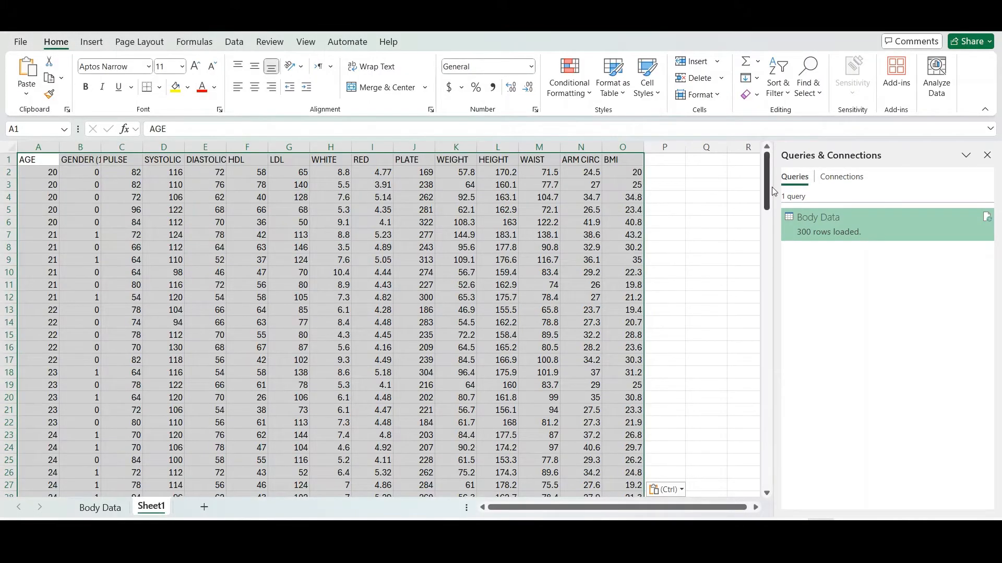
Step: Convert the range A1:O151 on Sheet1 into a table with headers
mouse_move(766, 192)
mouse_down()
mouse_move(782, 494)
mouse_move(766, 178)
mouse_up()
click(46, 173)
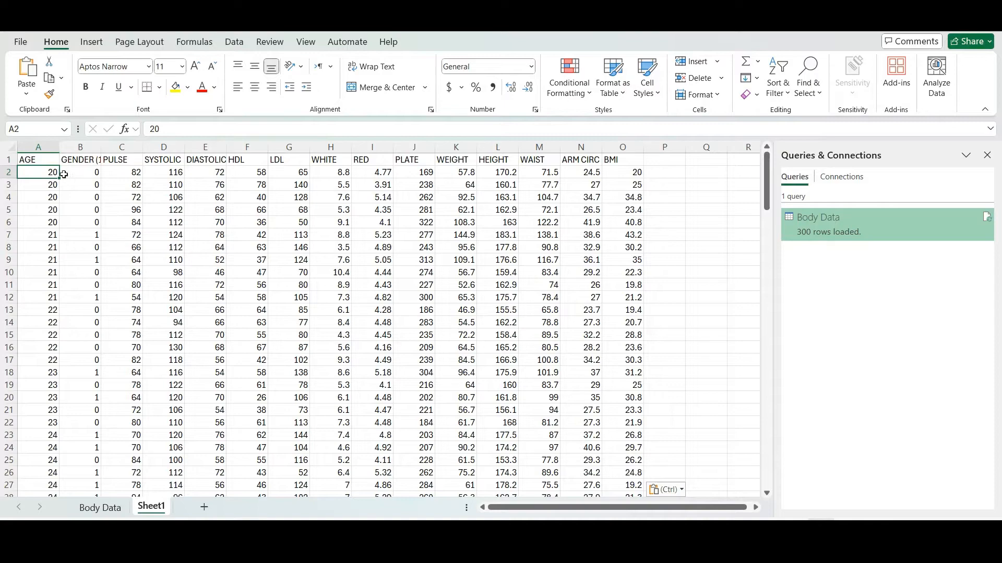
drag(38, 158, 630, 482)
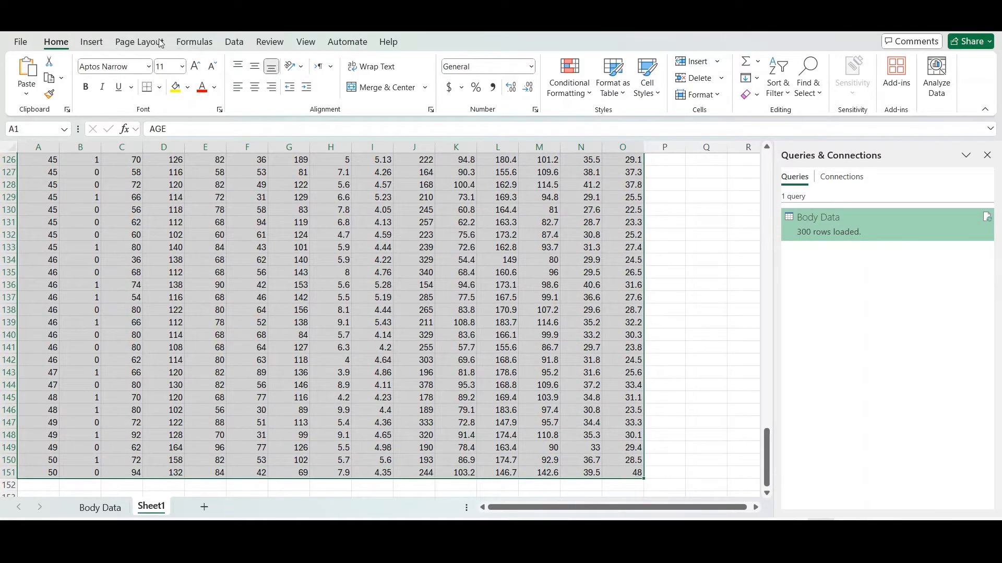
click(89, 44)
click(122, 79)
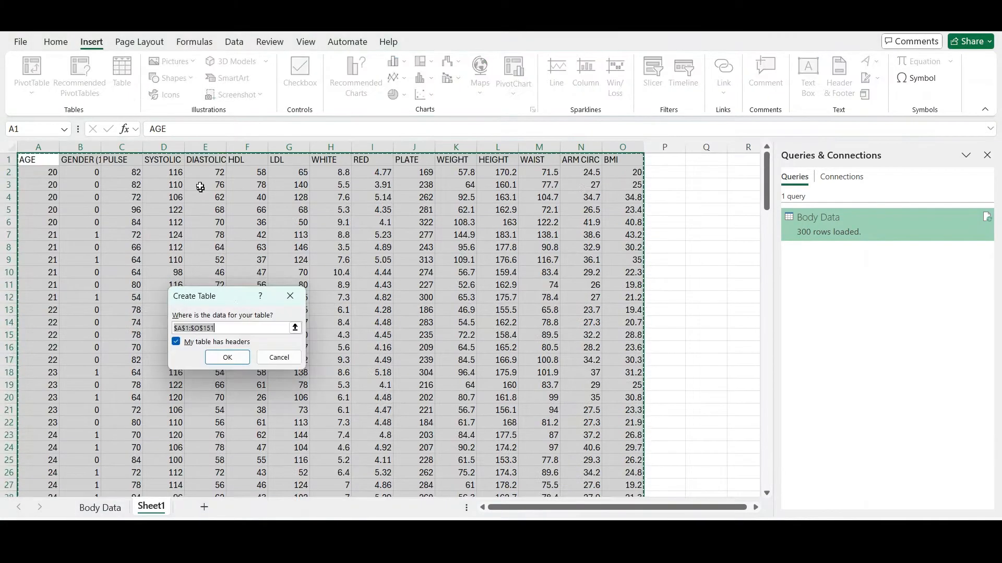
click(228, 357)
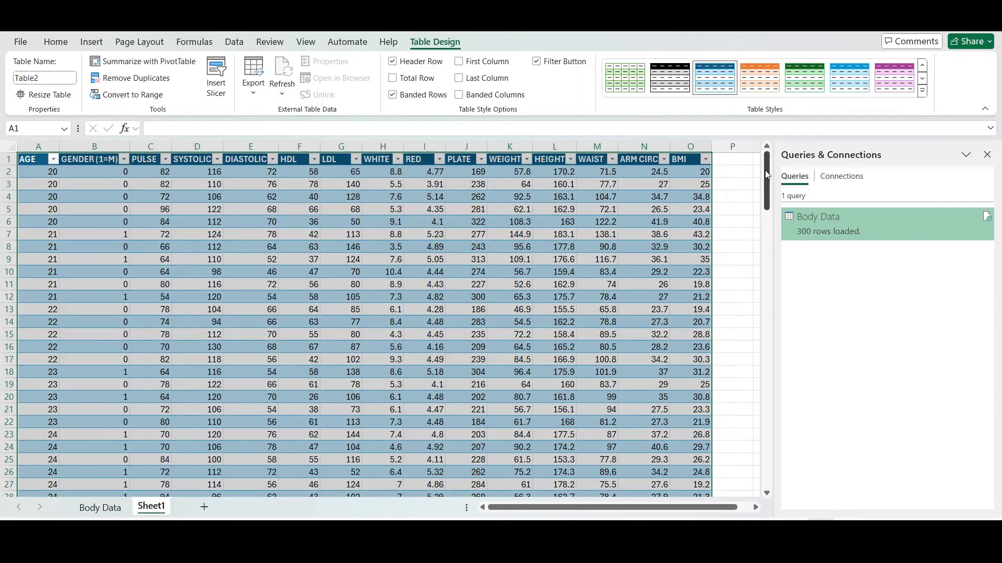
mouse_move(764, 171)
mouse_down()
mouse_move(780, 473)
mouse_move(767, 168)
mouse_up()
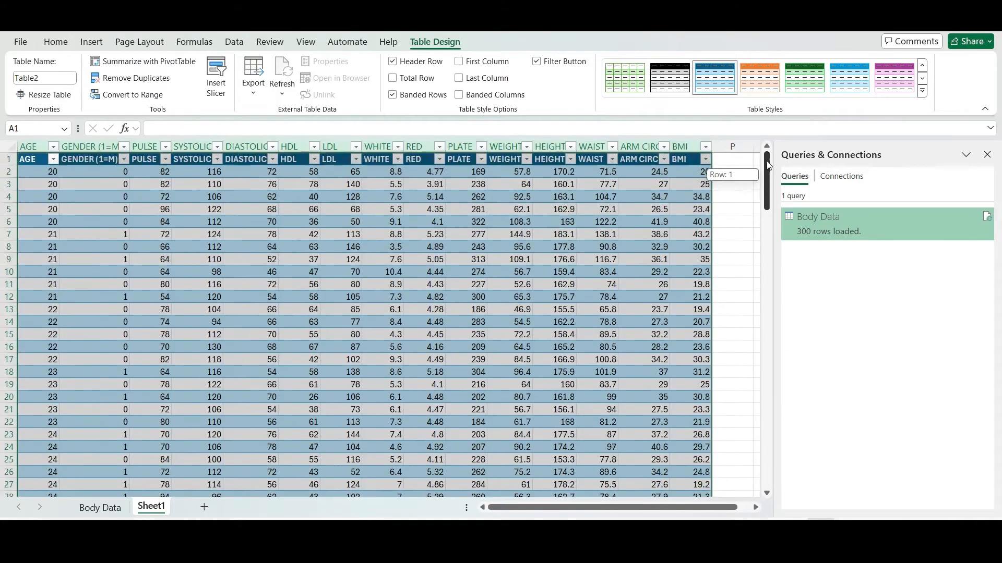
click(53, 159)
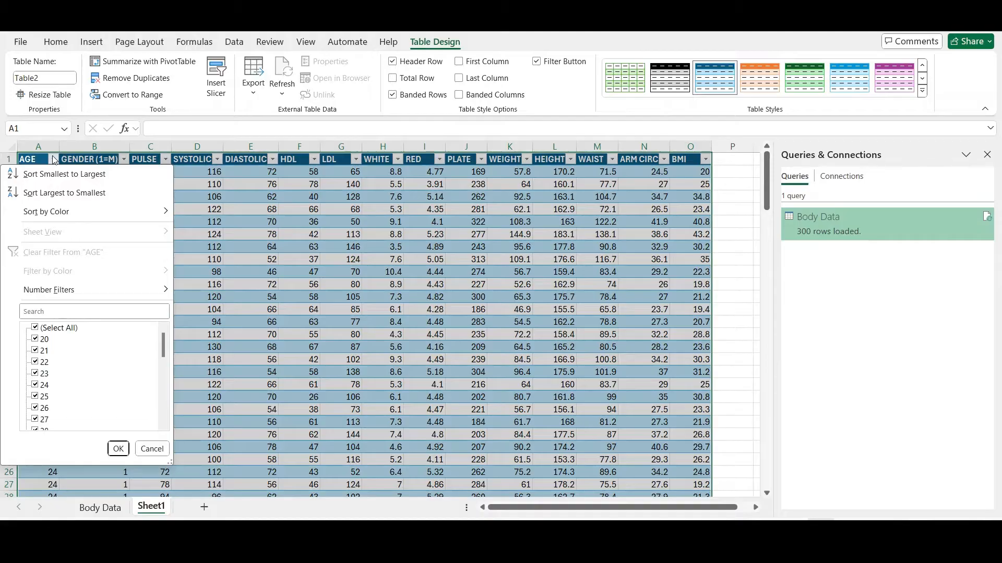
click(53, 159)
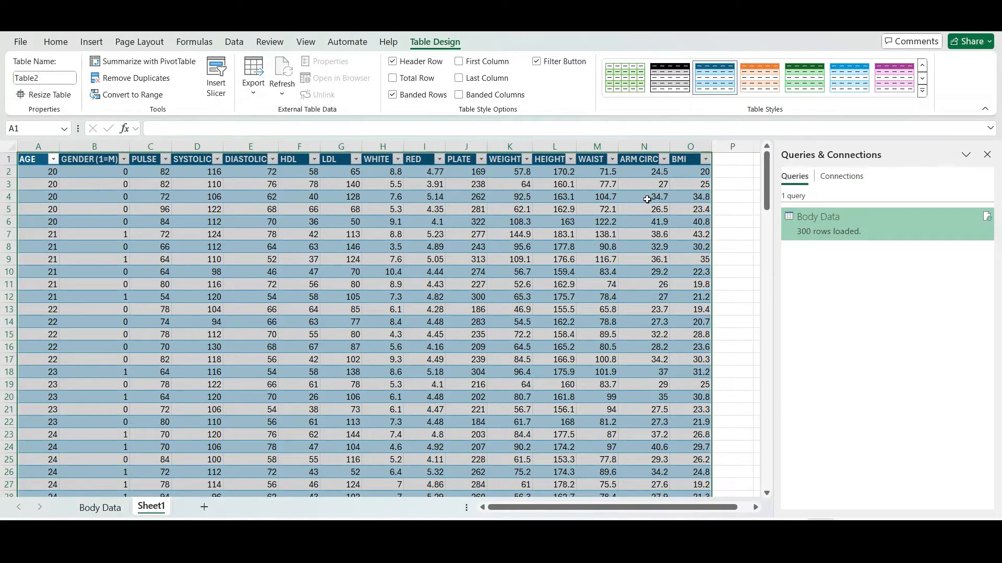
Step: Create a PivotTable from Table2 on a new worksheet
click(88, 41)
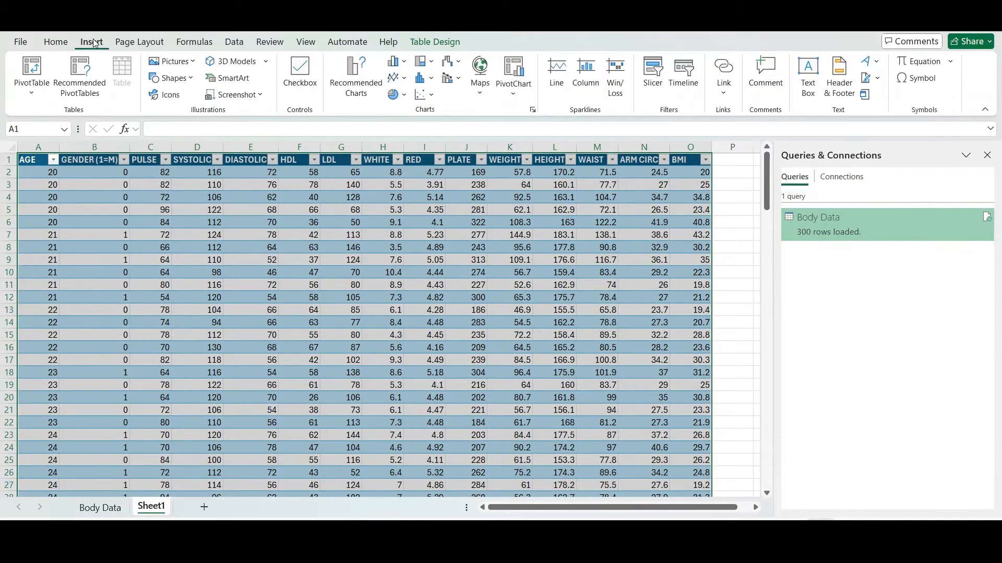
click(32, 89)
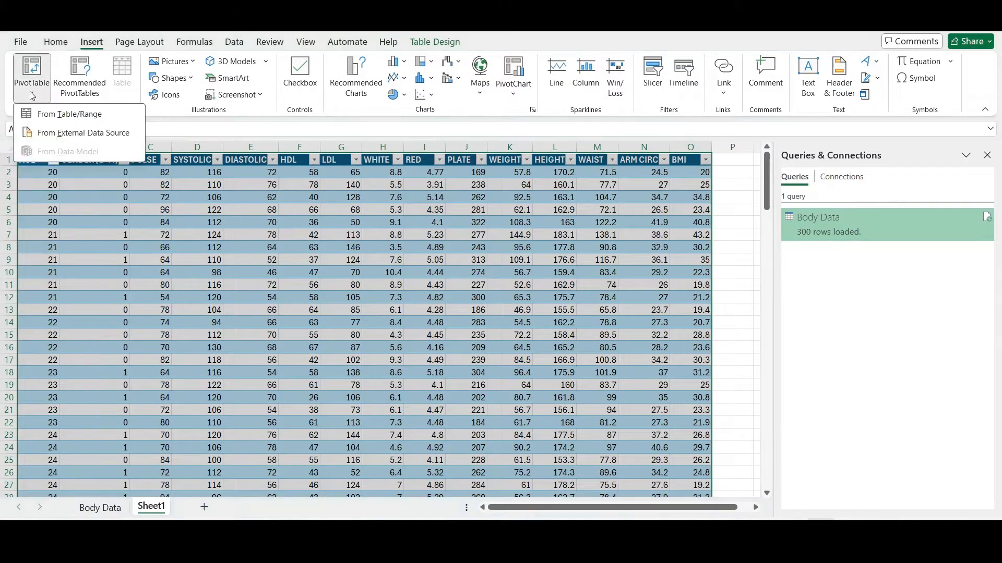
click(56, 114)
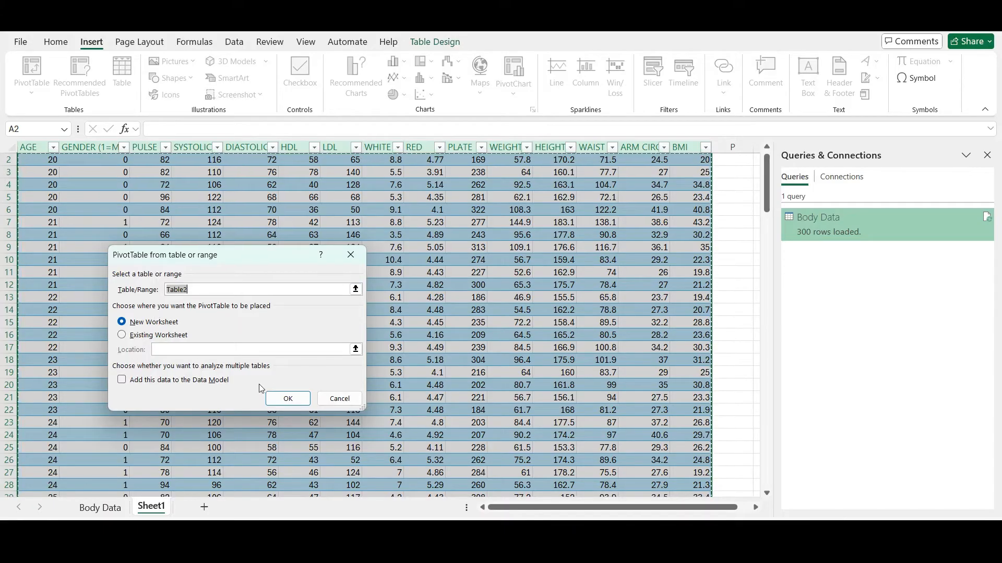
click(288, 398)
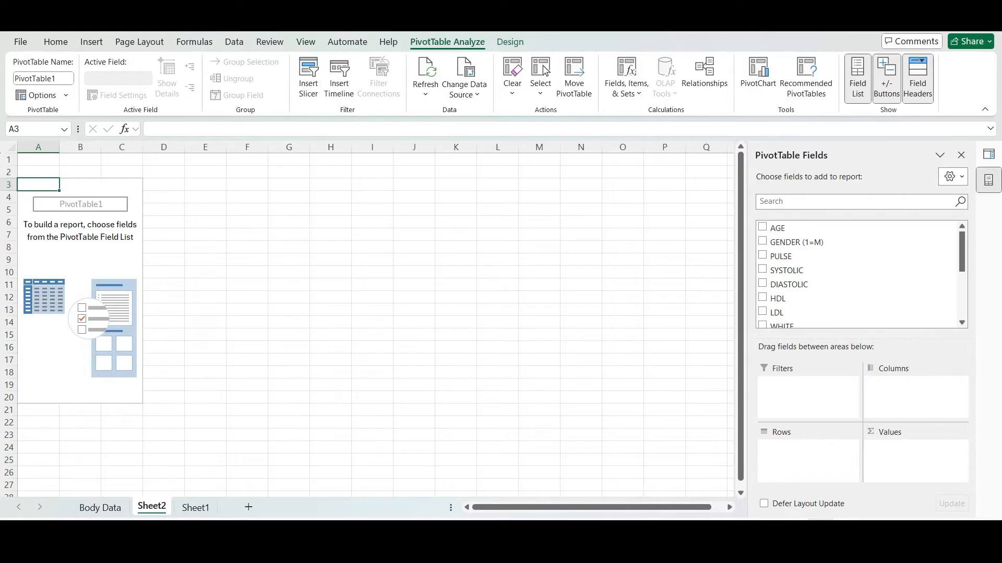
Step: Switch to the quiz PDF and read task a for the required pivot table, chart and age intervals
key(alt+Tab)
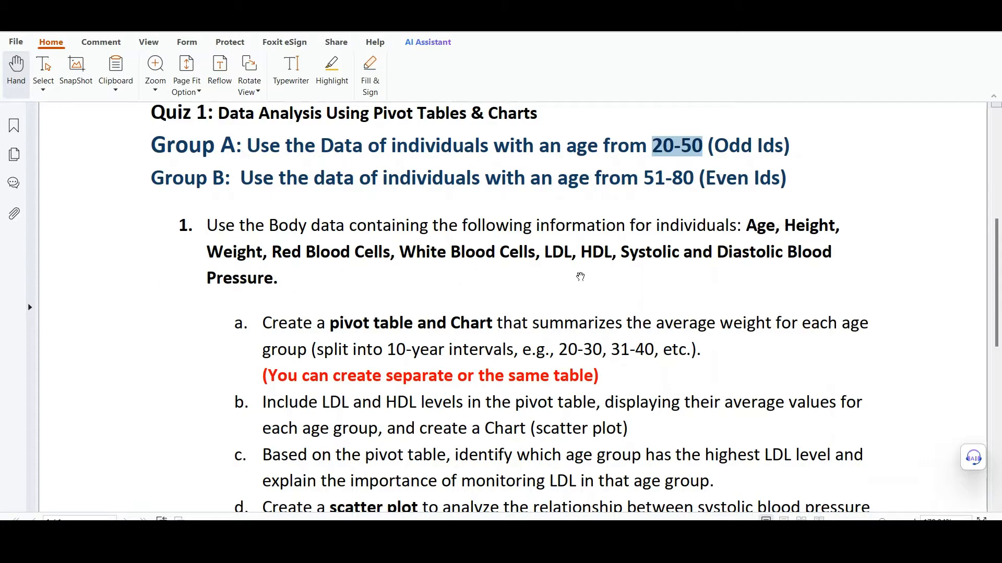
scroll(809, 278, down, 1)
scroll(600, 291, down, 2)
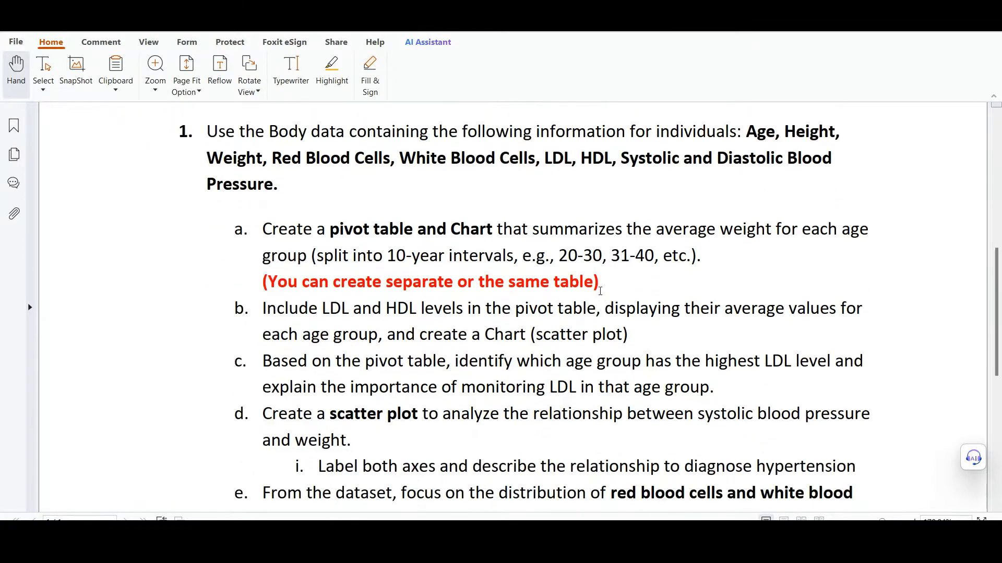
drag(328, 231, 493, 231)
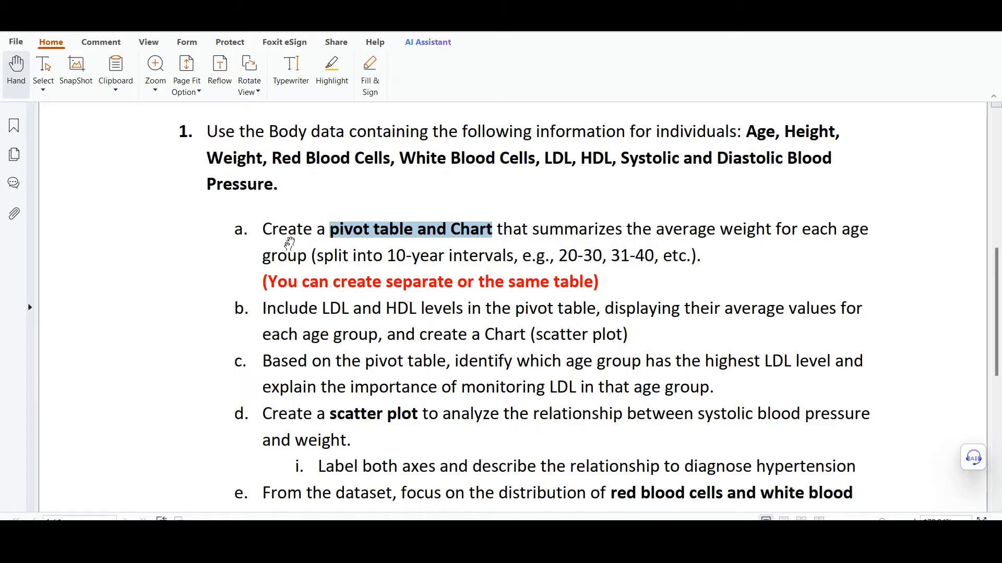
drag(387, 257, 571, 262)
click(561, 261)
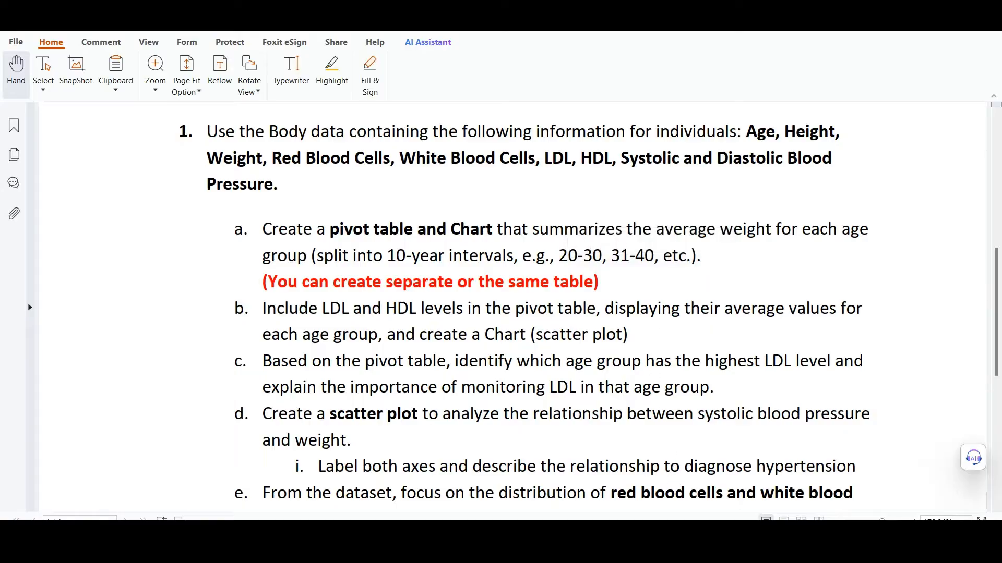
Step: Back in Excel, add AGE to the PivotTable as the row field and WEIGHT as the value field
key(alt+Tab)
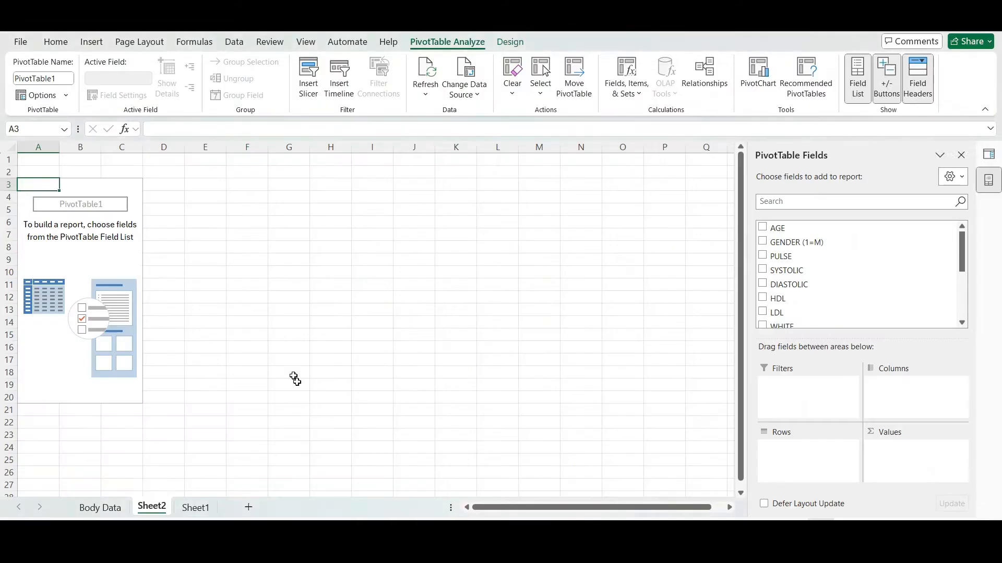
click(763, 228)
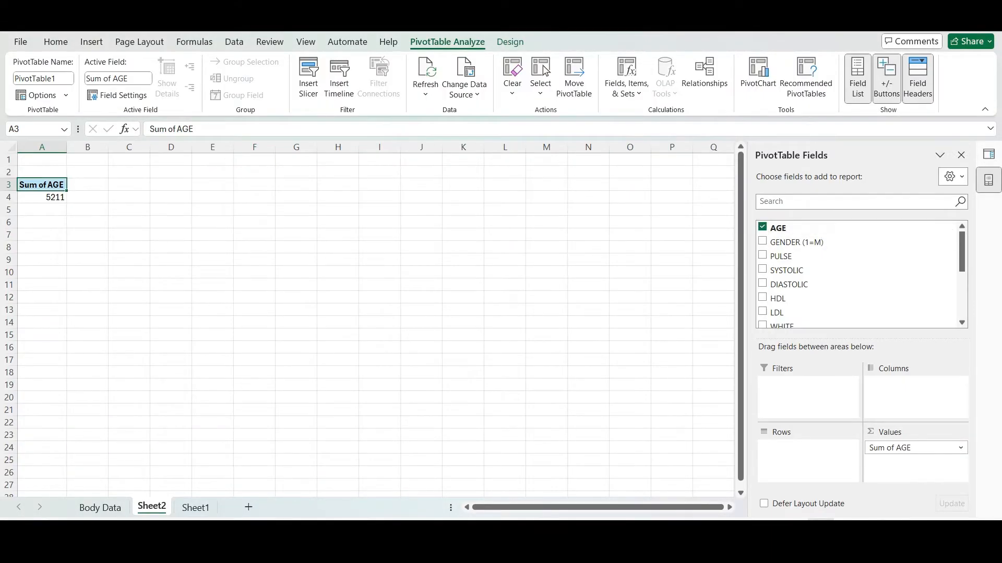
key(alt+Tab)
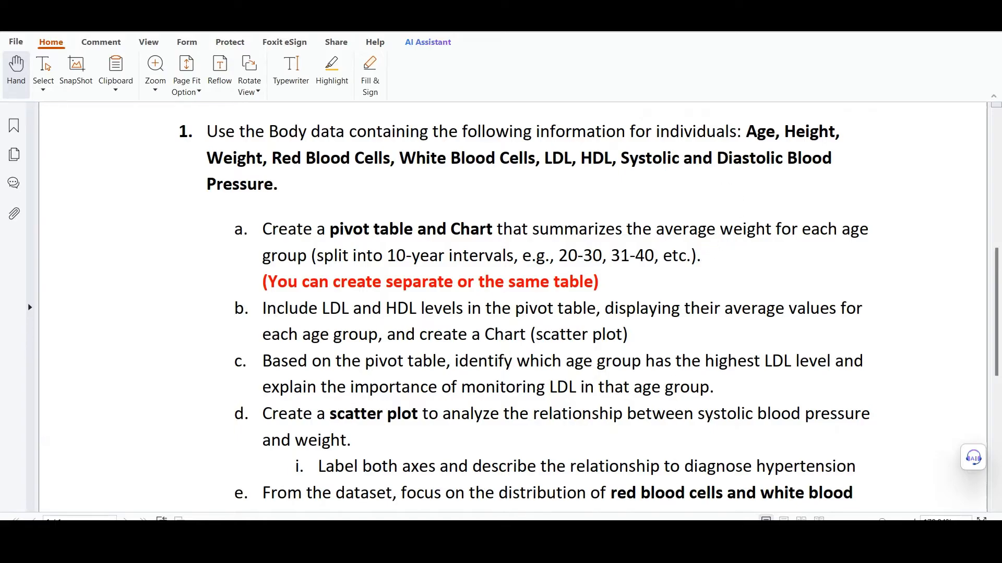
key(alt+Tab)
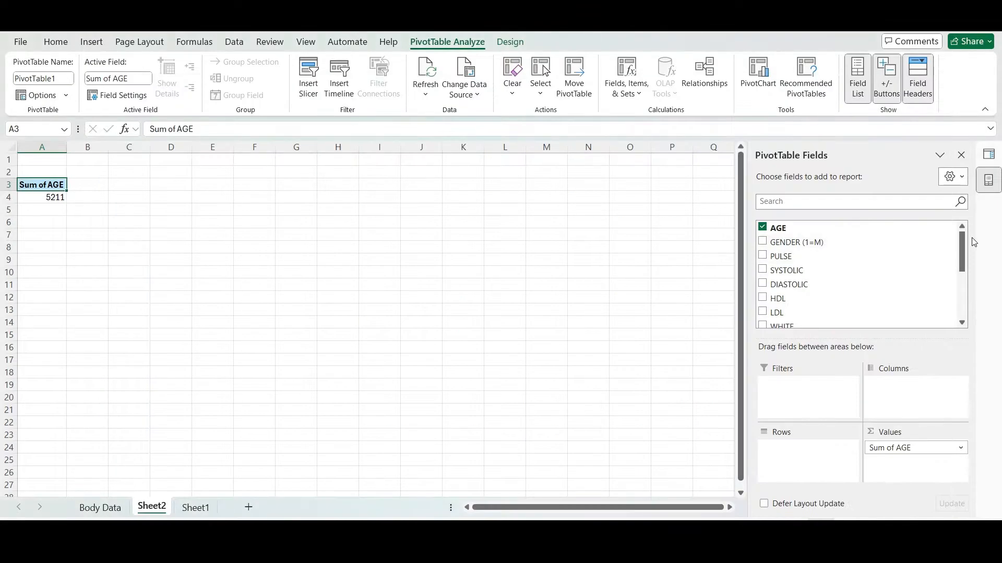
drag(959, 242, 963, 305)
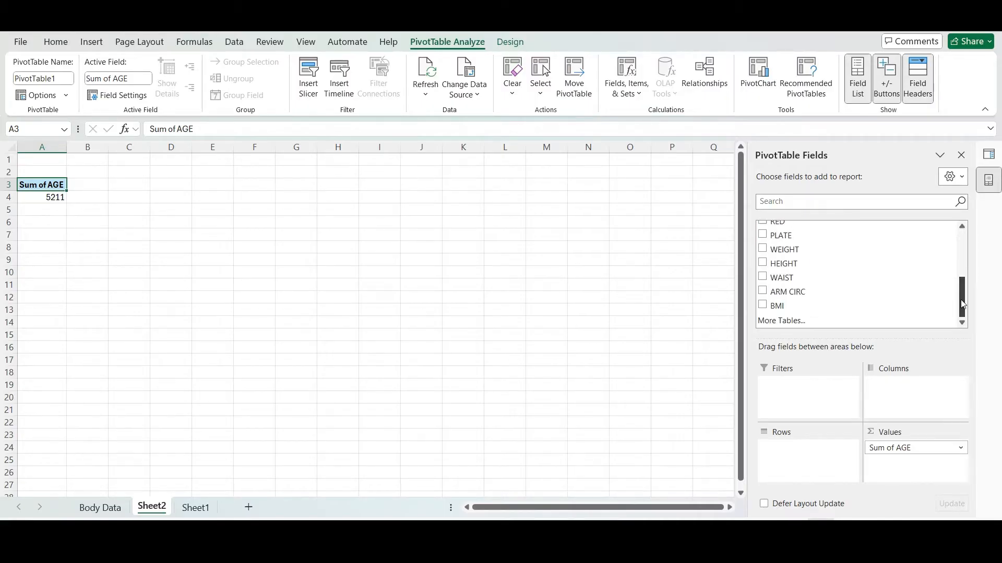
click(763, 249)
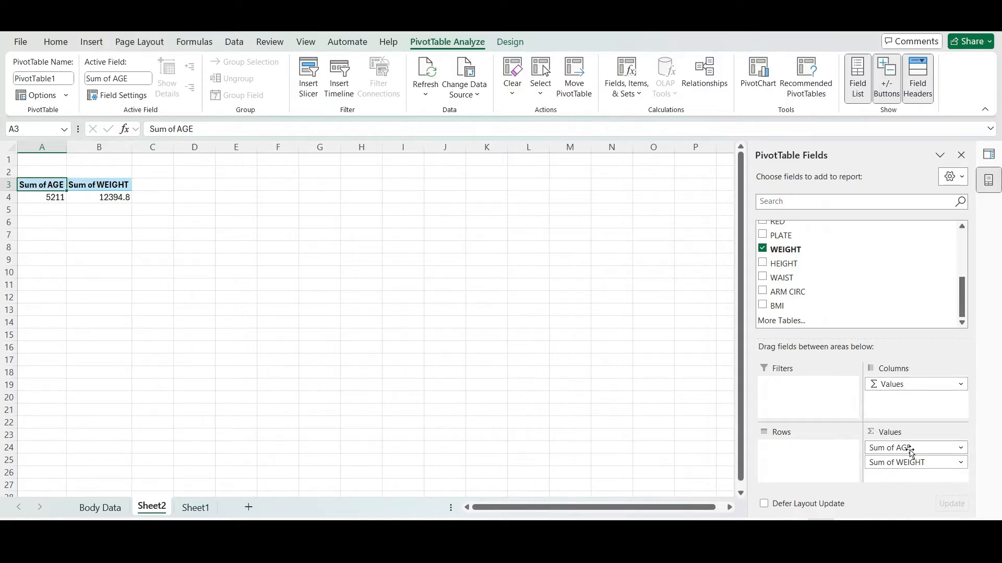
drag(910, 450, 814, 459)
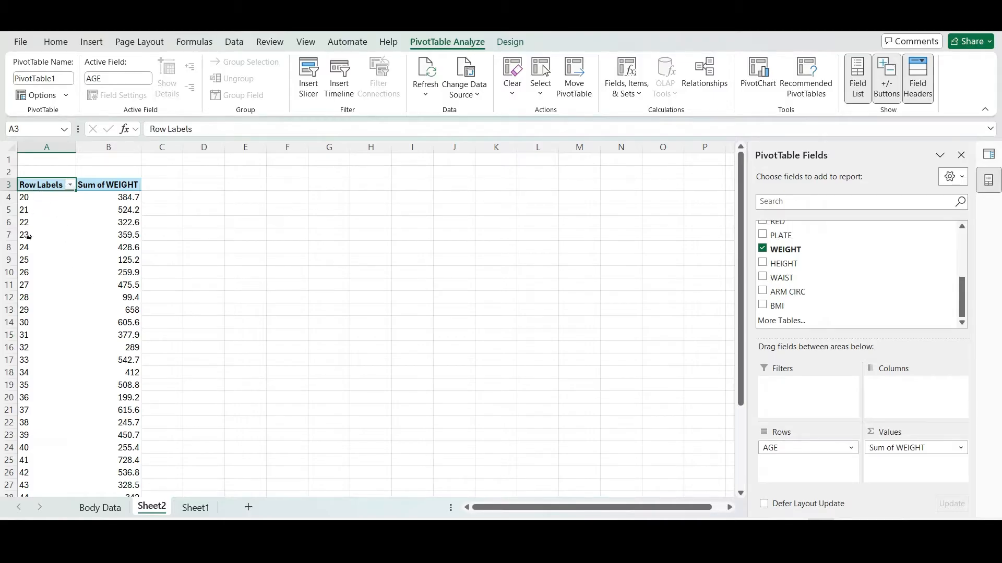
Step: Summarize the PivotTable's WEIGHT values by Average
click(962, 450)
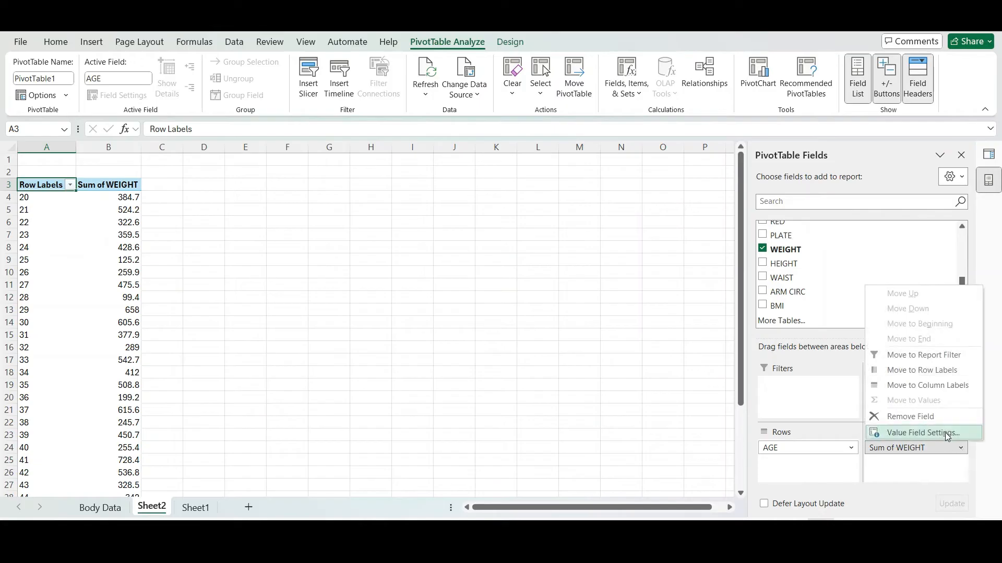
click(948, 436)
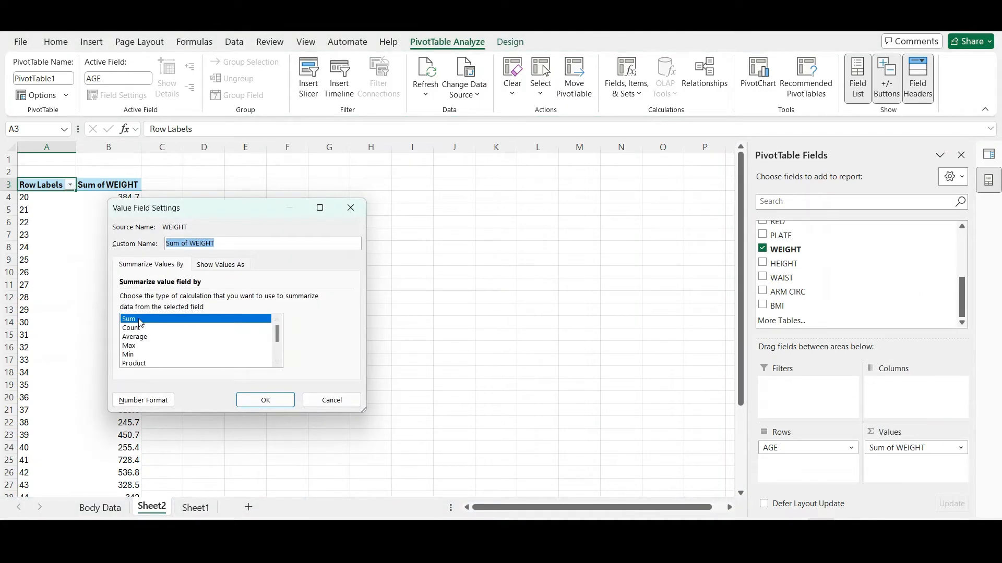
click(135, 338)
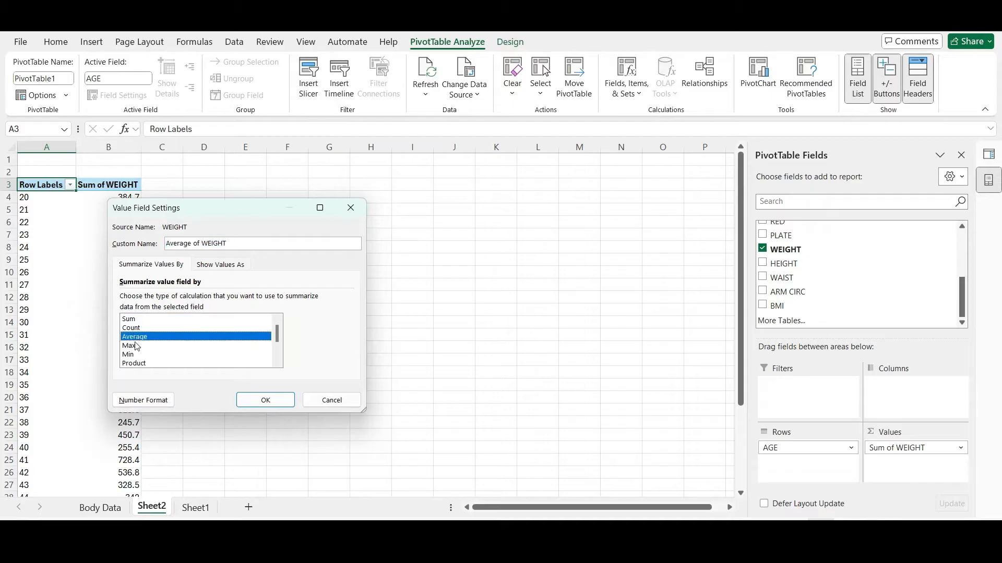
click(265, 400)
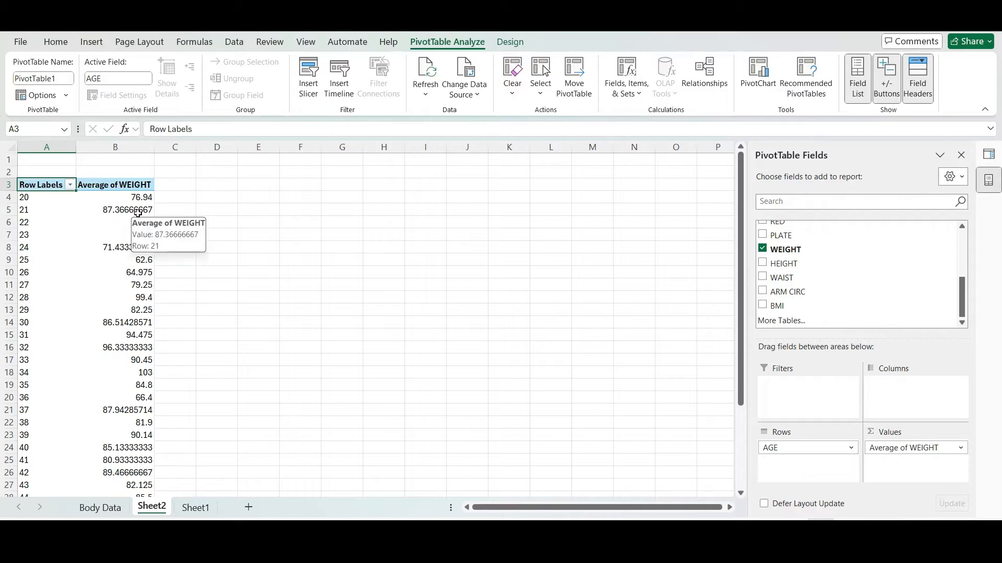
Step: Format column B with the average weights as Number with 0 decimal places
click(121, 146)
right_click(122, 149)
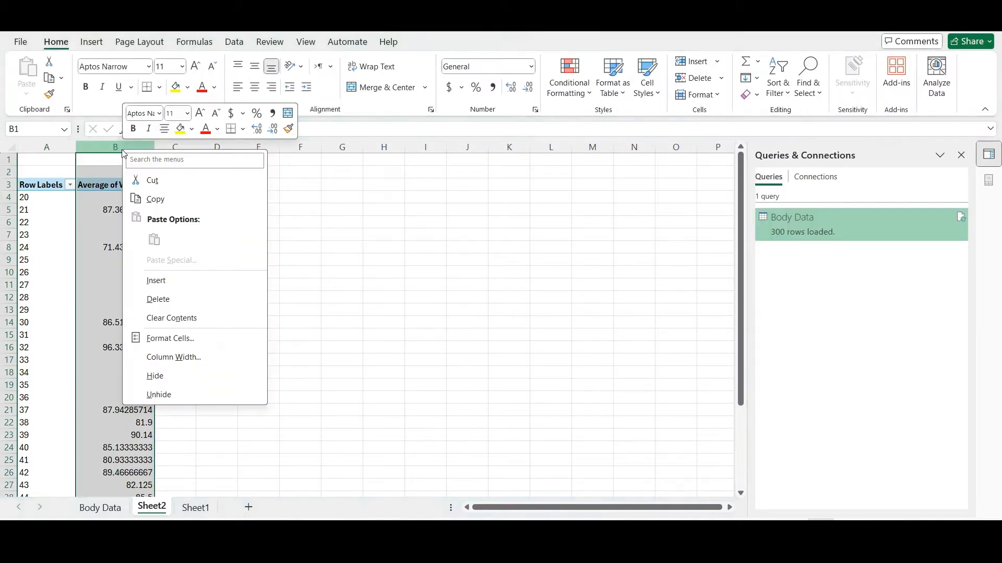
click(164, 338)
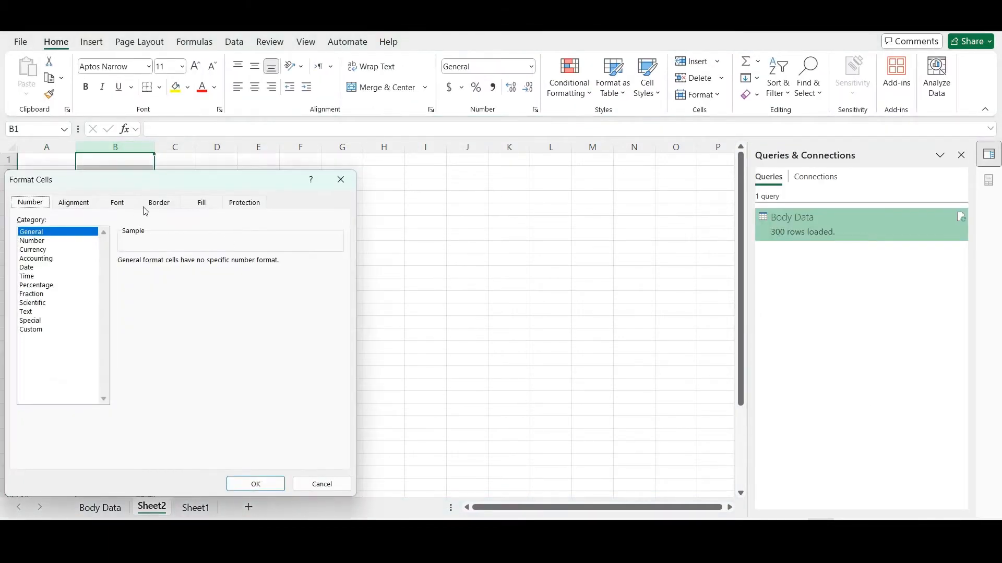
click(234, 205)
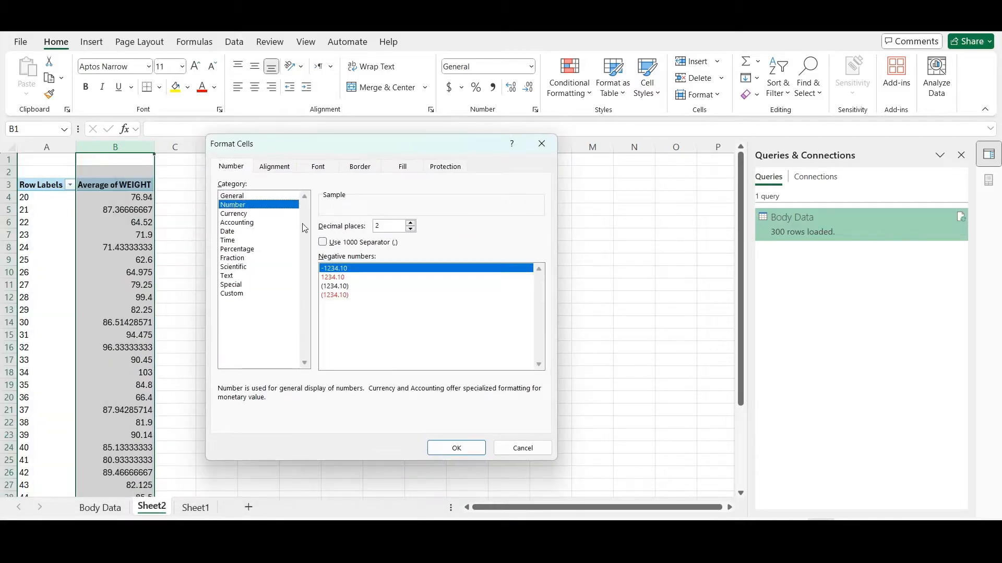
click(411, 230)
click(411, 230)
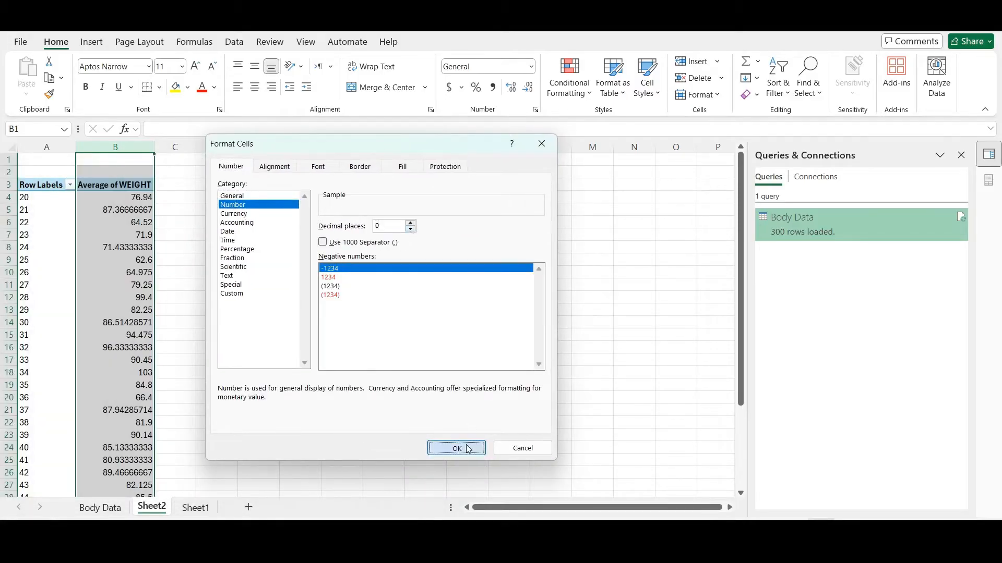
click(456, 448)
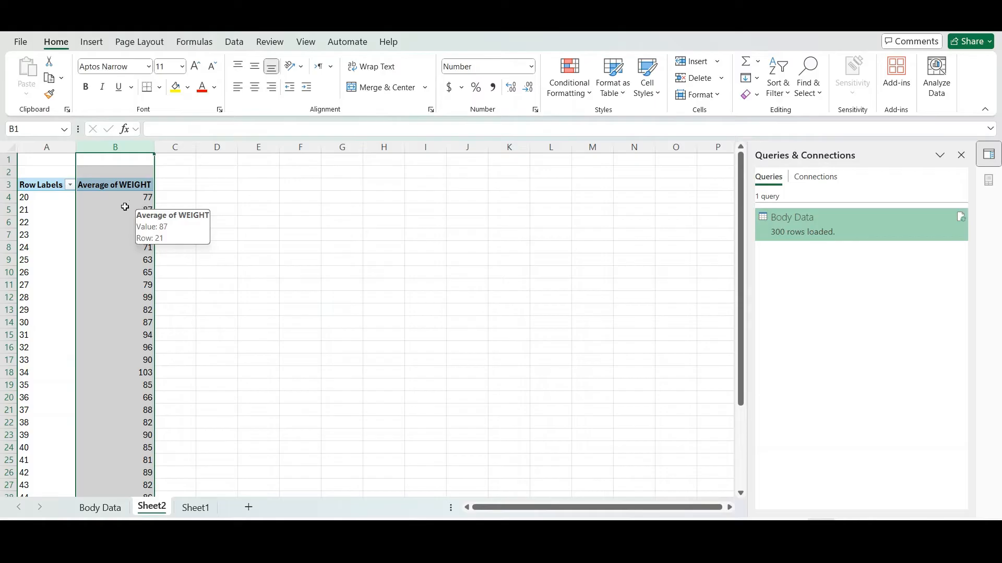
click(40, 197)
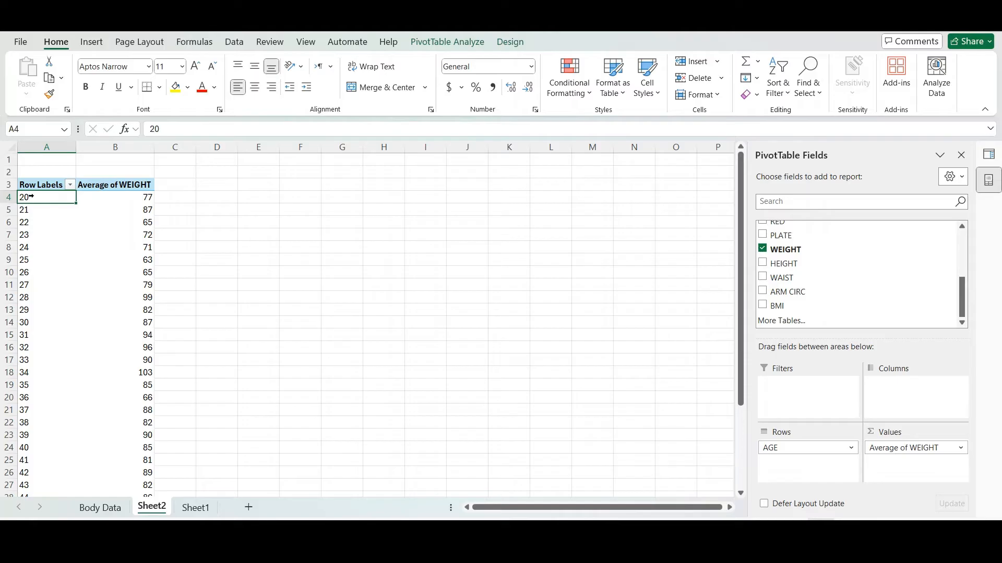
click(49, 221)
click(71, 185)
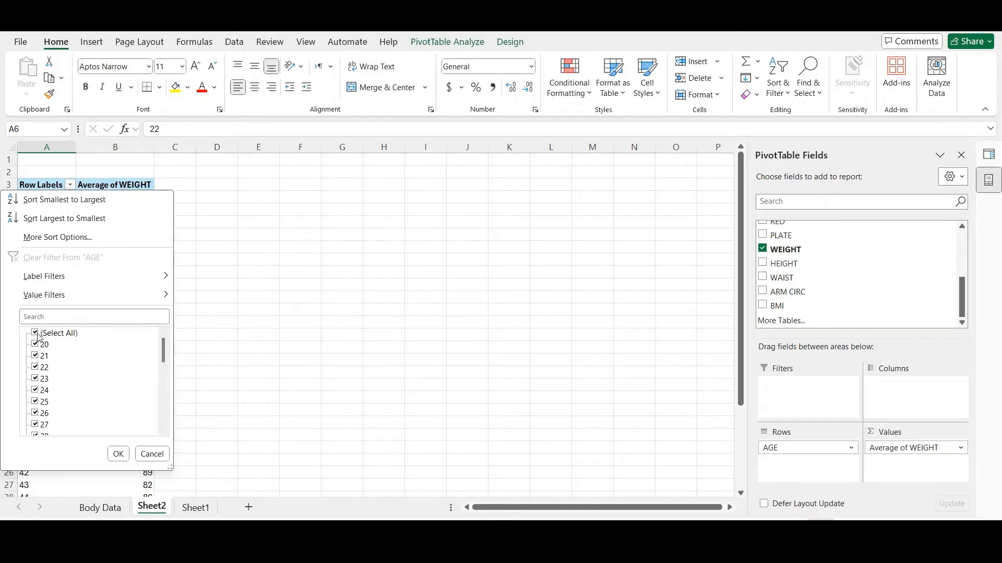
click(288, 263)
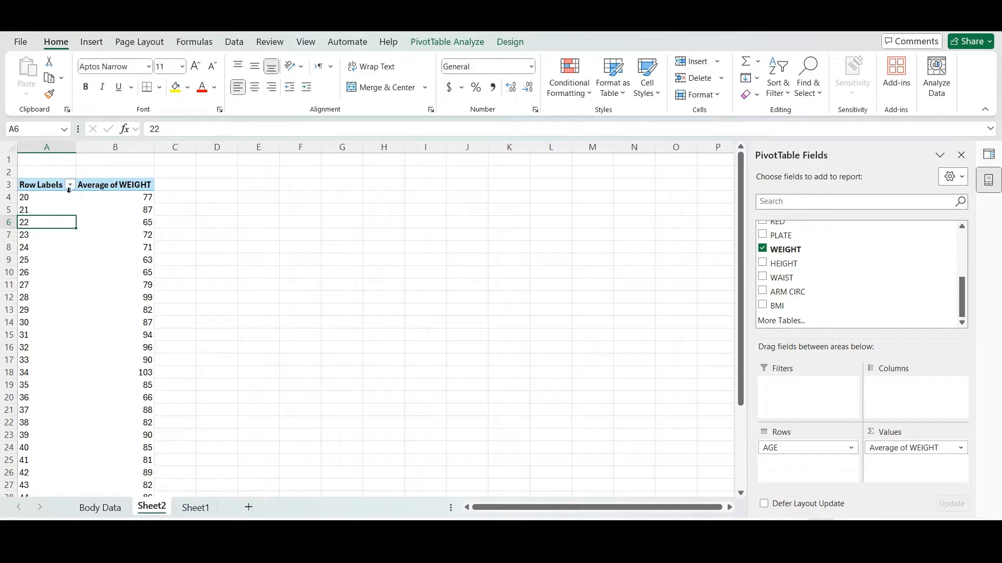
Step: Filter the PivotTable's row labels to show only ages 20 to 30
click(70, 185)
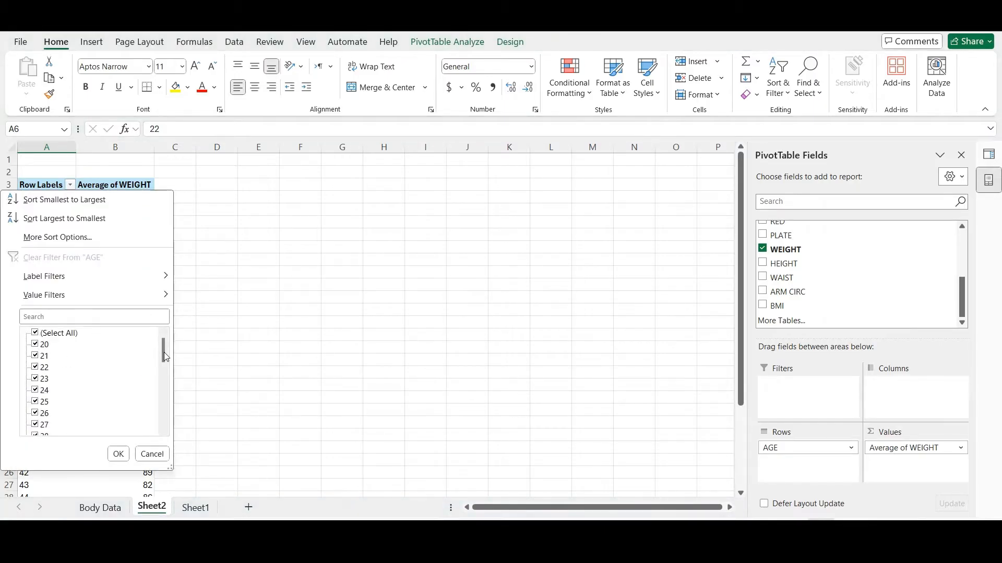
click(35, 333)
click(35, 345)
click(35, 356)
click(35, 368)
click(34, 378)
click(35, 390)
click(35, 401)
click(35, 413)
click(35, 424)
scroll(125, 389, down, 2)
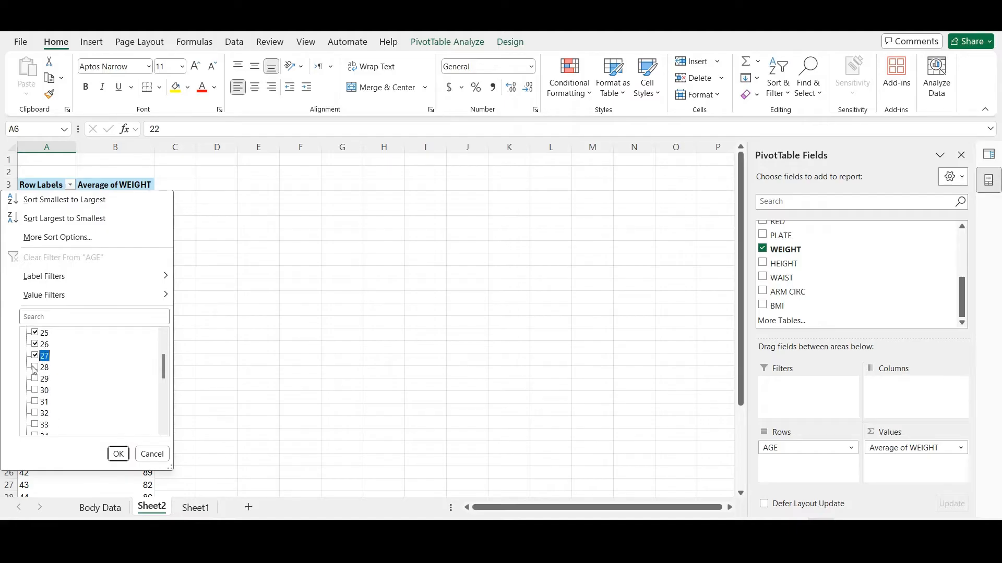
click(35, 367)
click(35, 379)
click(34, 390)
click(117, 454)
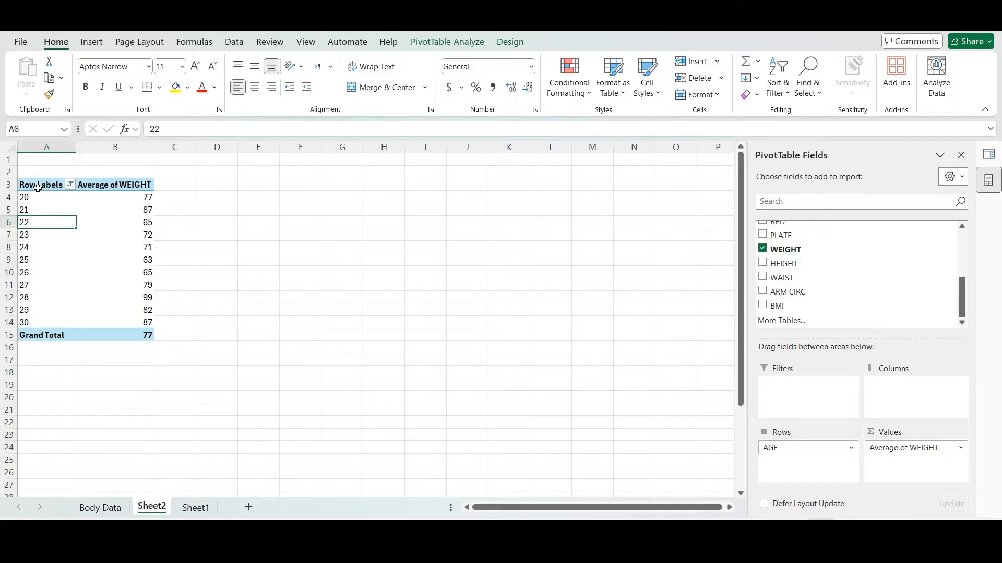
Step: Insert a column PivotChart of the average weights for ages 20 to 30 and move it to start around cell F3
drag(37, 189, 147, 331)
click(211, 297)
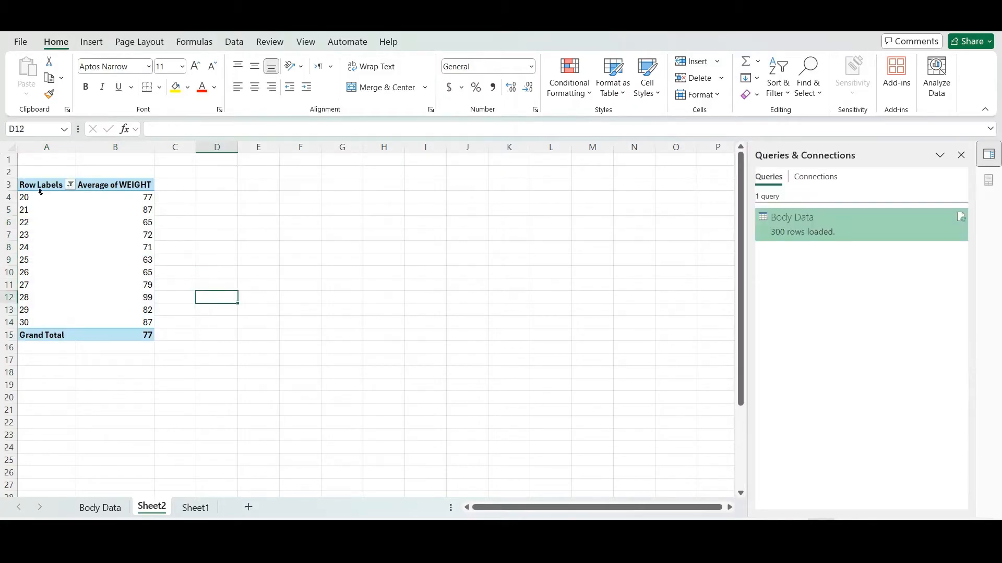
click(40, 191)
click(91, 42)
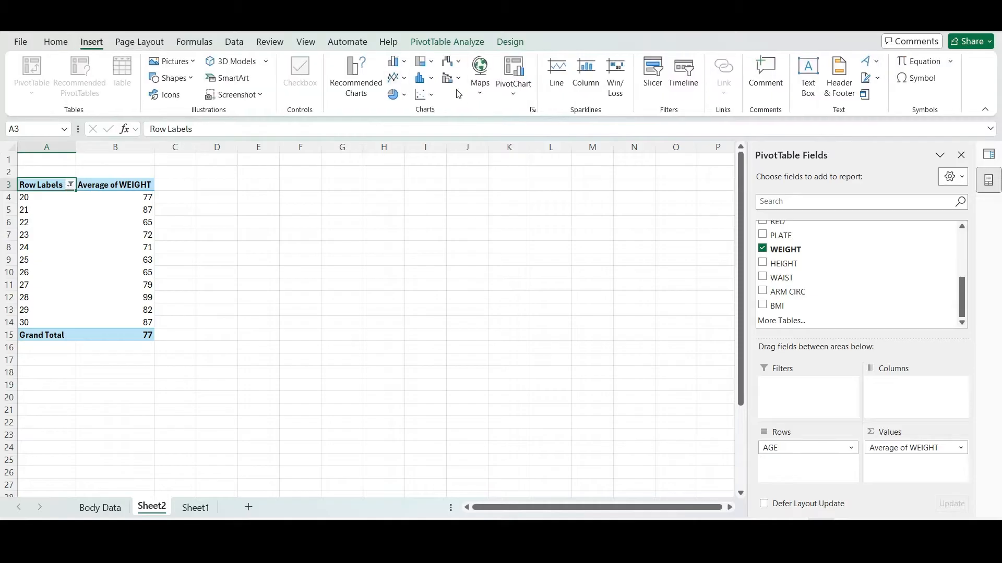
click(513, 93)
click(524, 115)
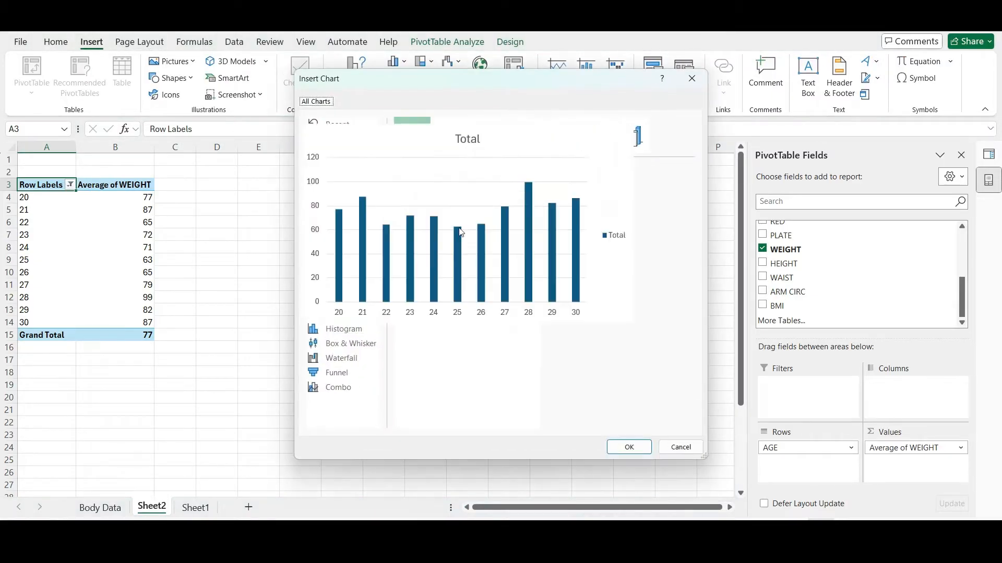
click(632, 445)
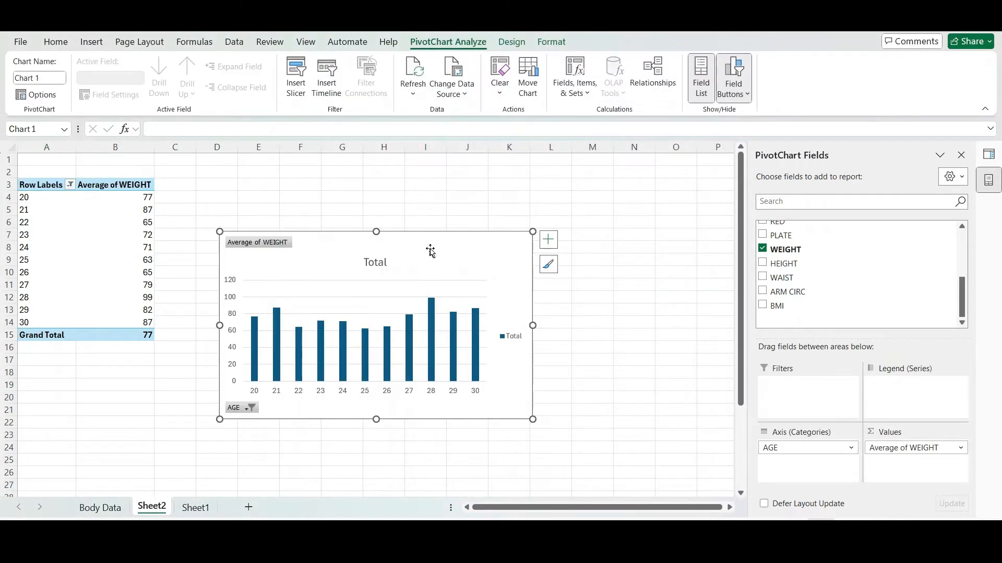
drag(430, 251, 501, 206)
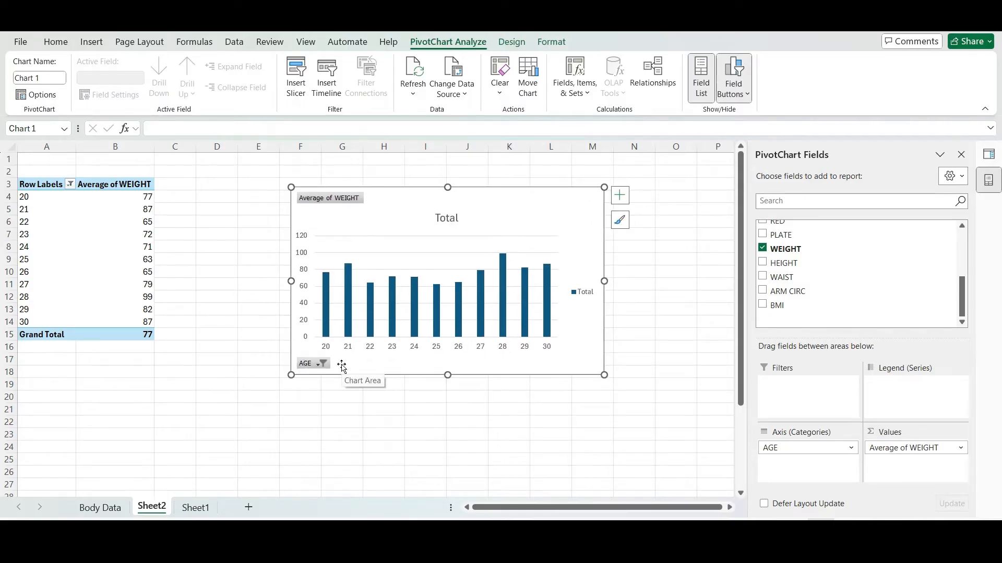
Step: Change the PivotChart's title to "Young"
double_click(449, 220)
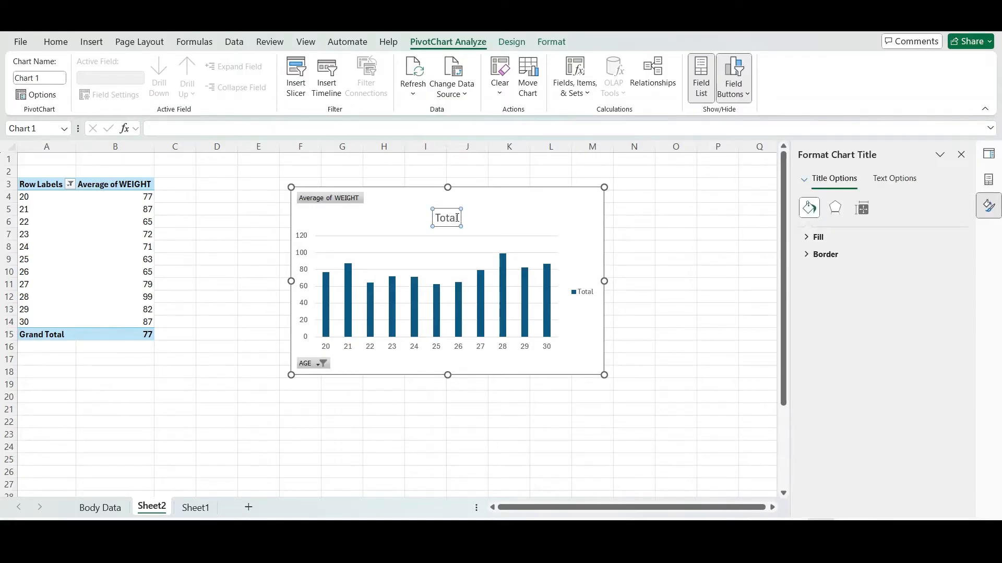
click(455, 218)
key(BackSpace)
key(BackSpace)
key(BackSpace)
key(BackSpace)
key(BackSpace)
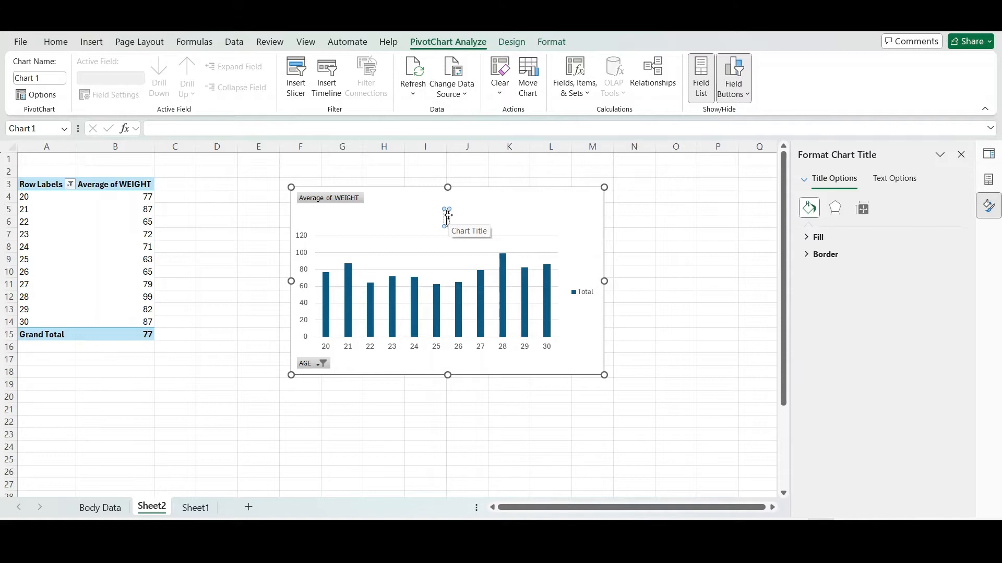
text(Young)
click(700, 257)
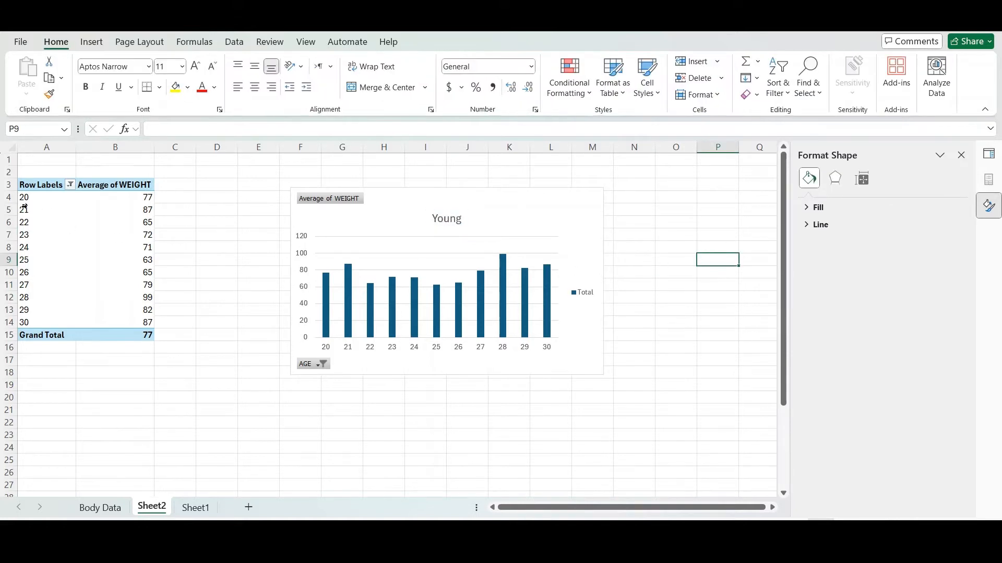
Step: Delete the PivotChart titled "Young" from Sheet2
mouse_move(126, 261)
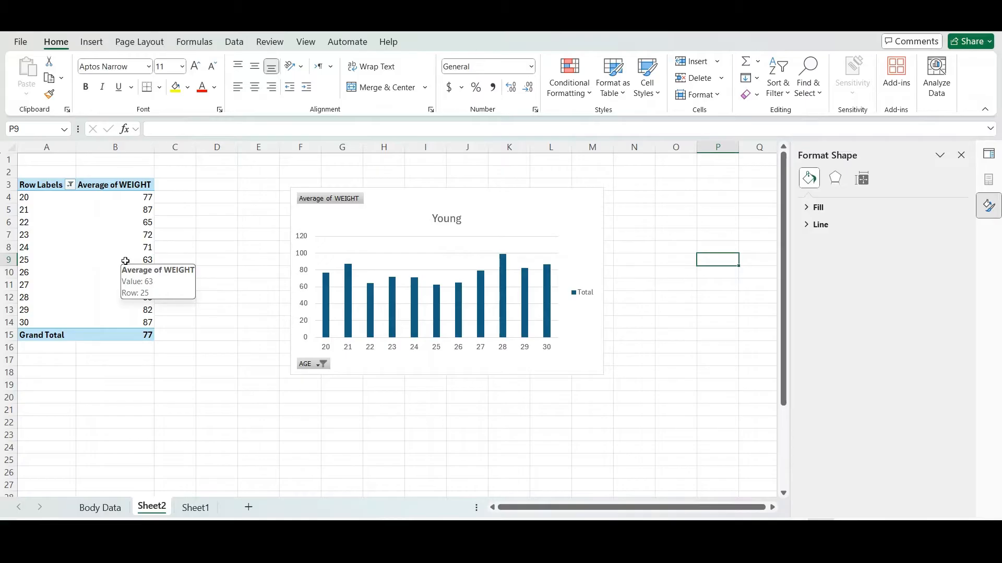
click(482, 209)
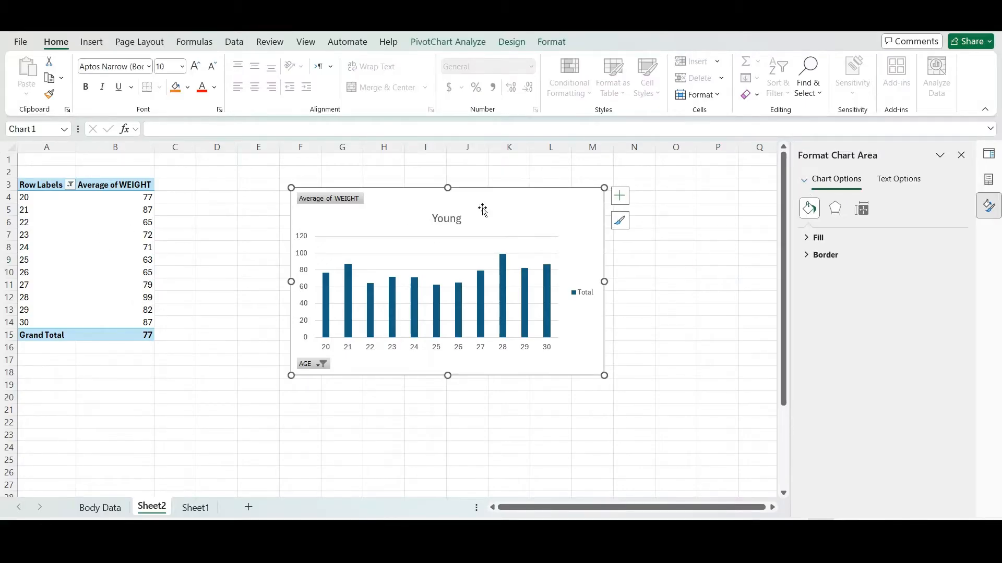
key(Delete)
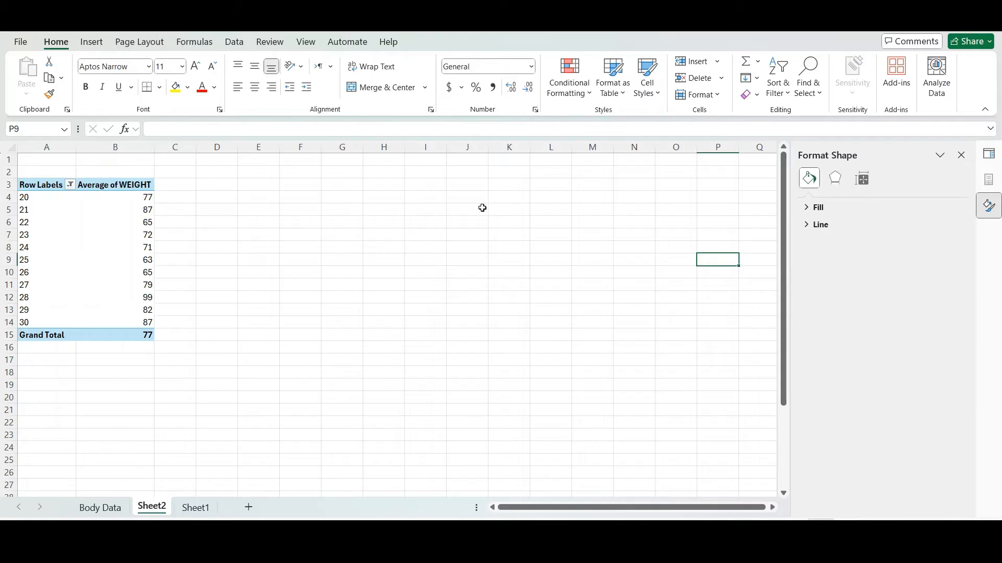
Step: Reset the PivotTable's row label filter to include all ages
click(69, 185)
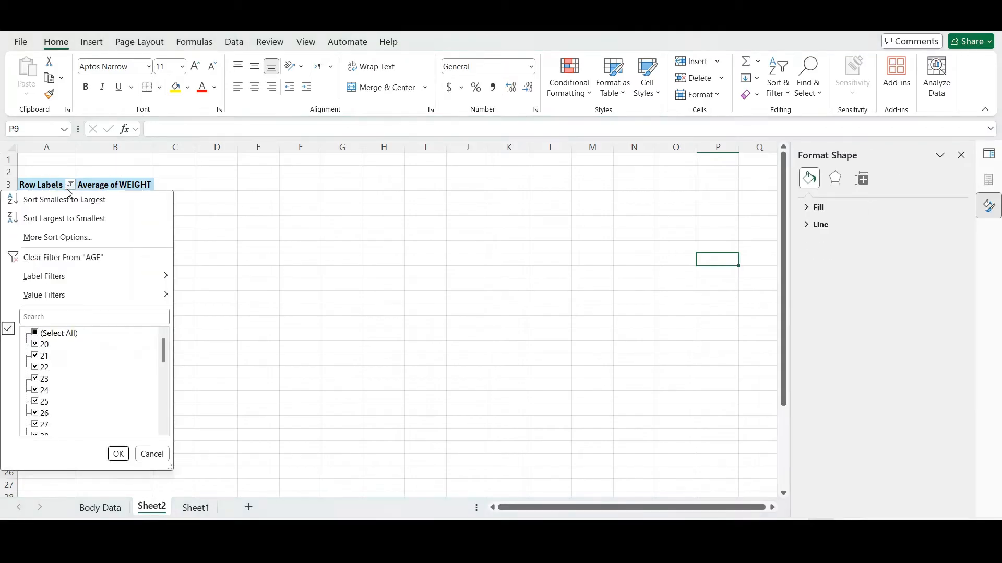
click(35, 334)
click(35, 334)
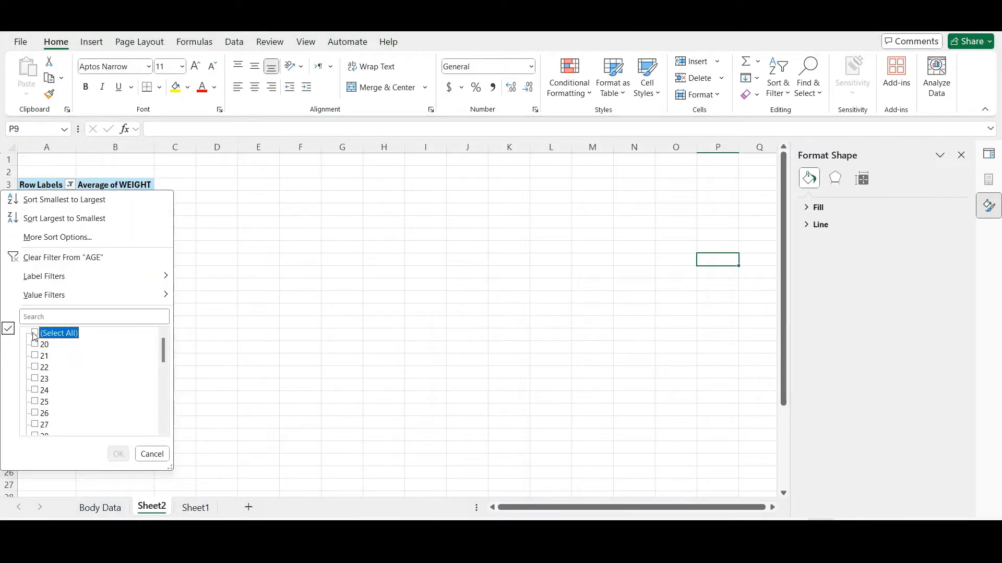
click(35, 334)
click(117, 453)
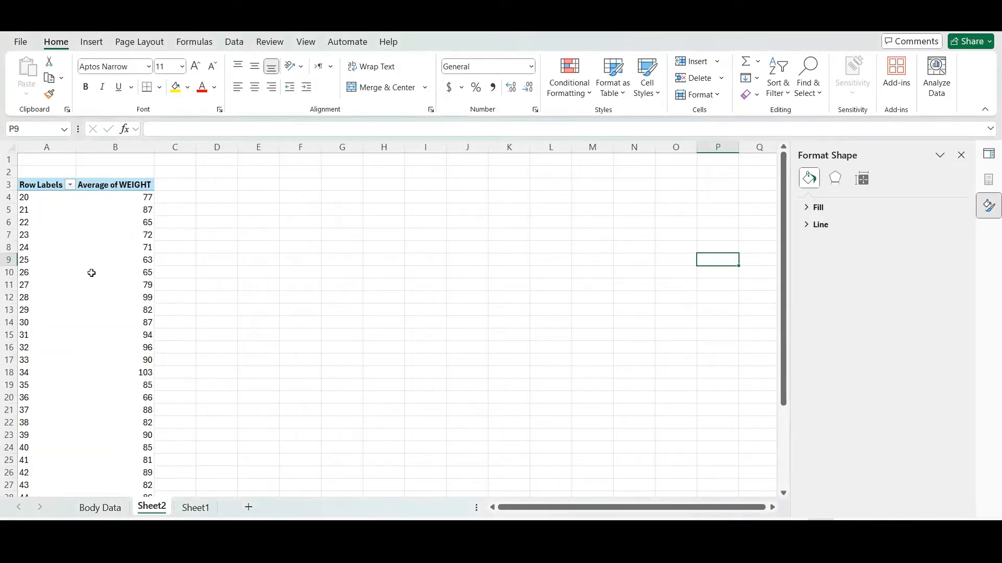
Step: Group the PivotTable rows for ages 20 to 30
drag(25, 196, 28, 283)
drag(29, 317, 29, 322)
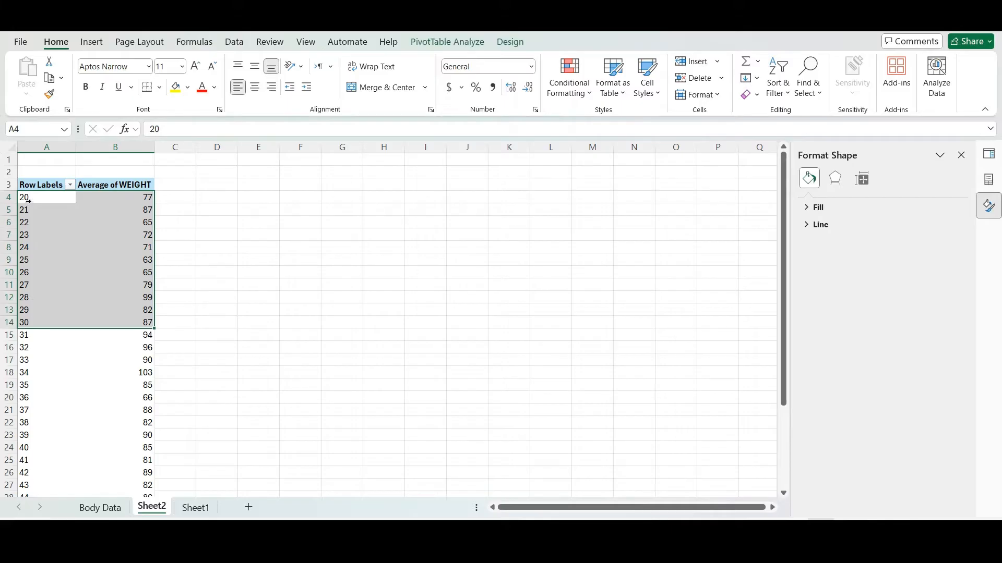
right_click(33, 277)
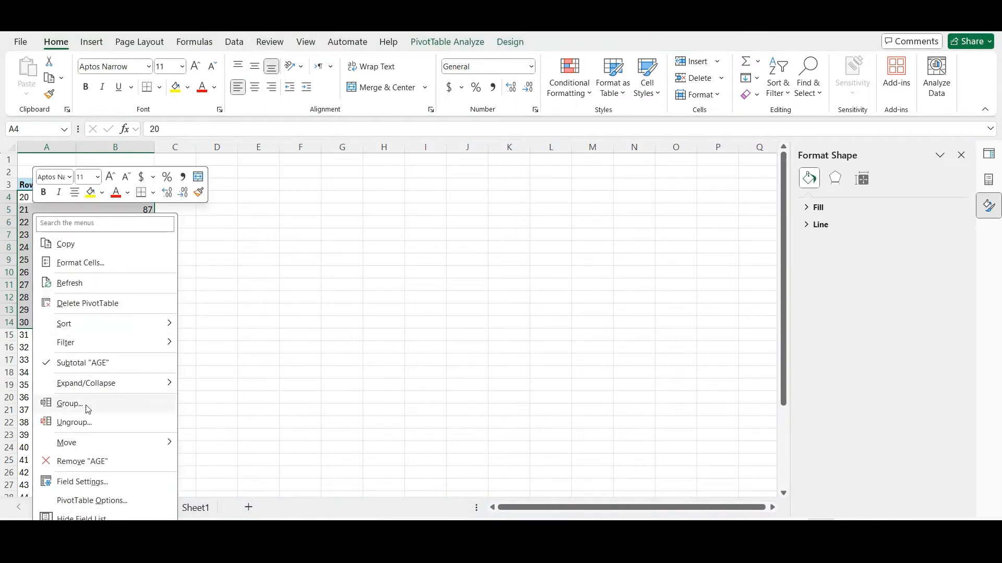
click(88, 409)
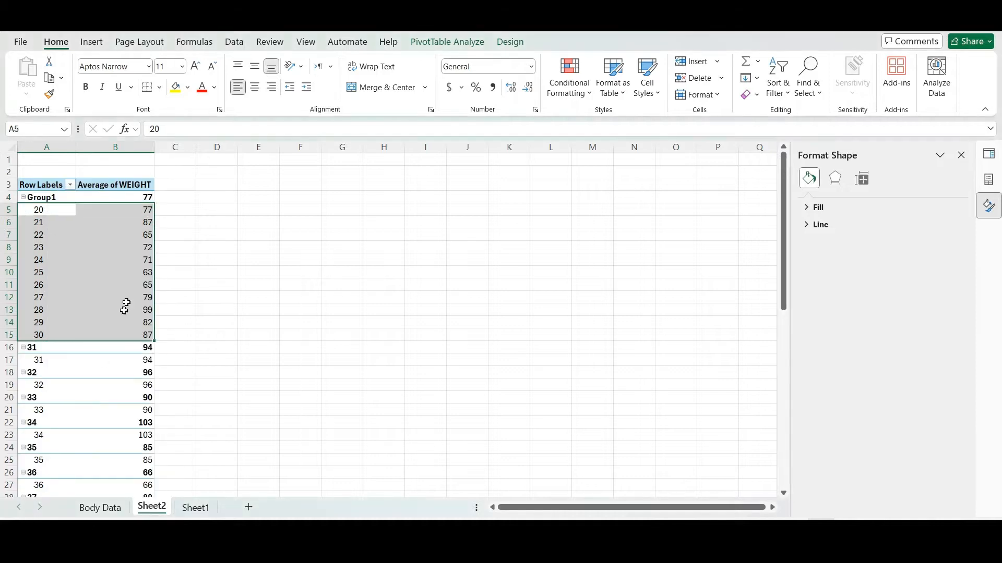
Step: Rename the group of ages 20 to 30 as "Young"
click(58, 200)
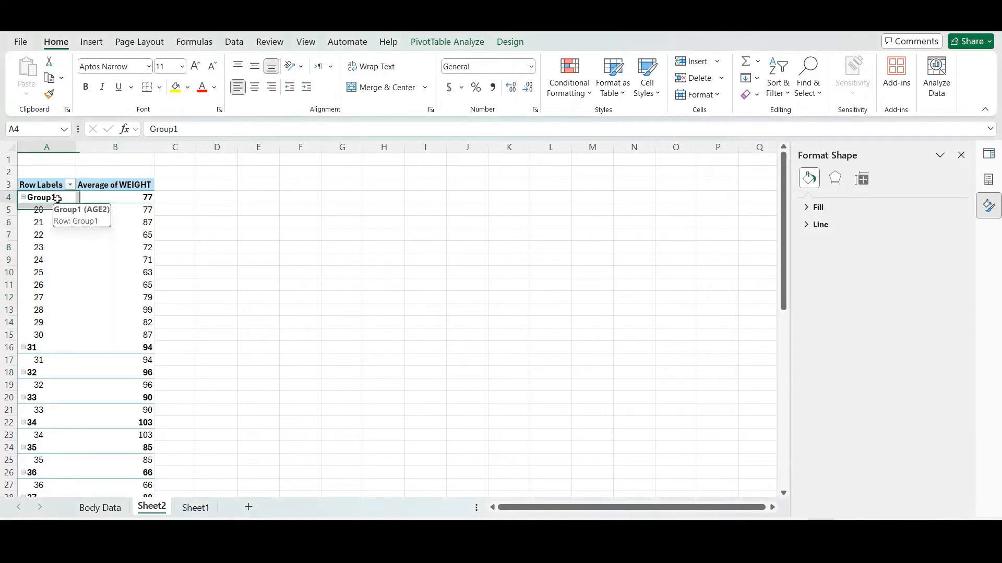
drag(178, 129, 148, 129)
text(Young)
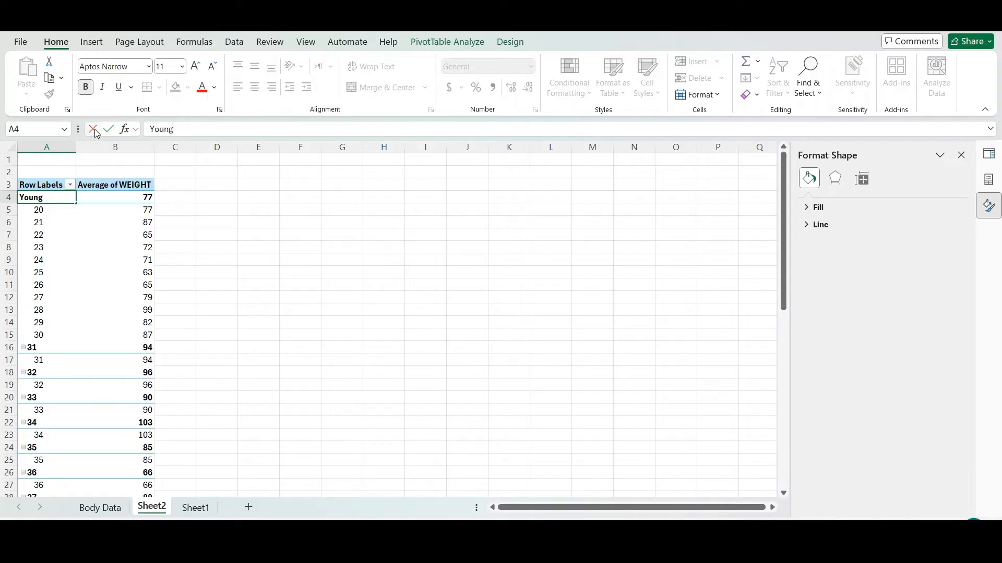
click(266, 246)
Step: Group the PivotTable rows for ages 31 to 40
scroll(177, 277, down, 4)
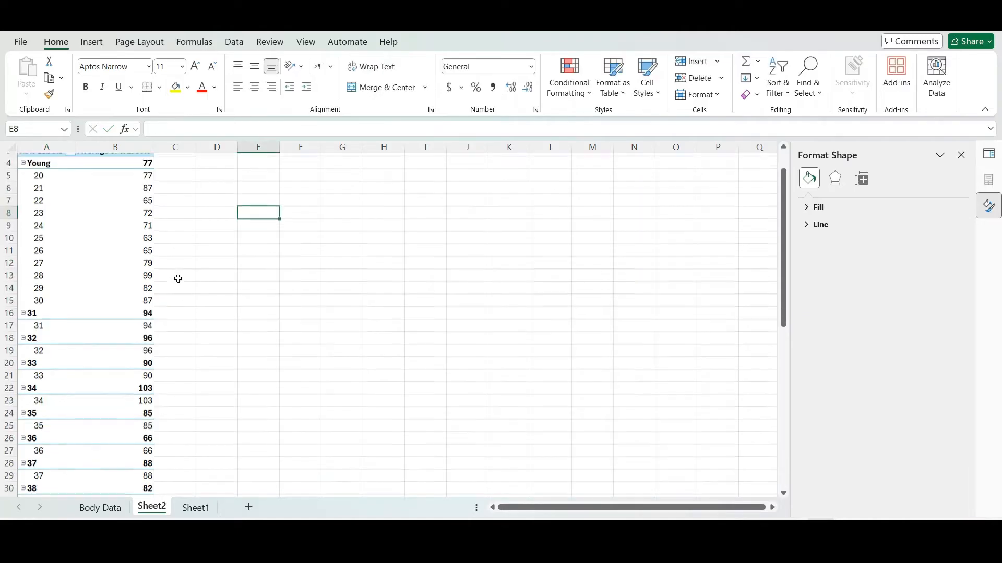
drag(31, 197, 36, 421)
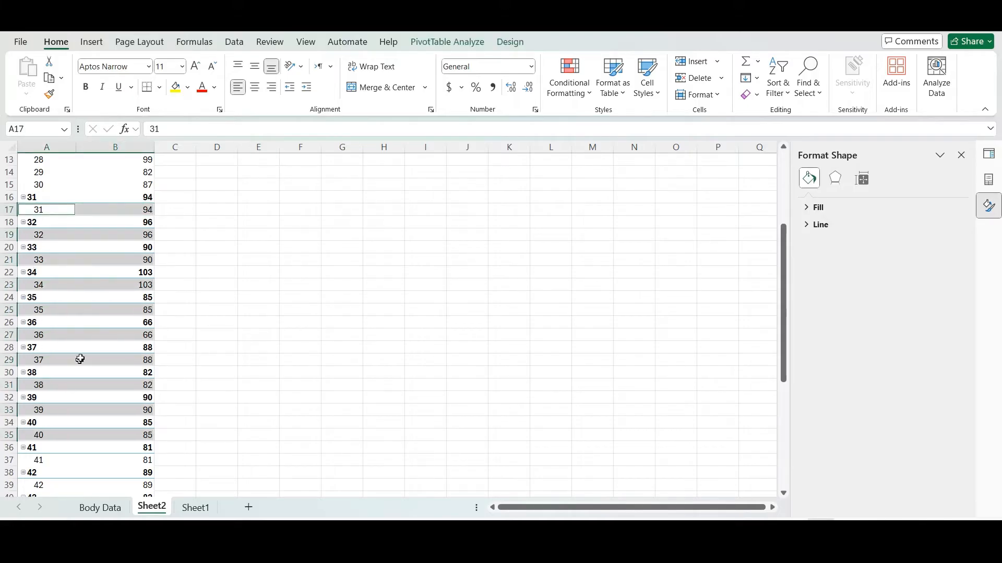
right_click(45, 292)
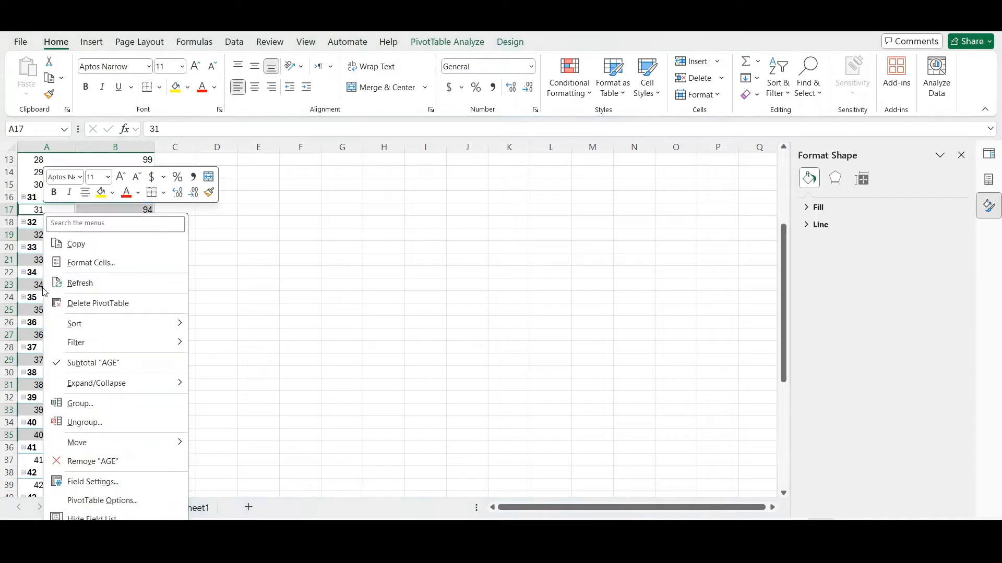
click(94, 412)
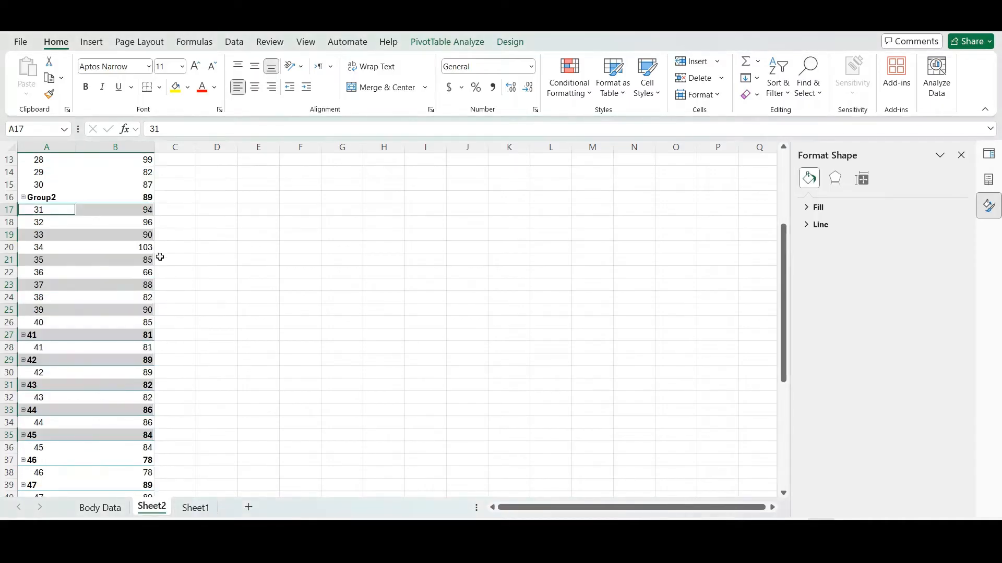
Step: Rename the group of ages 31 to 40 as "Middle-Aged"
click(54, 198)
double_click(164, 128)
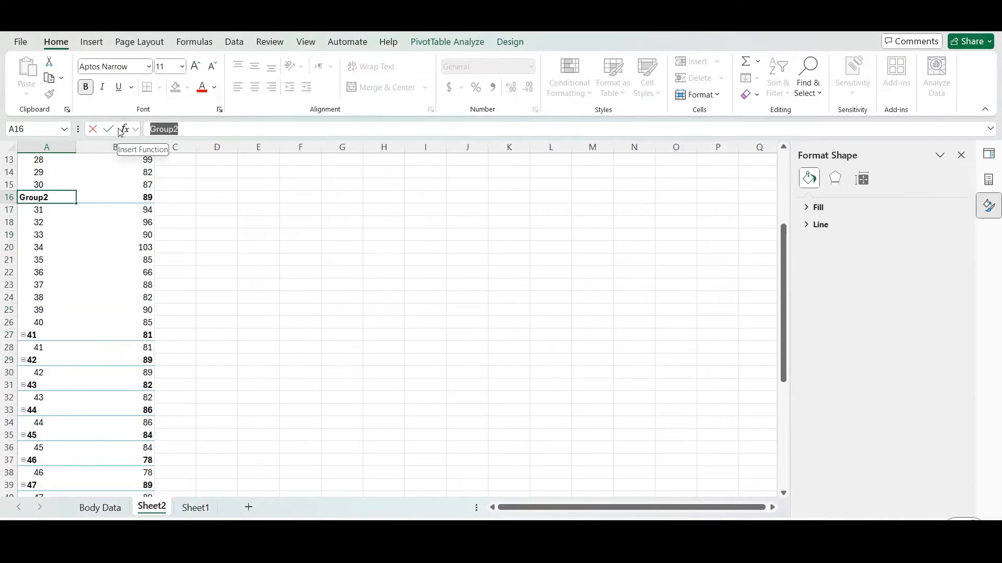
text(Middle-)
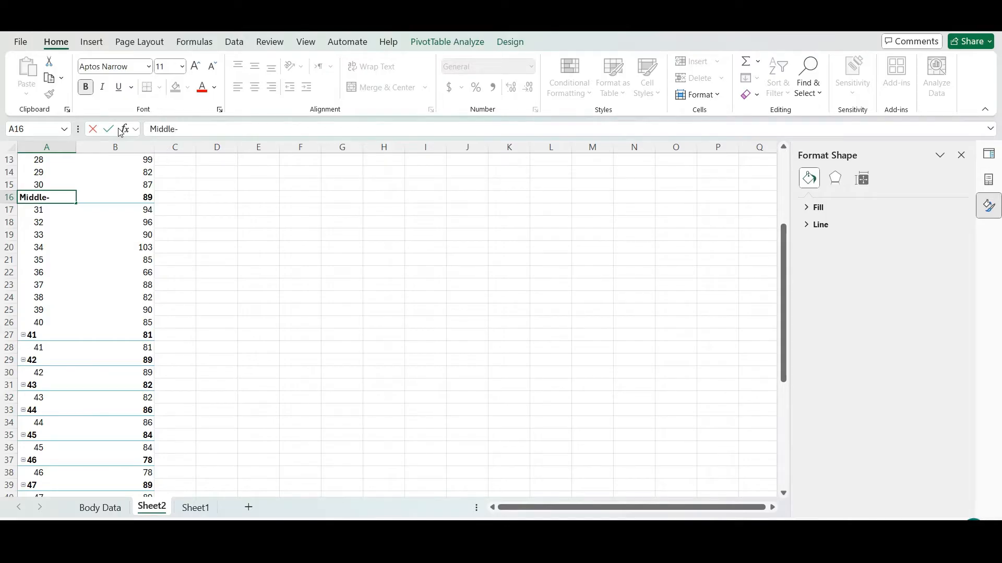
text(Aged)
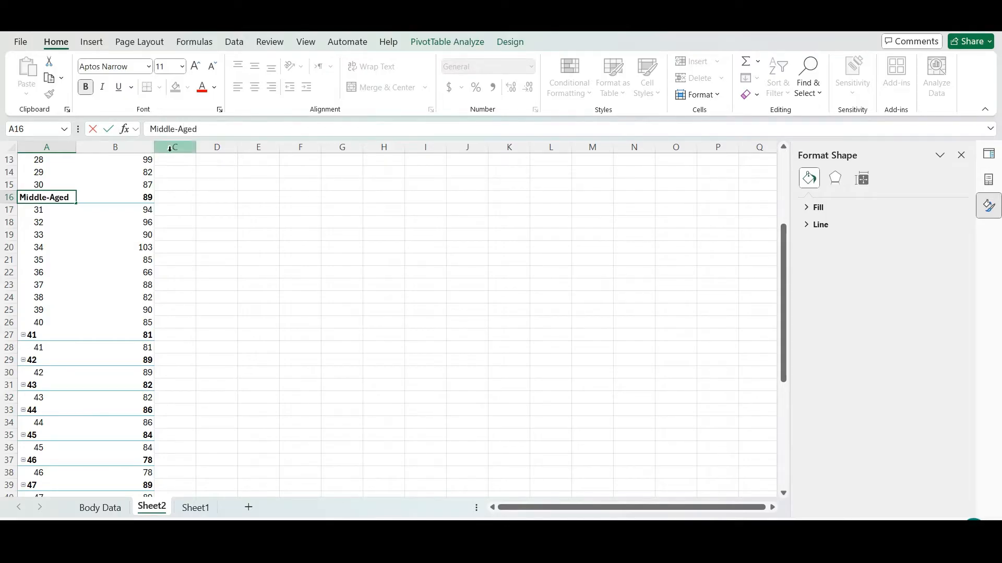
click(243, 240)
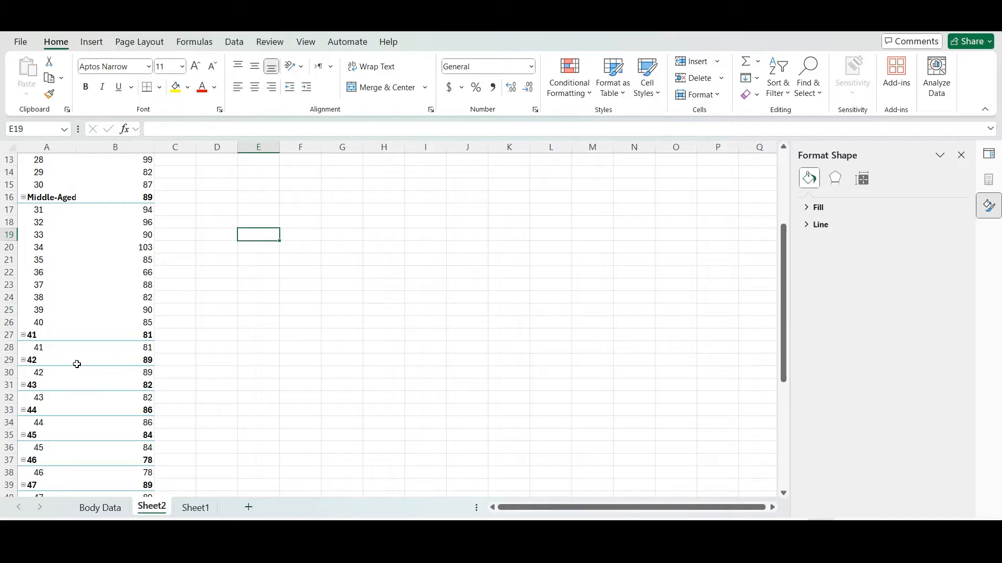
Step: Group the PivotTable rows for ages 41 to 50
scroll(109, 317, down, 3)
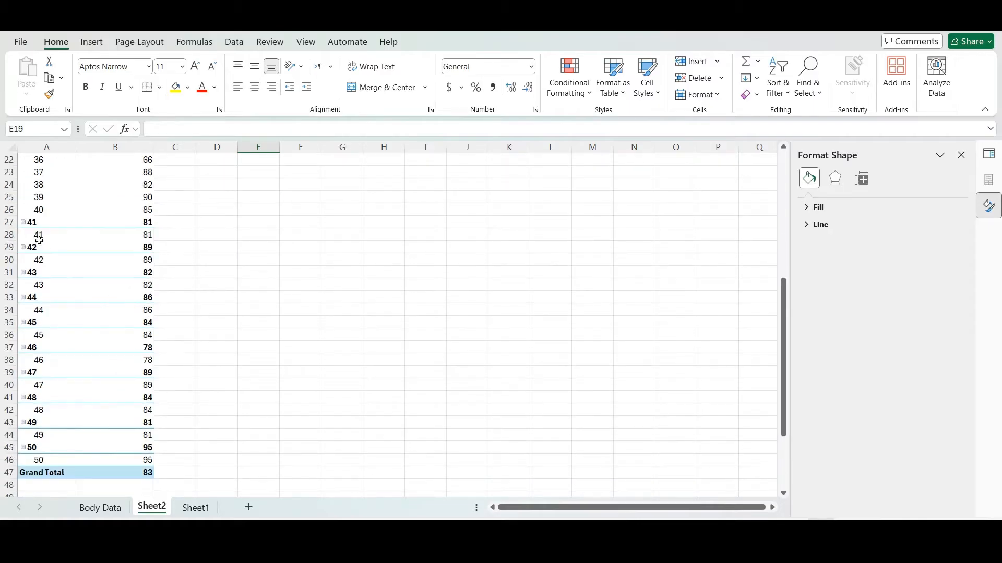
click(27, 234)
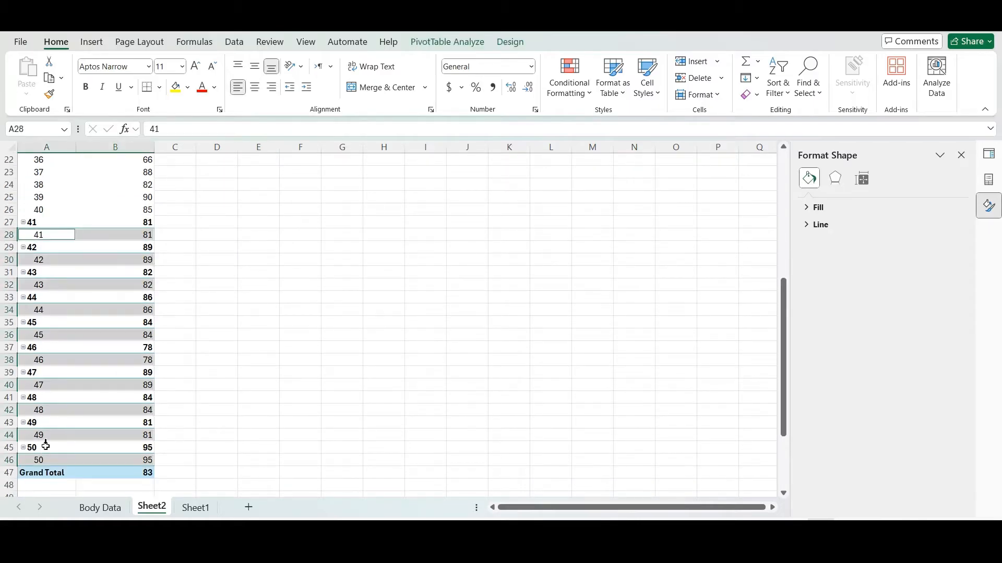
right_click(40, 235)
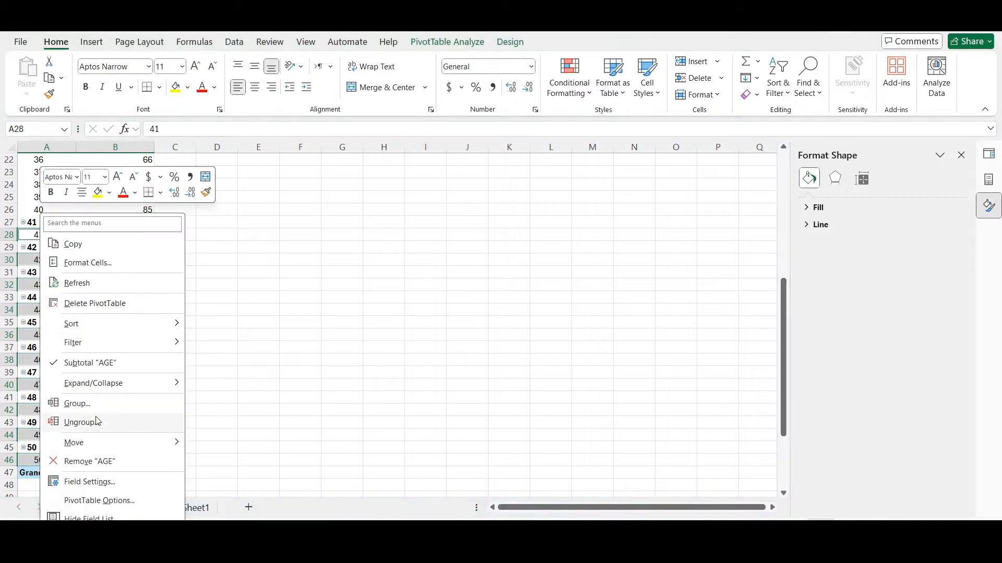
click(94, 404)
Step: Rename the group of ages 41 to 50 as "Old"
click(56, 222)
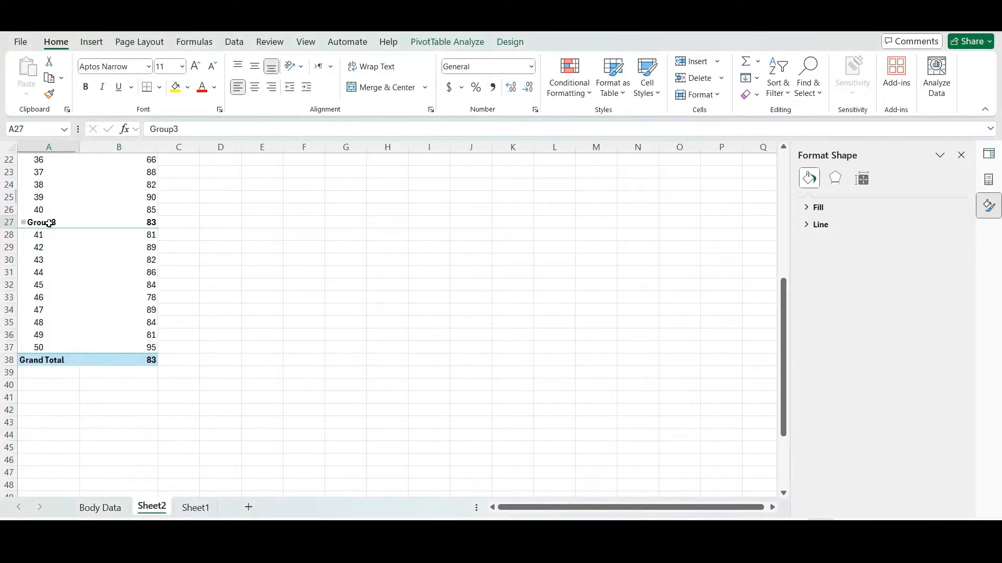
drag(190, 129, 123, 130)
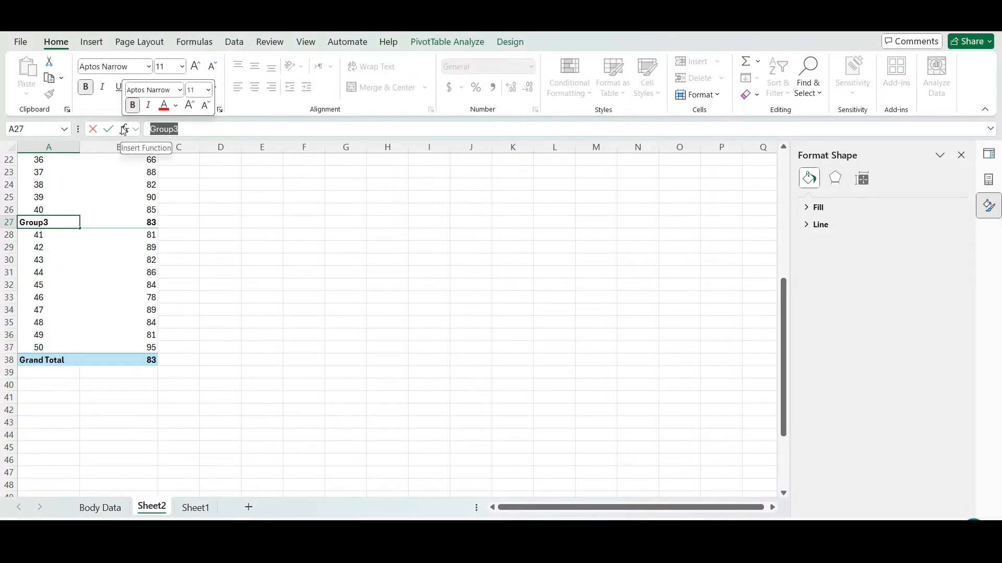
text(A)
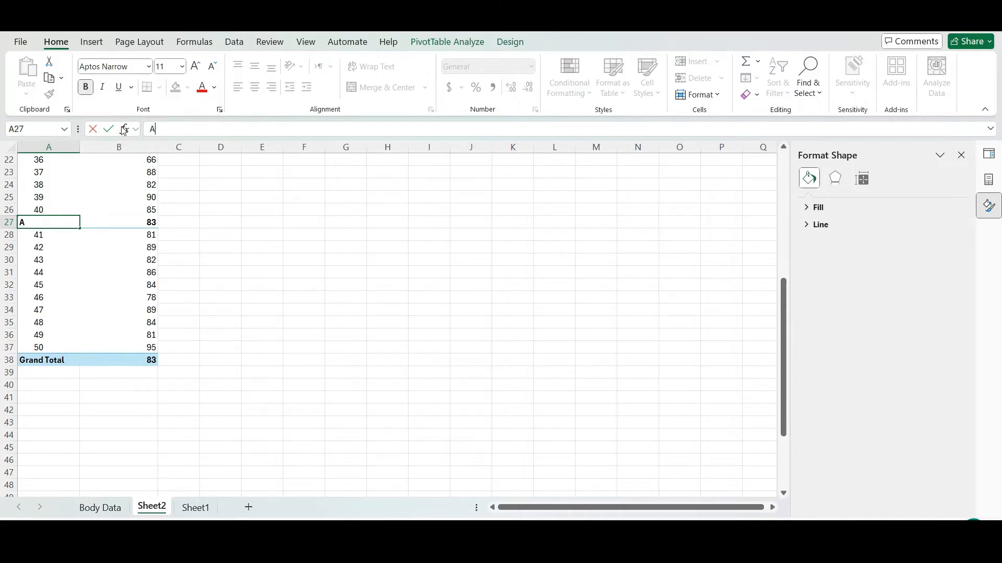
key(BackSpace)
click(275, 258)
scroll(216, 281, up, 4)
scroll(215, 281, up, 3)
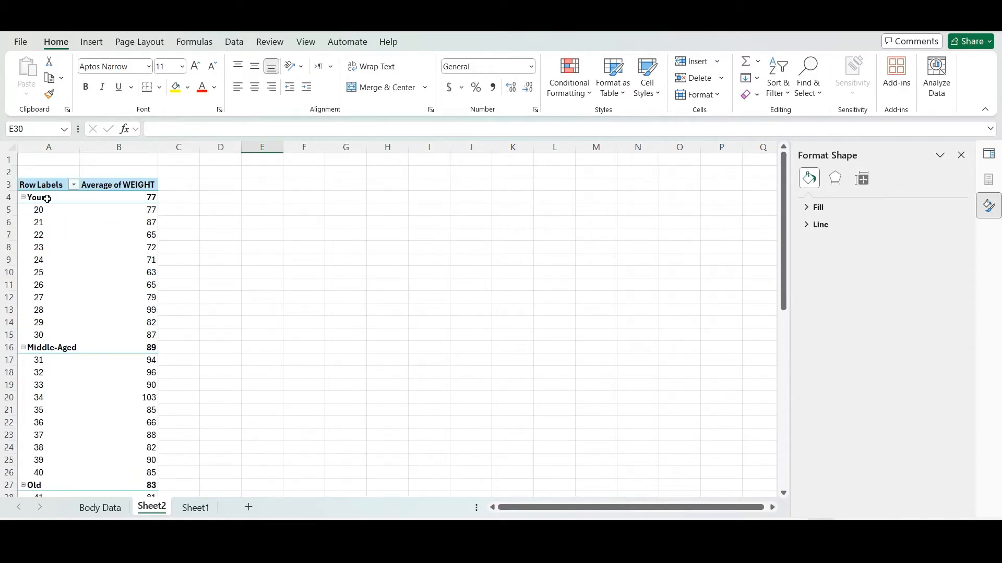
scroll(99, 272, down, 5)
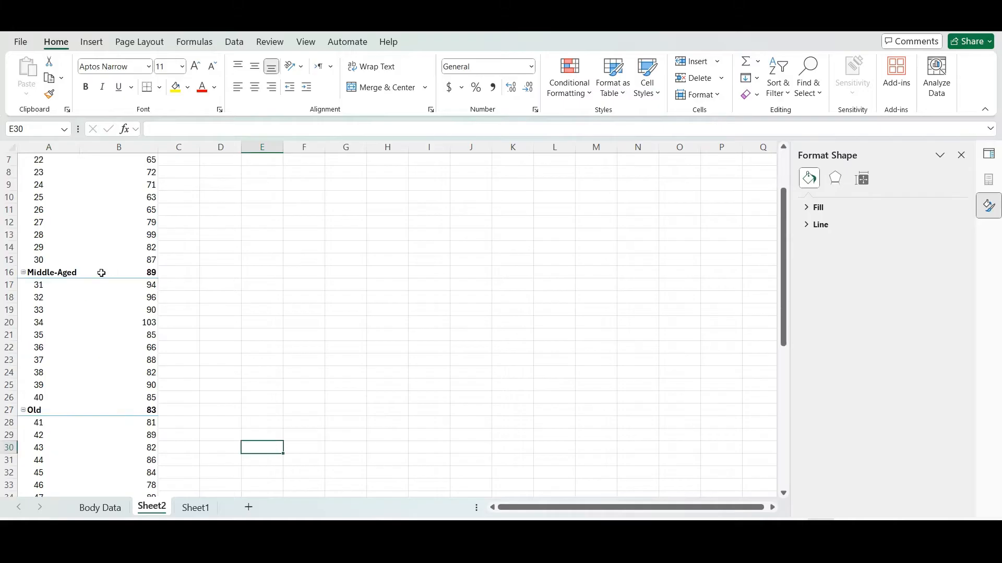
Step: Review the ages and average weights within the Young, Middle-Aged and Old groups of the PivotTable
scroll(106, 301, up, 1)
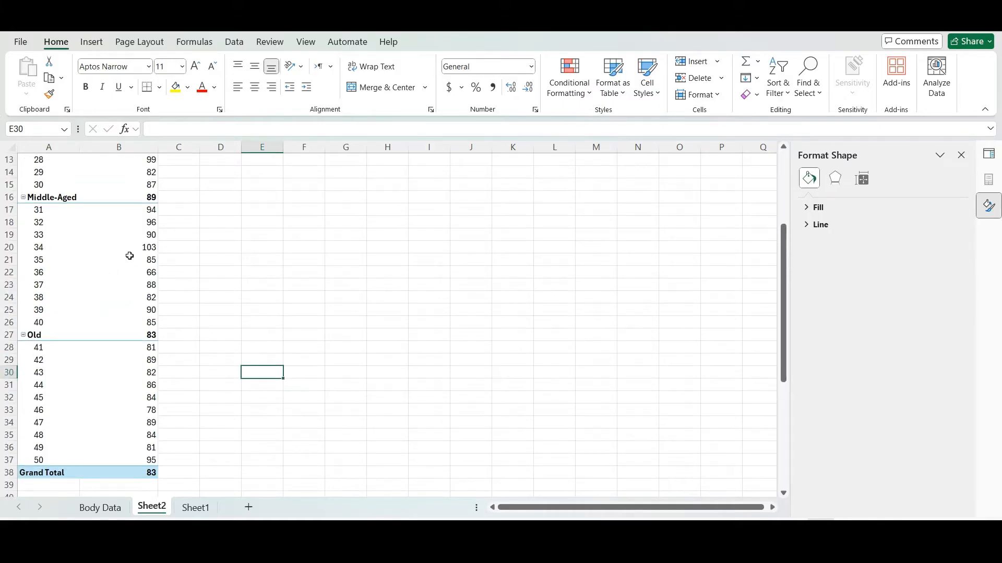
scroll(129, 255, up, 4)
click(43, 211)
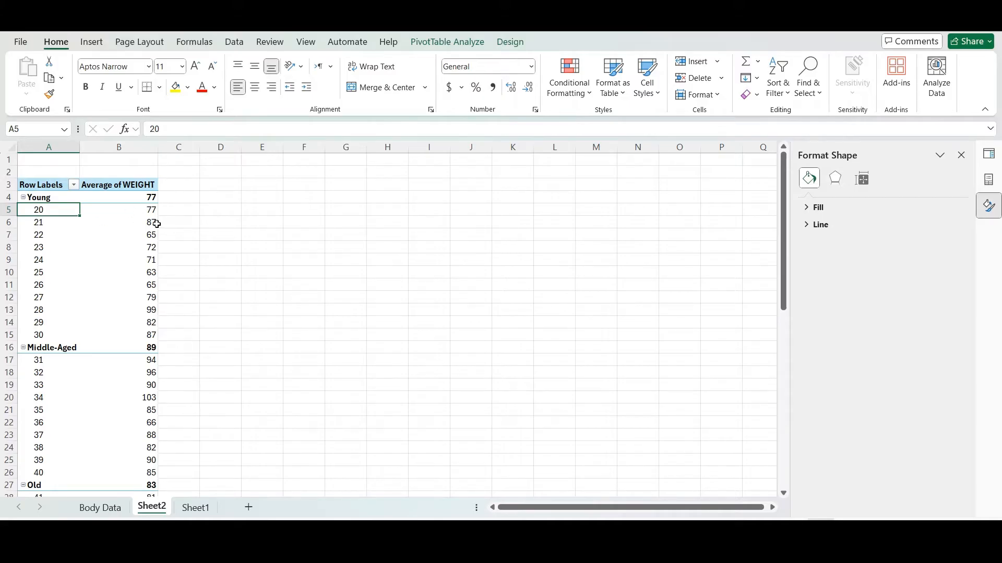
drag(51, 236, 127, 237)
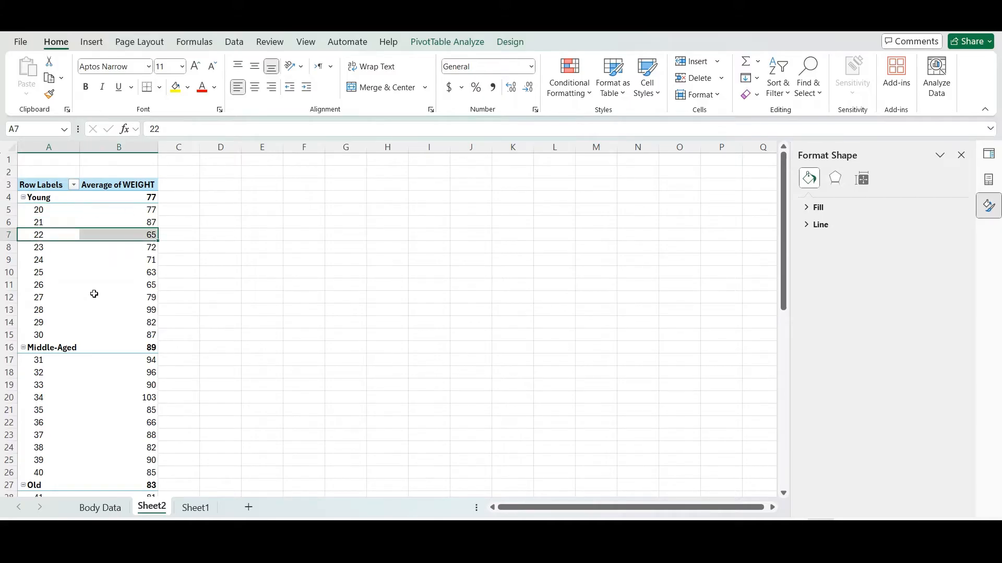
scroll(113, 277, down, 5)
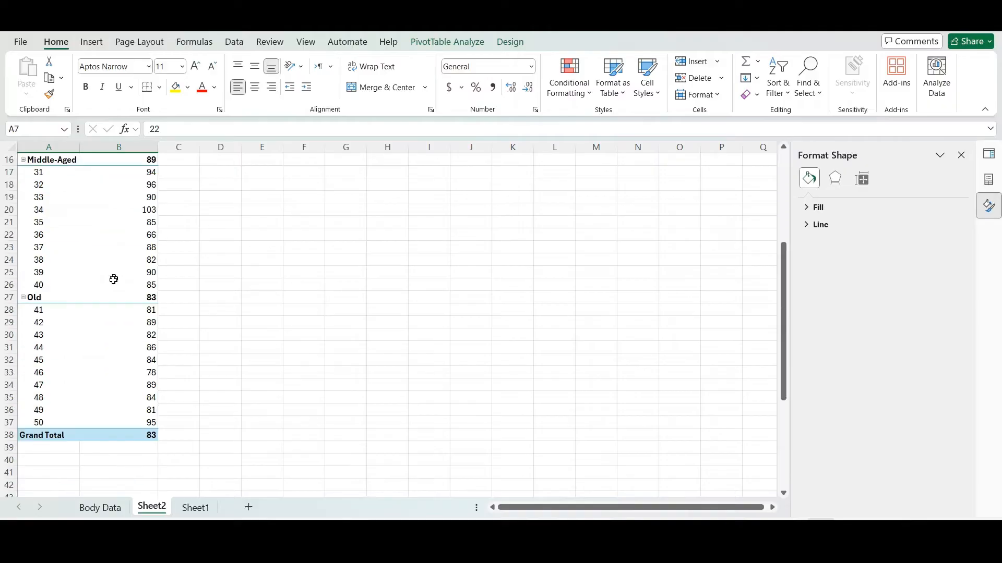
scroll(116, 286, up, 5)
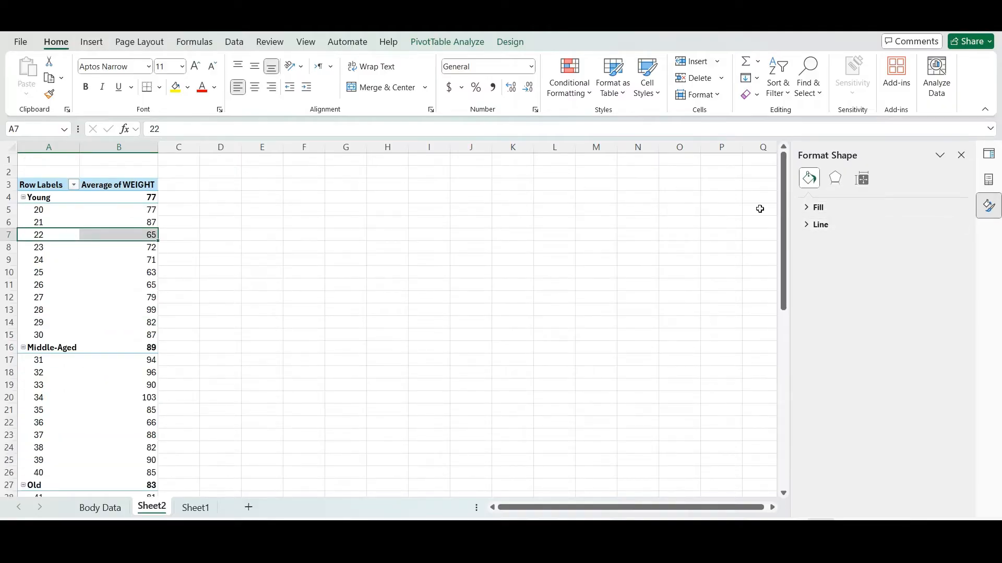
Step: Show the PivotTable field list and remove the AGE field from the rows, keeping only the grouped AGE2 field
click(988, 154)
click(983, 183)
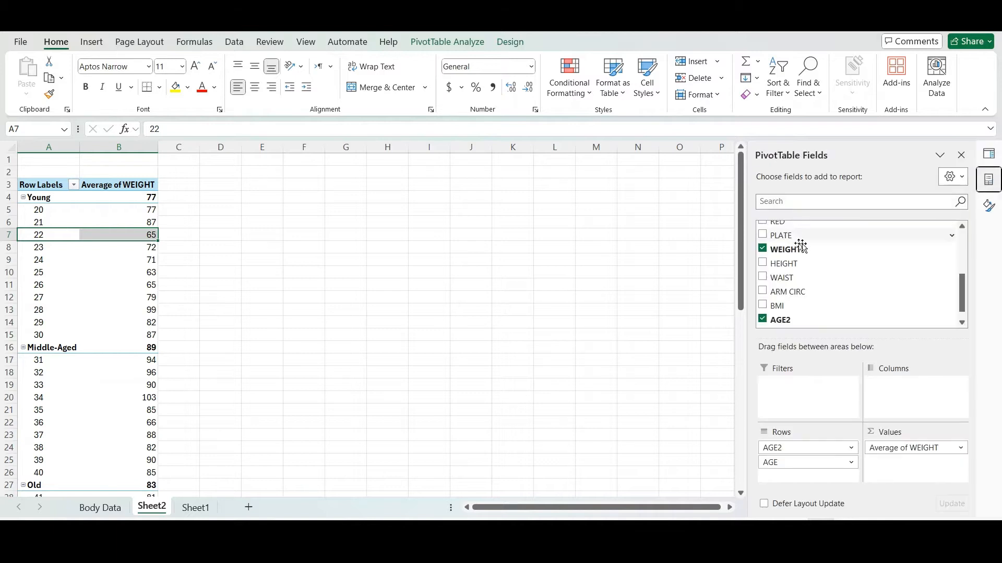
mouse_move(963, 290)
mouse_down()
mouse_move(964, 226)
mouse_move(975, 304)
mouse_up()
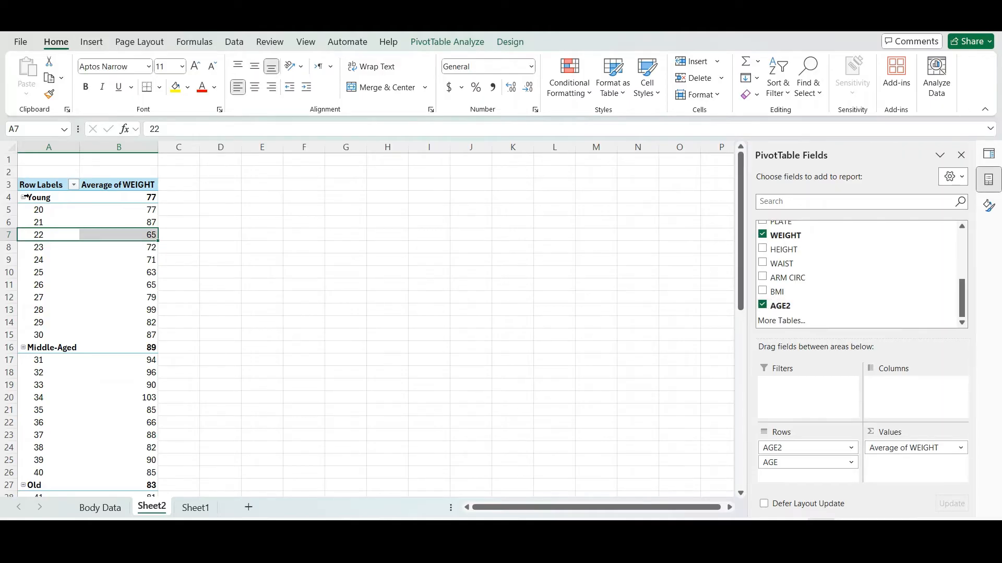
drag(962, 311, 820, 241)
click(762, 228)
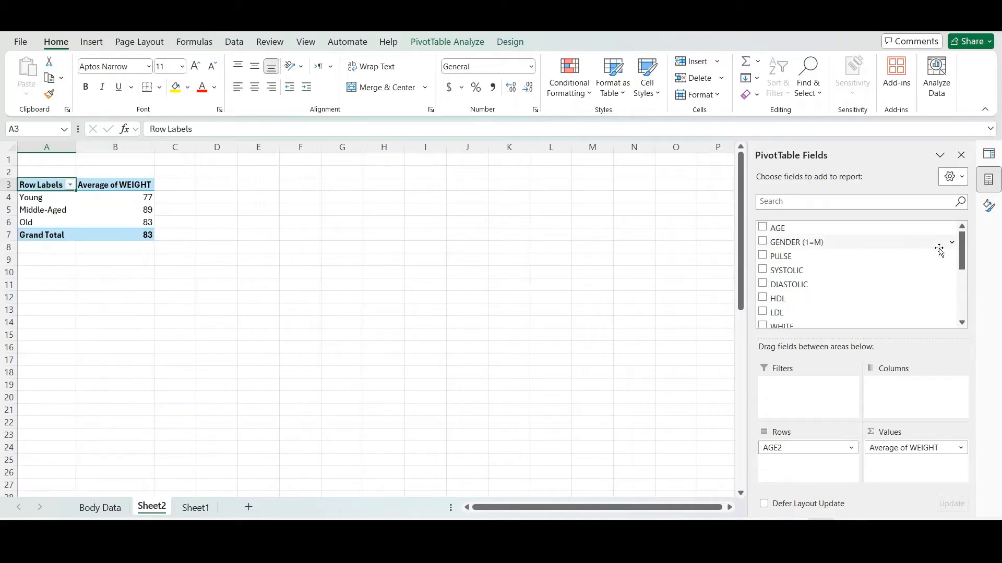
drag(962, 251, 962, 297)
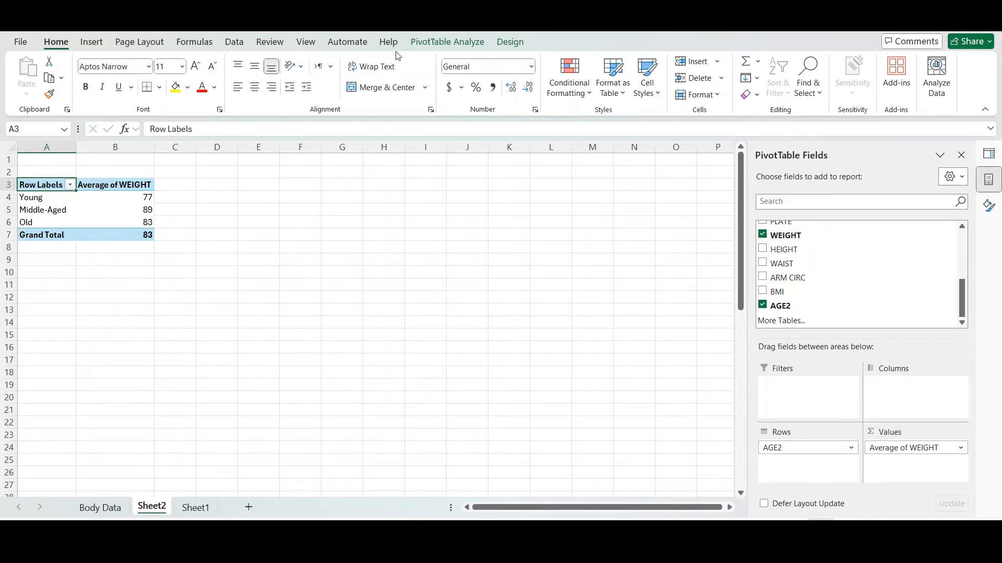
Step: Insert a clustered column PivotChart of average weight by age group and place it beside the PivotTable
click(463, 46)
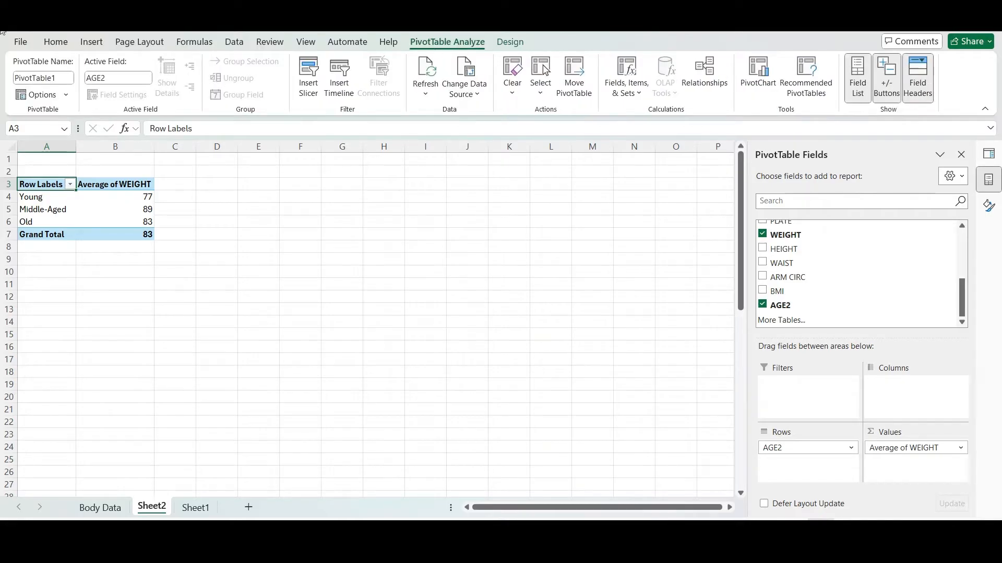
click(51, 41)
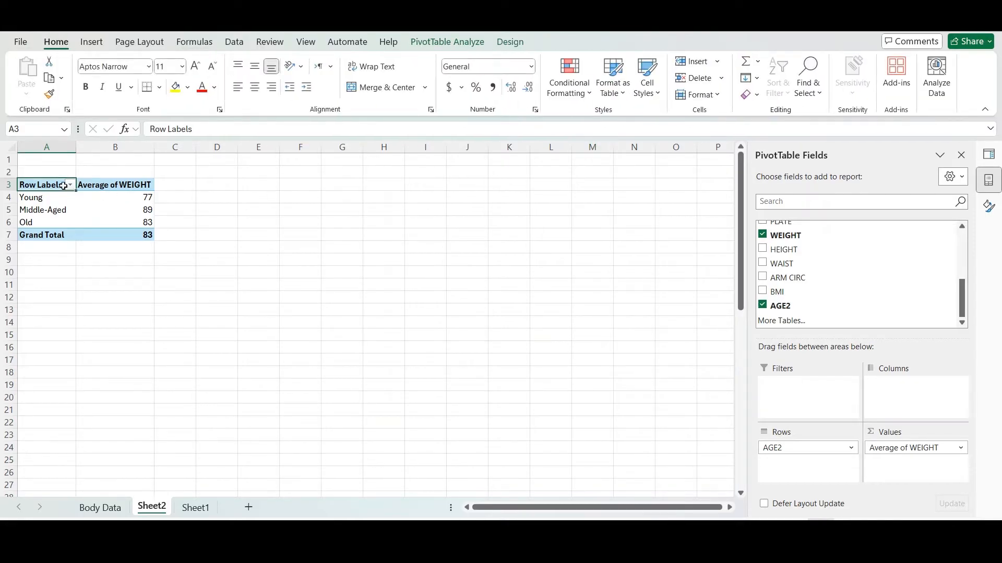
click(91, 42)
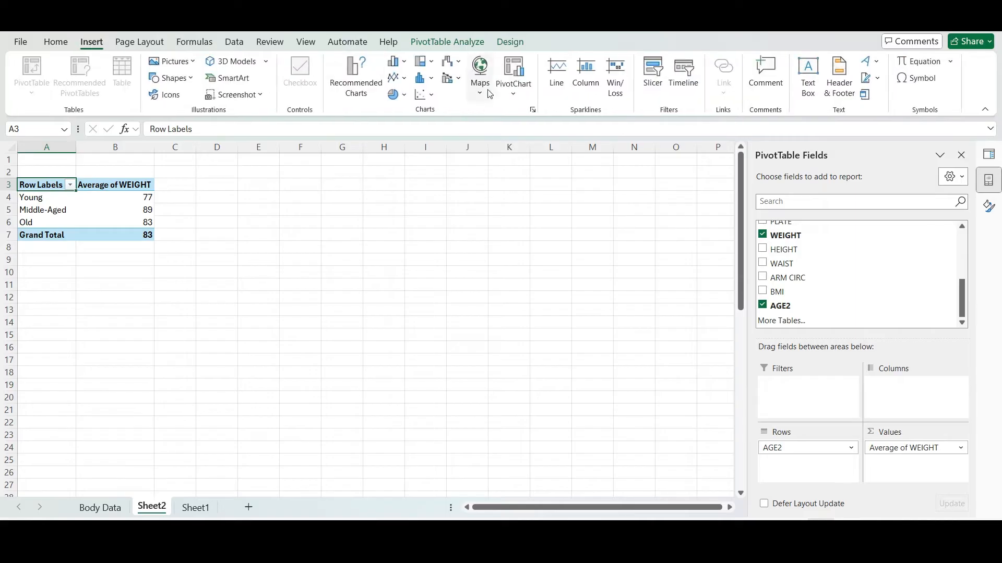
click(512, 95)
click(540, 116)
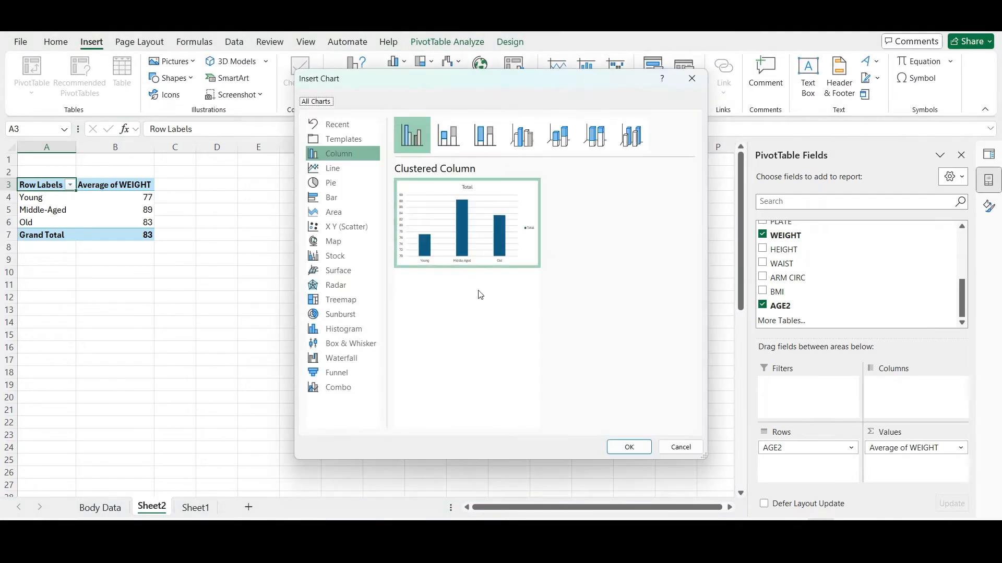
click(623, 442)
drag(400, 248, 408, 214)
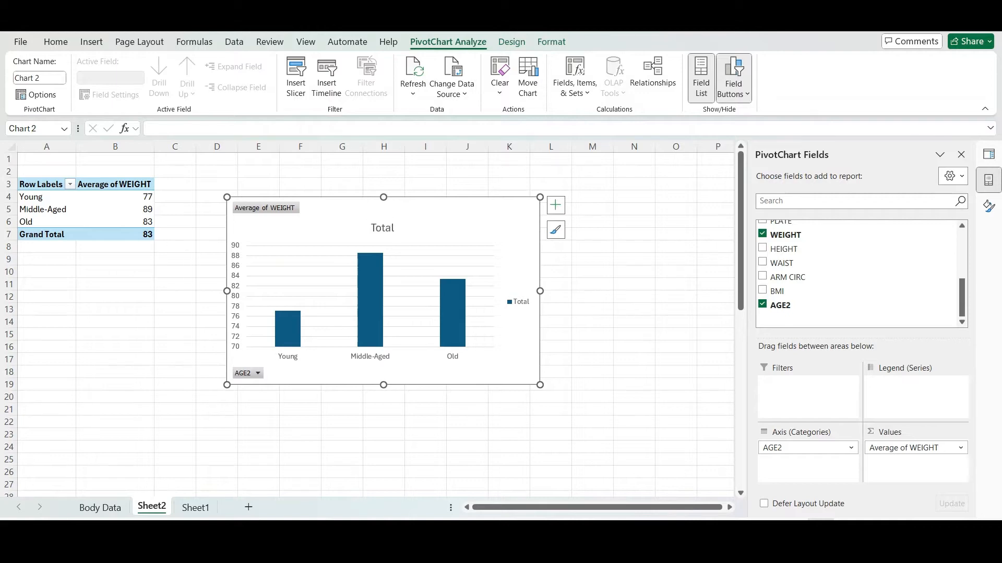
Step: Check the chart requirements in the assignment PDF, return to the workbook and shift the PivotChart slightly farther from the table
key(alt+Tab)
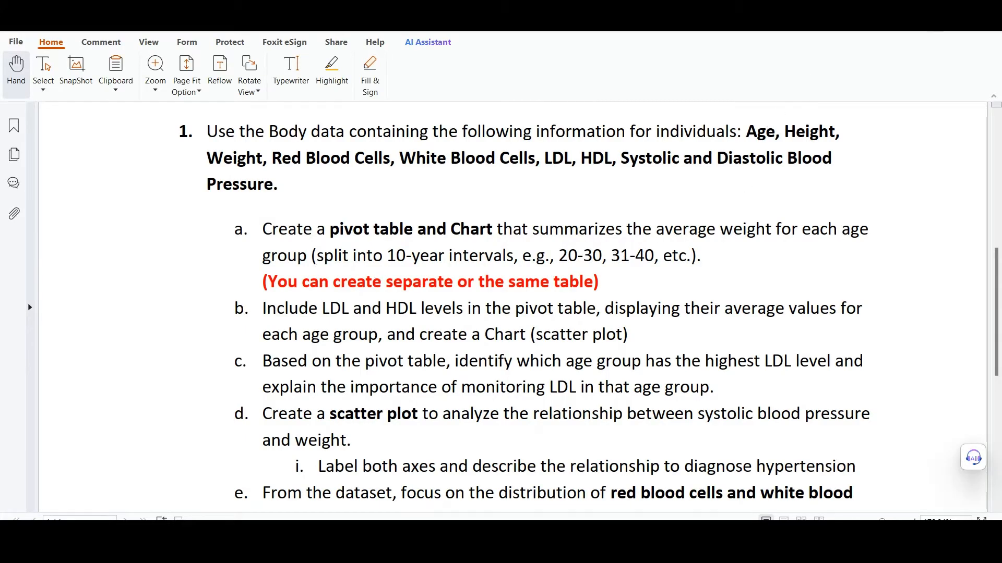
key(alt+Tab)
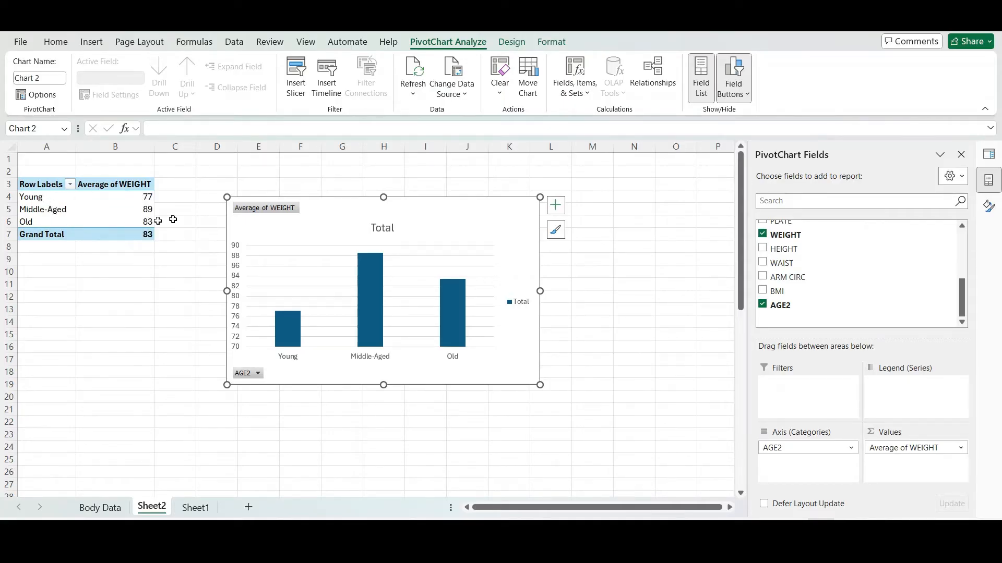
drag(423, 204, 445, 208)
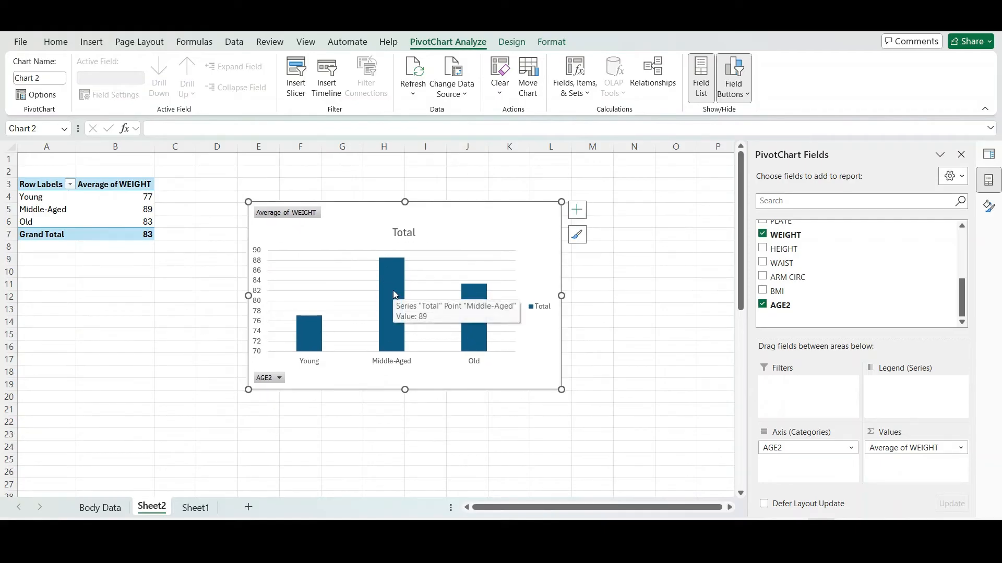
mouse_move(405, 297)
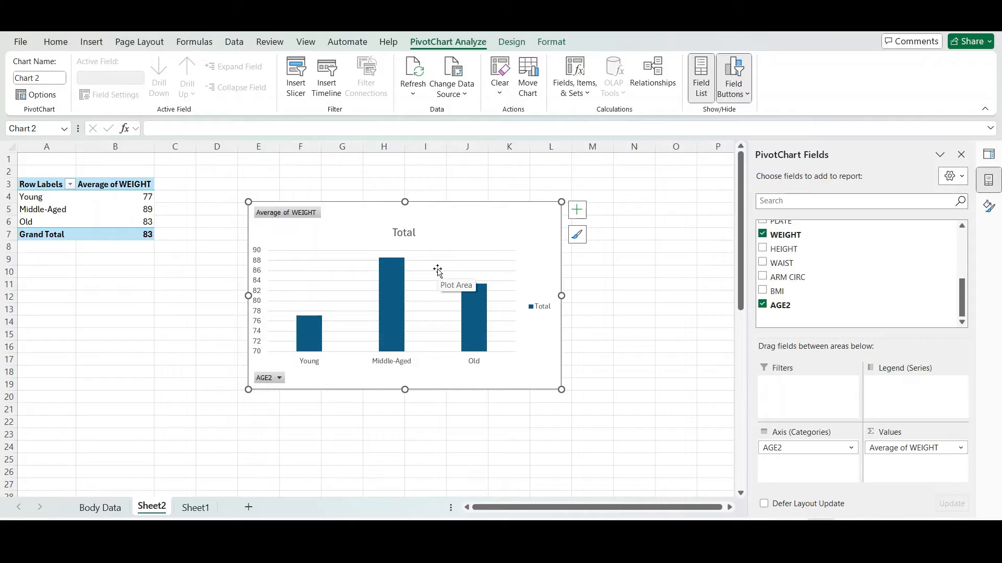
Step: Apply the chart style with striped columns and data labels to the PivotChart and add axis titles
click(577, 236)
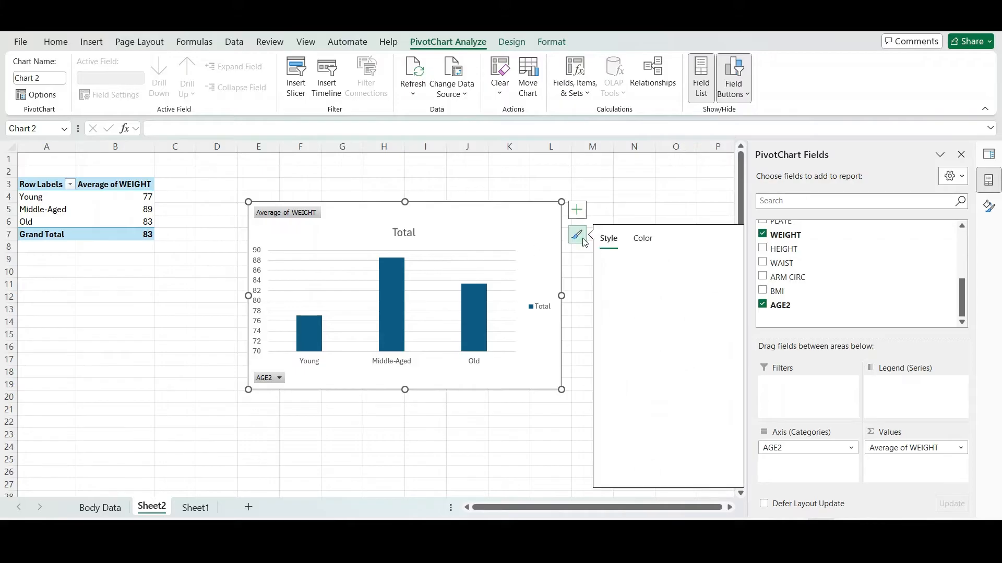
mouse_move(730, 285)
mouse_down()
mouse_move(741, 417)
mouse_move(751, 361)
mouse_move(744, 449)
mouse_move(735, 308)
mouse_up()
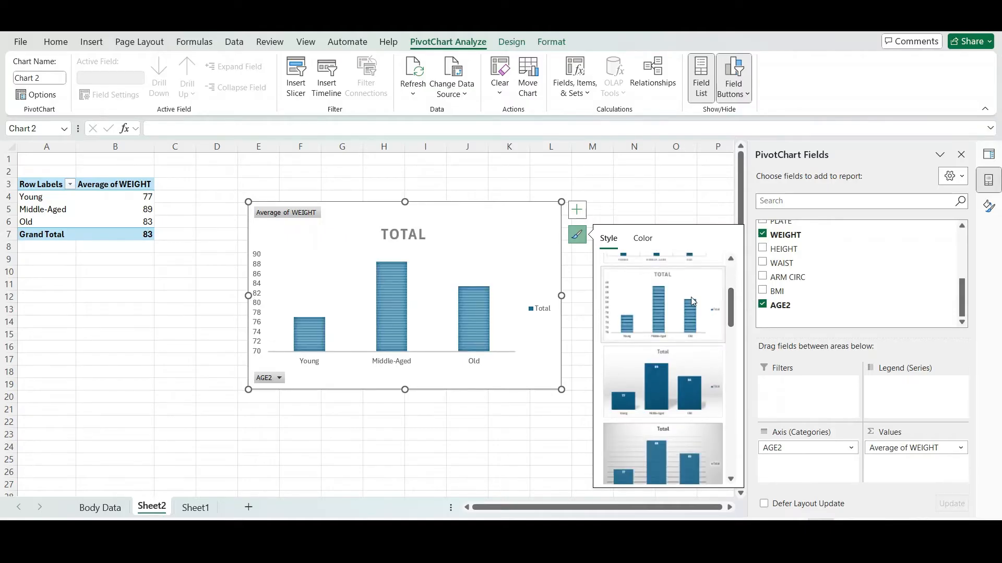
click(673, 307)
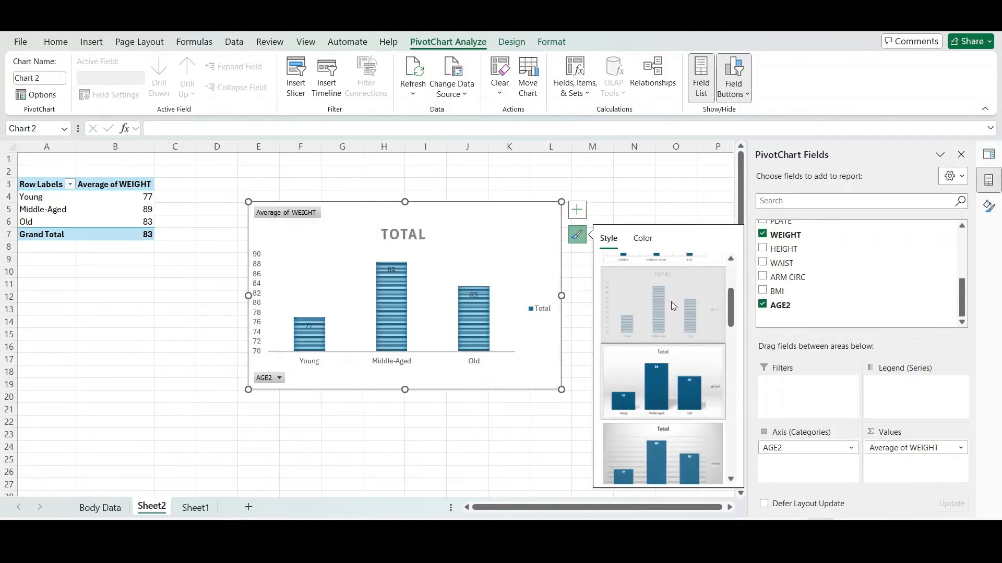
click(577, 210)
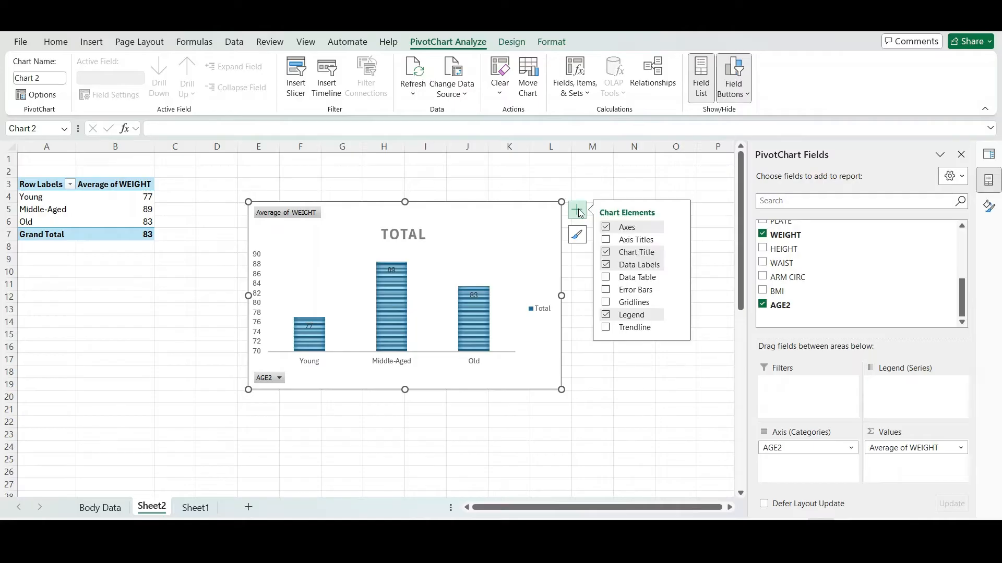
click(606, 240)
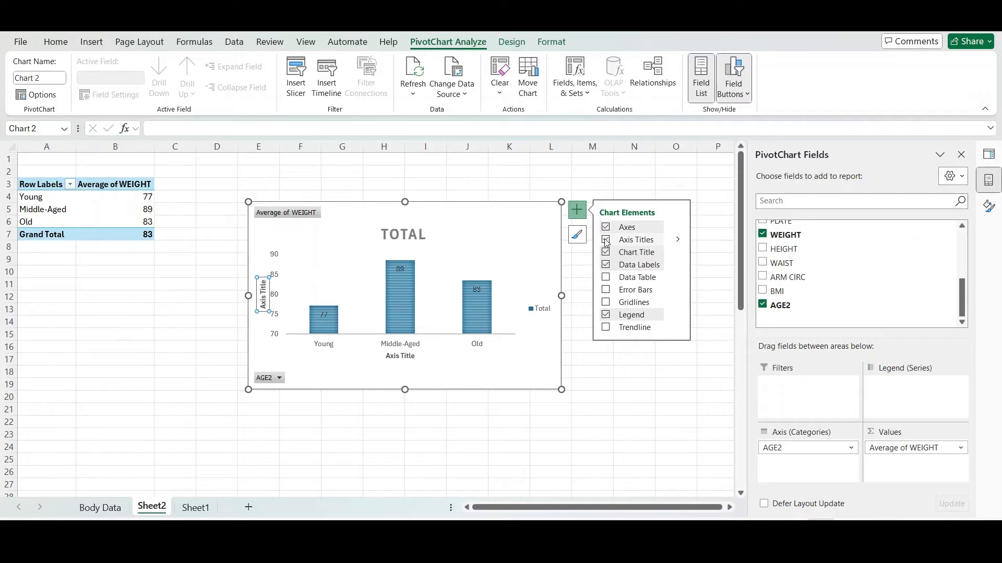
Step: Change the PivotChart's title to "AVERAGE WEIGHT"
click(415, 234)
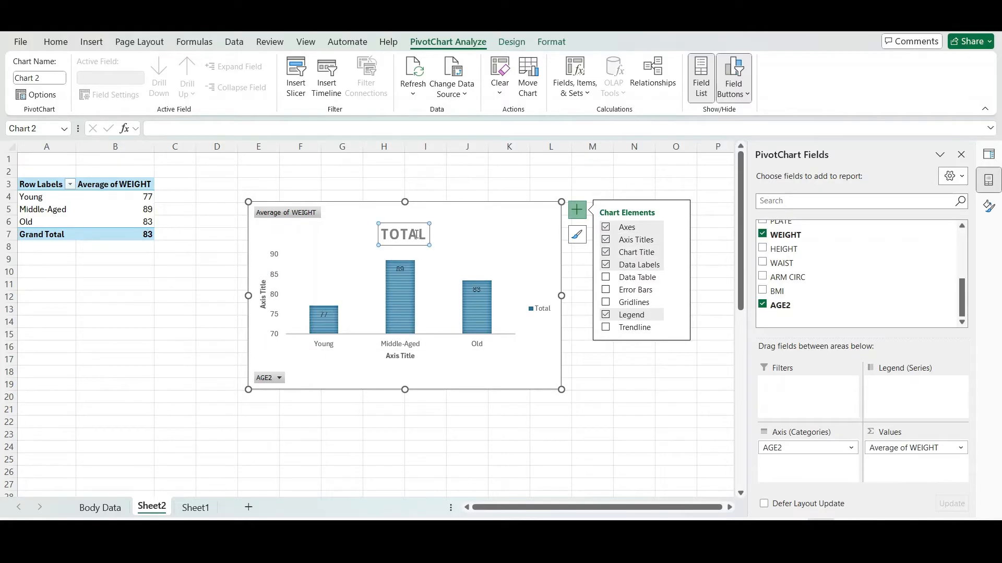
drag(423, 235, 365, 235)
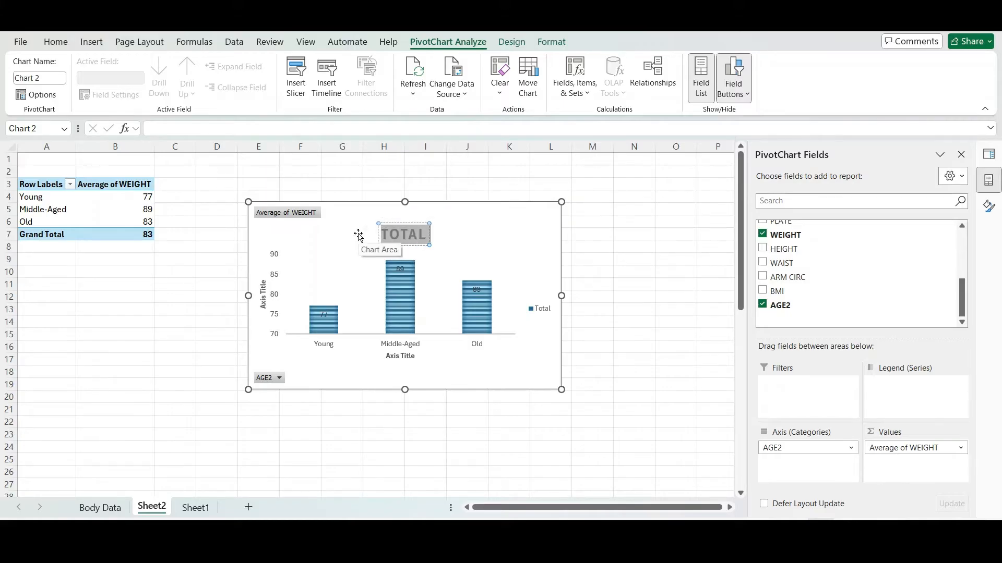
text(AVERAGE)
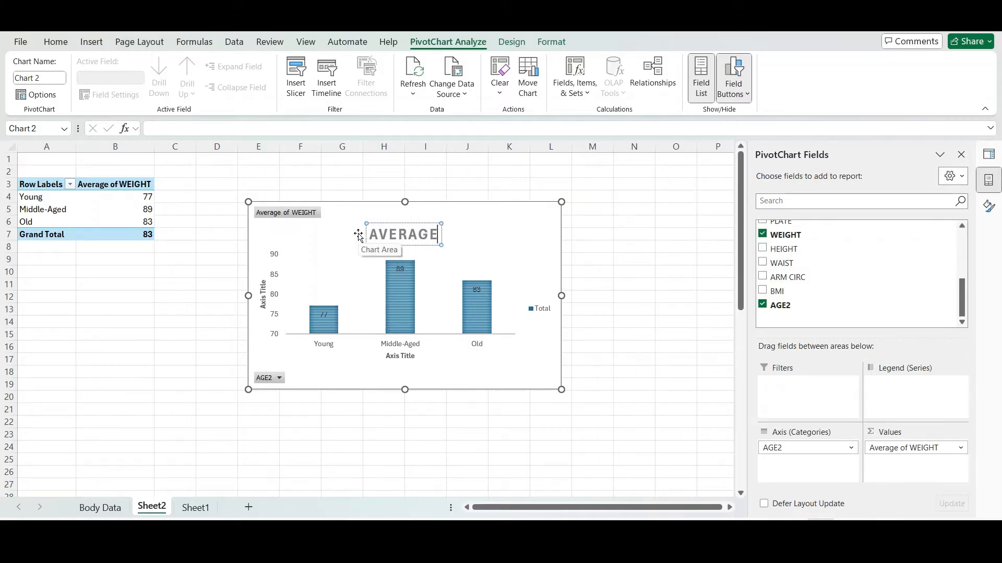
text( WEIGHT)
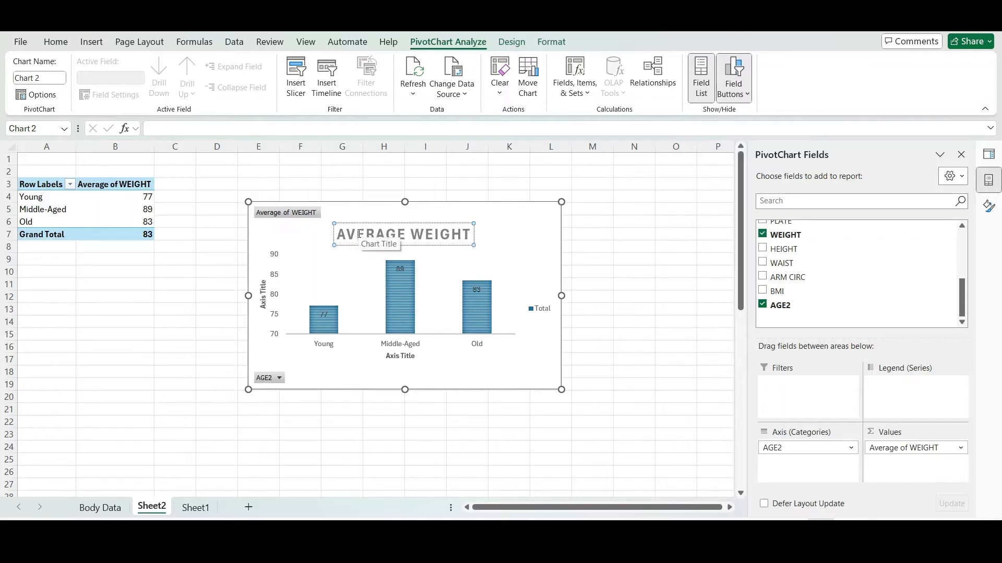
Step: Rename the PivotChart's horizontal axis title as "Age group"
double_click(399, 356)
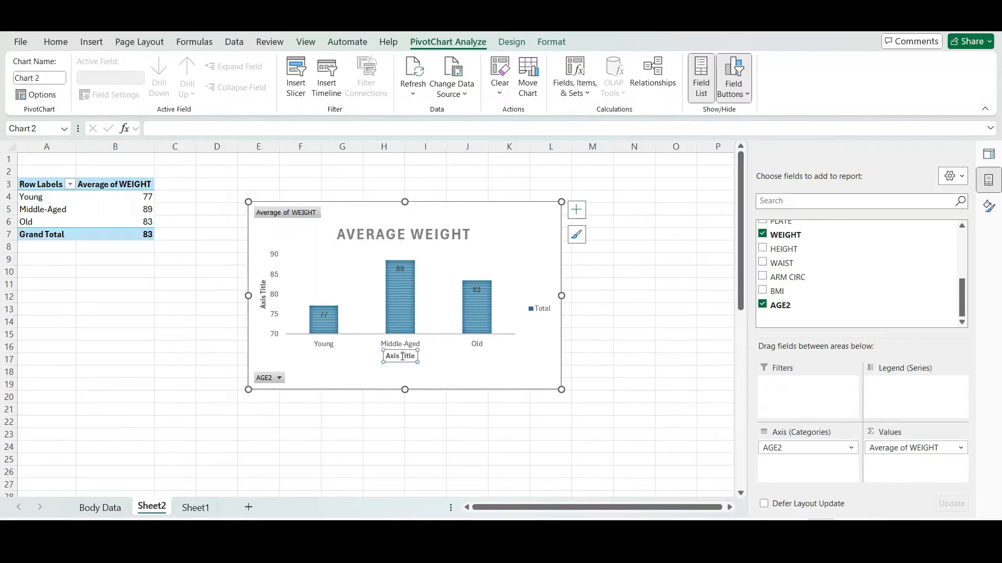
drag(415, 356, 381, 357)
text(Age)
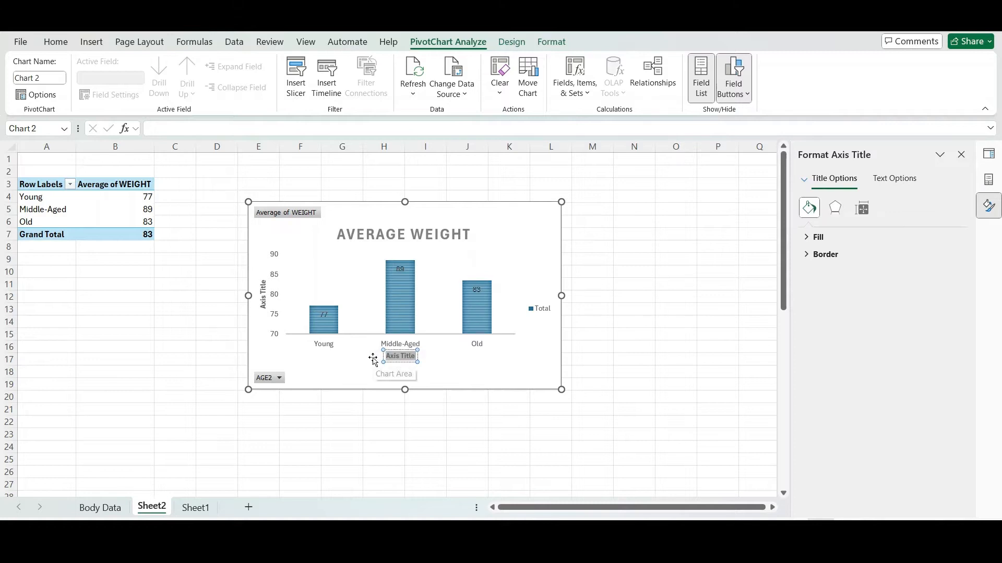
text( group)
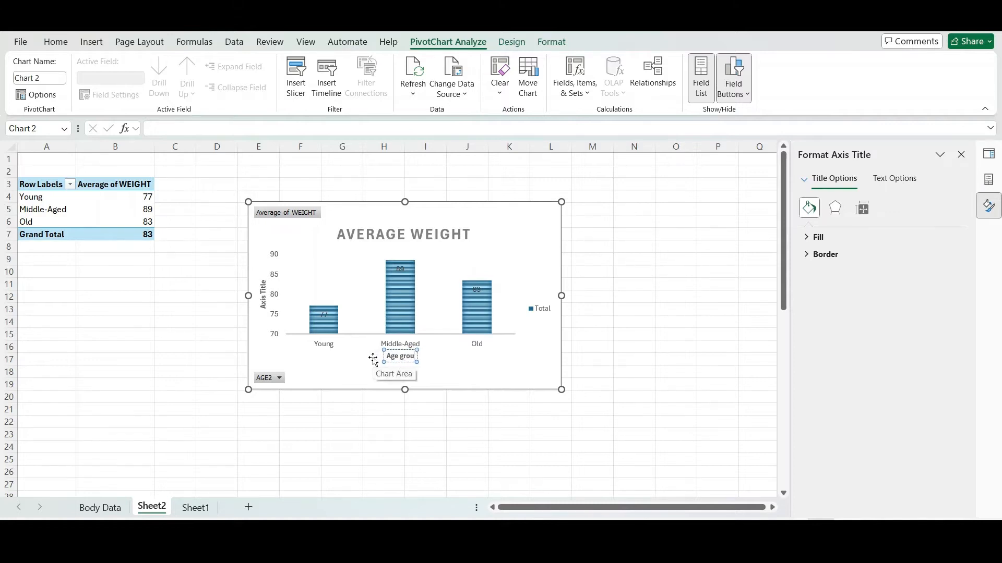
Step: Replace the PivotChart's vertical axis title with "Weight"
click(262, 295)
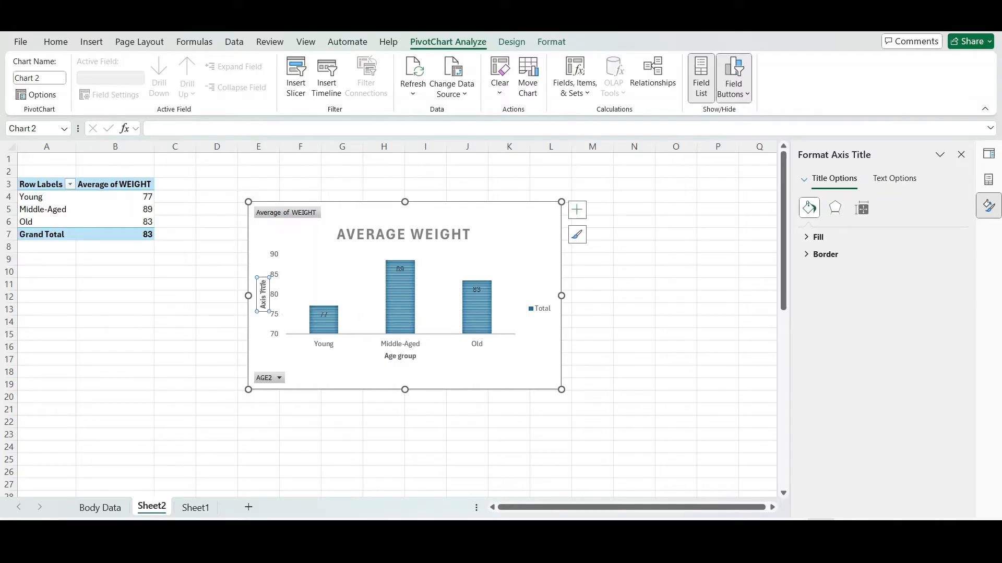
click(265, 284)
key(BackSpace)
key(BackSpace)
key(BackSpace)
key(BackSpace)
key(BackSpace)
key(BackSpace)
key(BackSpace)
key(BackSpace)
key(BackSpace)
key(BackSpace)
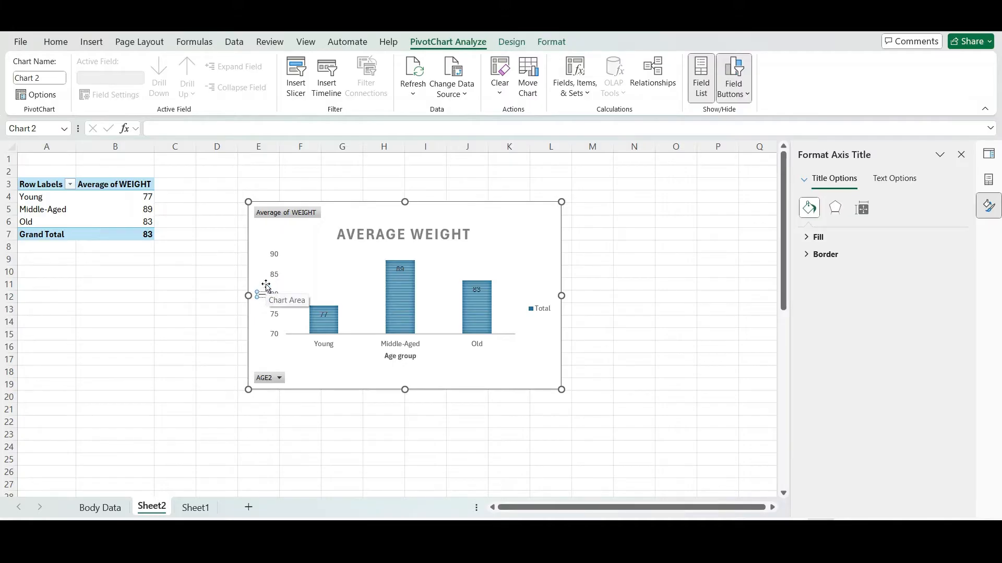
text(Weight)
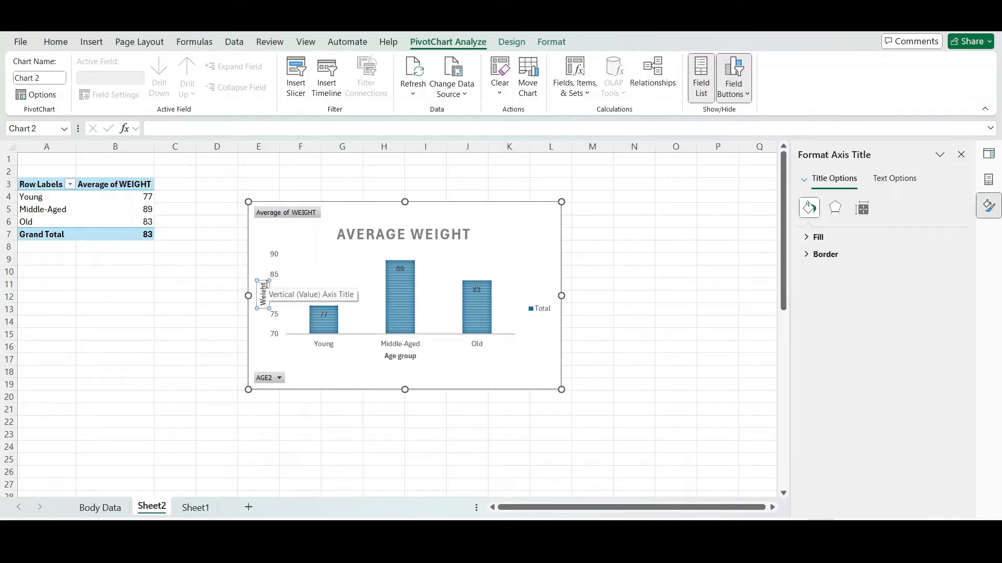
click(664, 345)
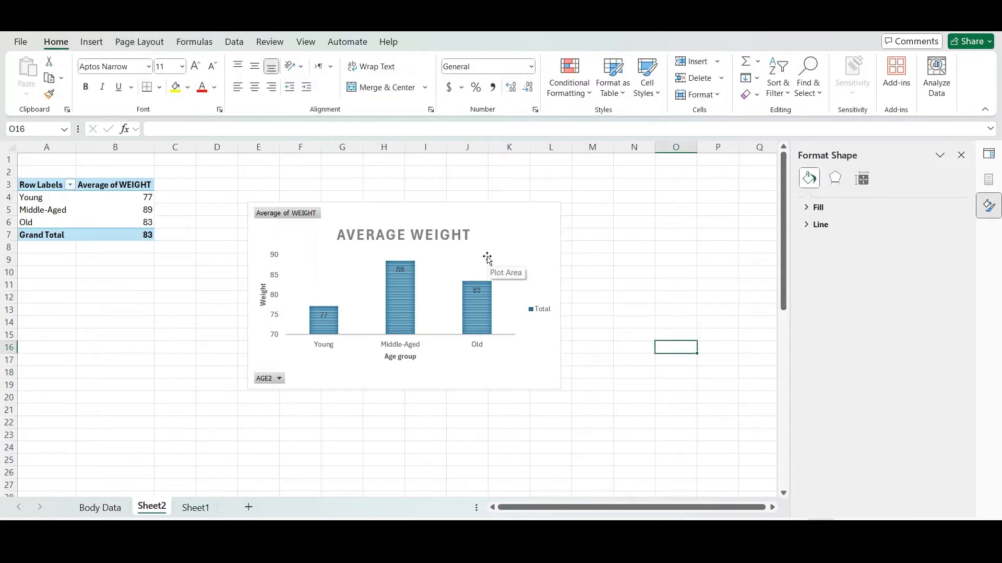
Step: Recolour the average-weight PivotChart with the second Colorful palette
click(400, 297)
click(457, 205)
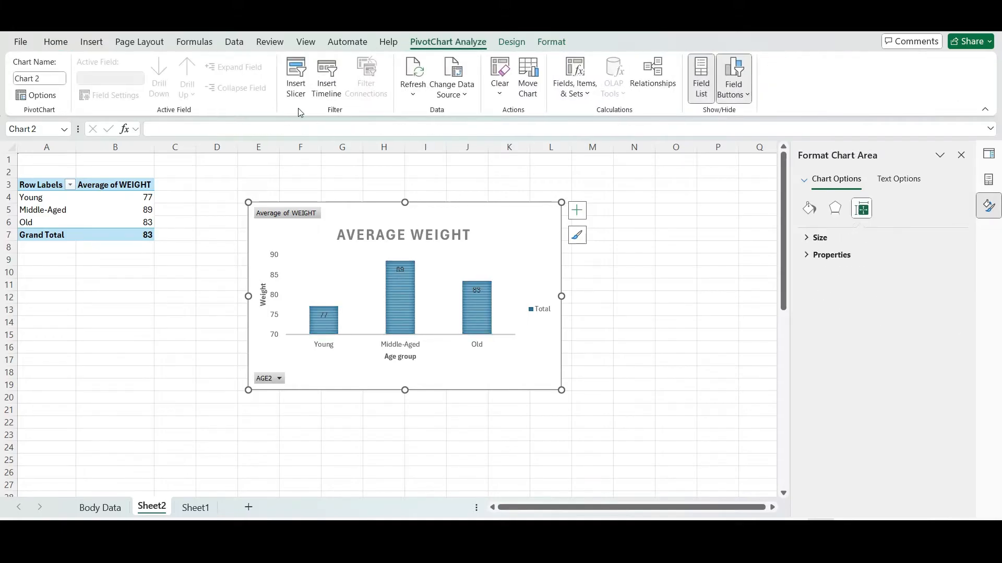
click(96, 46)
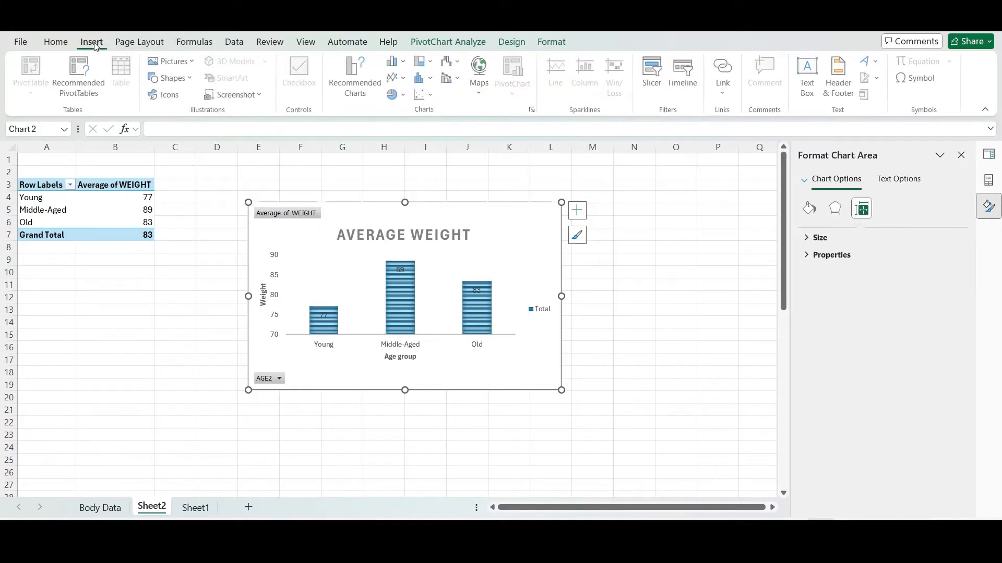
click(58, 46)
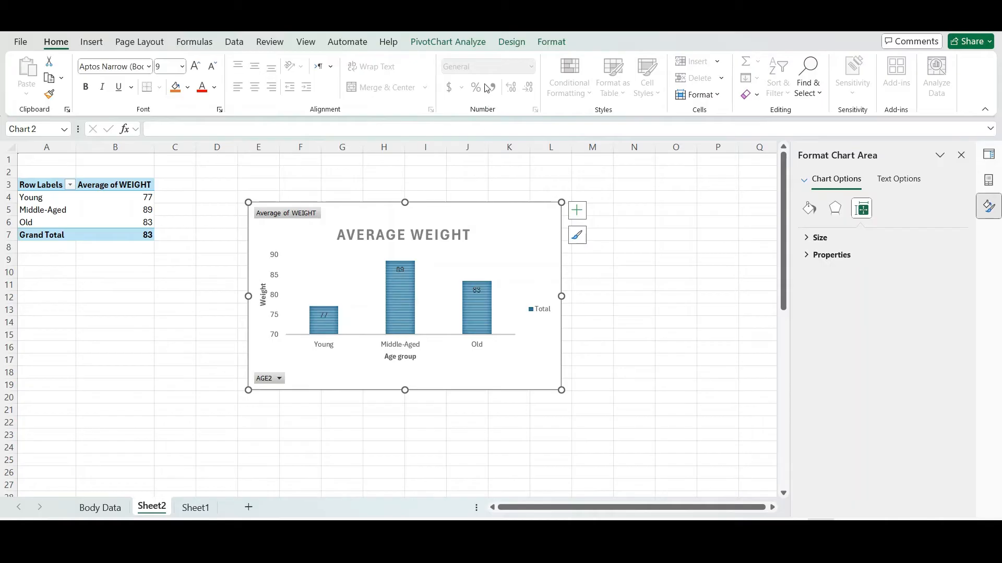
click(461, 45)
click(511, 42)
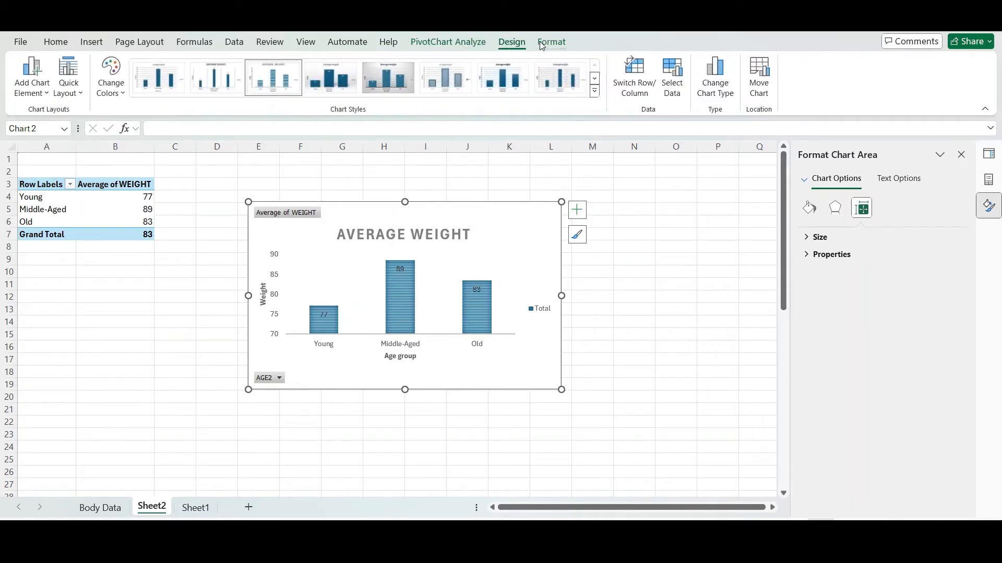
click(111, 83)
click(130, 136)
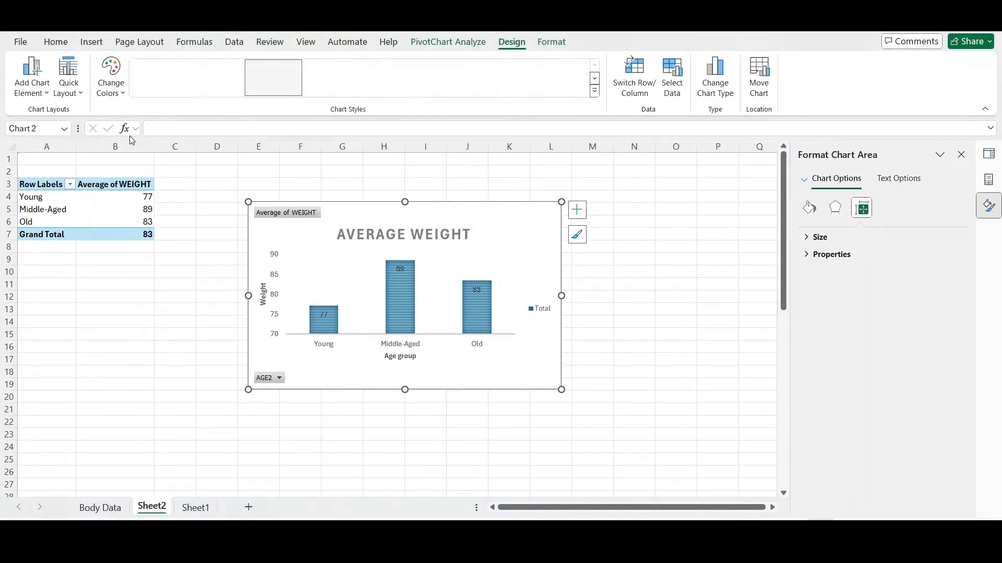
click(111, 86)
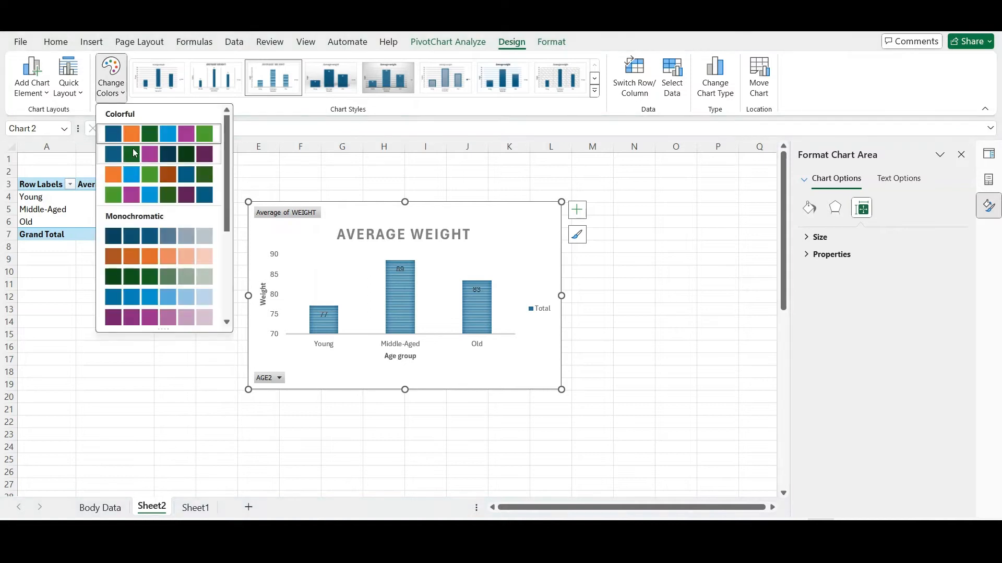
click(134, 153)
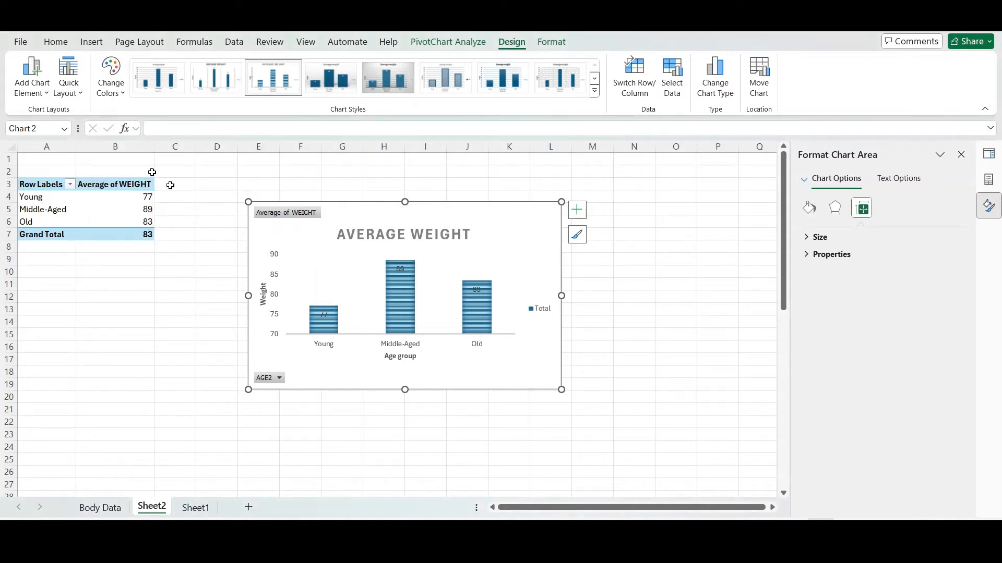
click(110, 79)
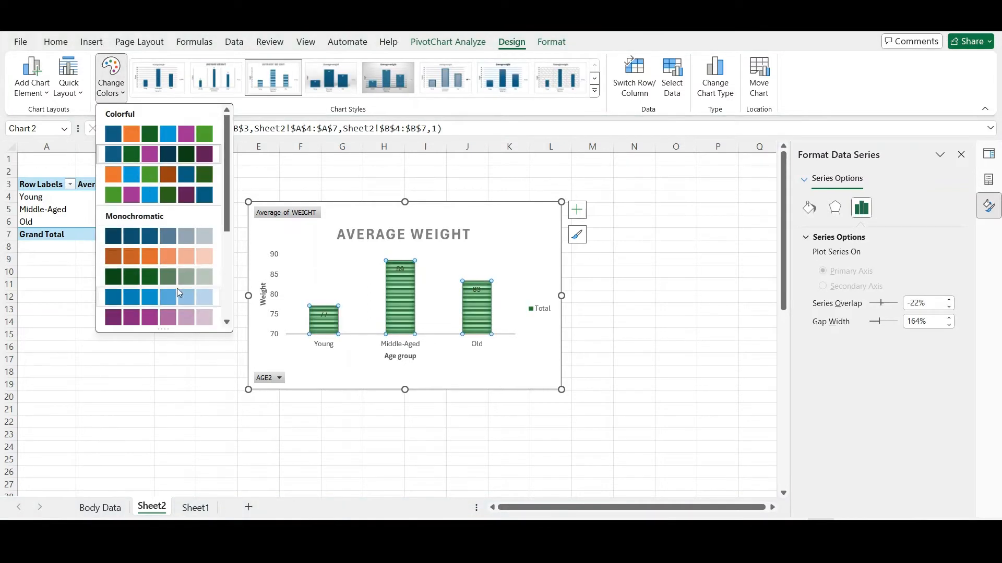
click(154, 158)
Step: Apply the chart style with solid columns and a hatched plot area to the PivotChart
click(211, 81)
click(167, 81)
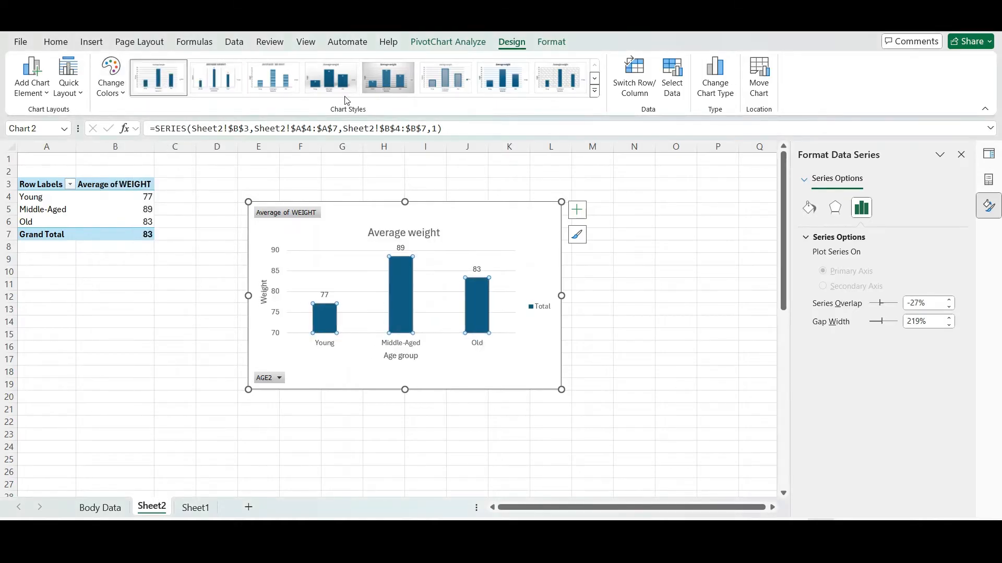
click(534, 80)
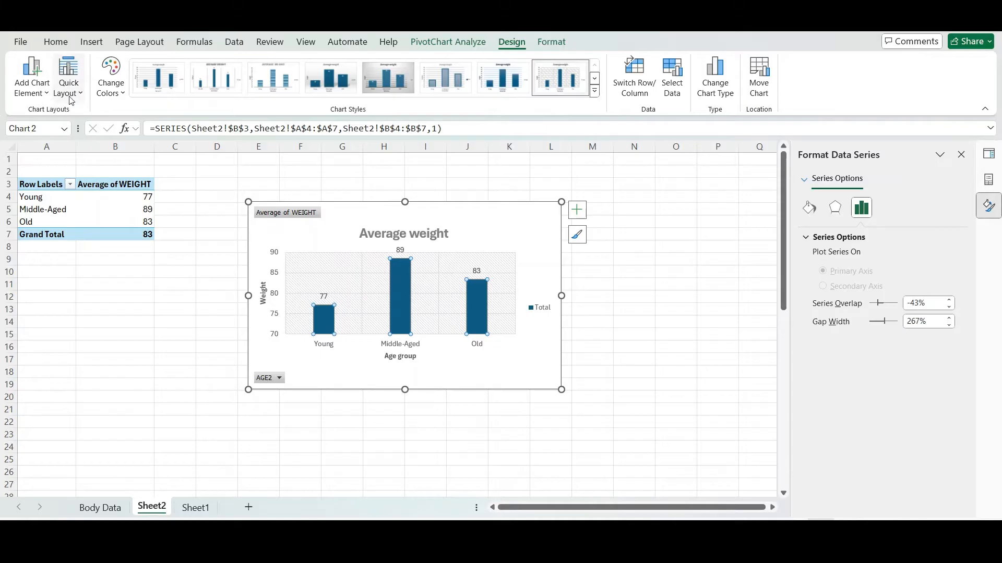
click(68, 83)
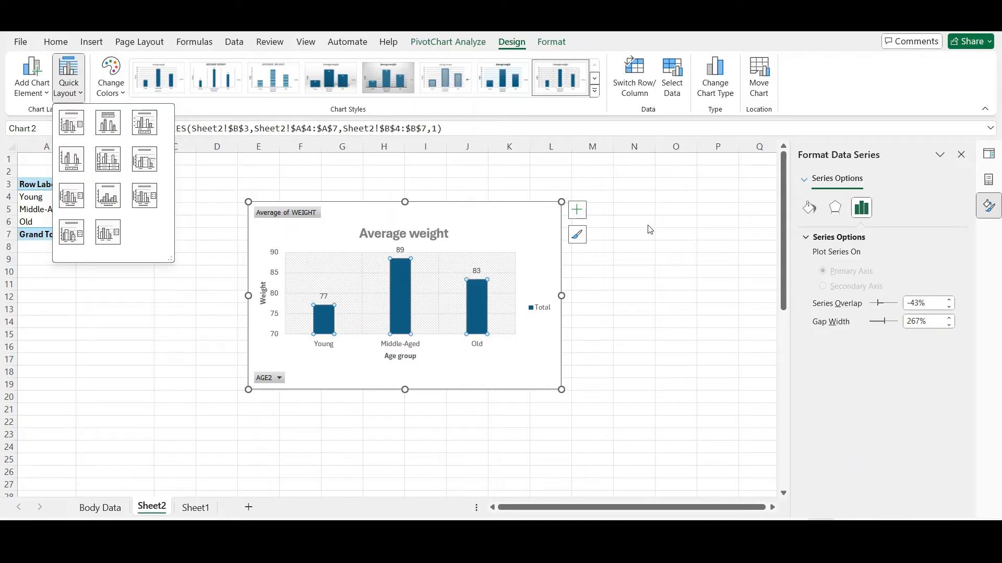
key(Escape)
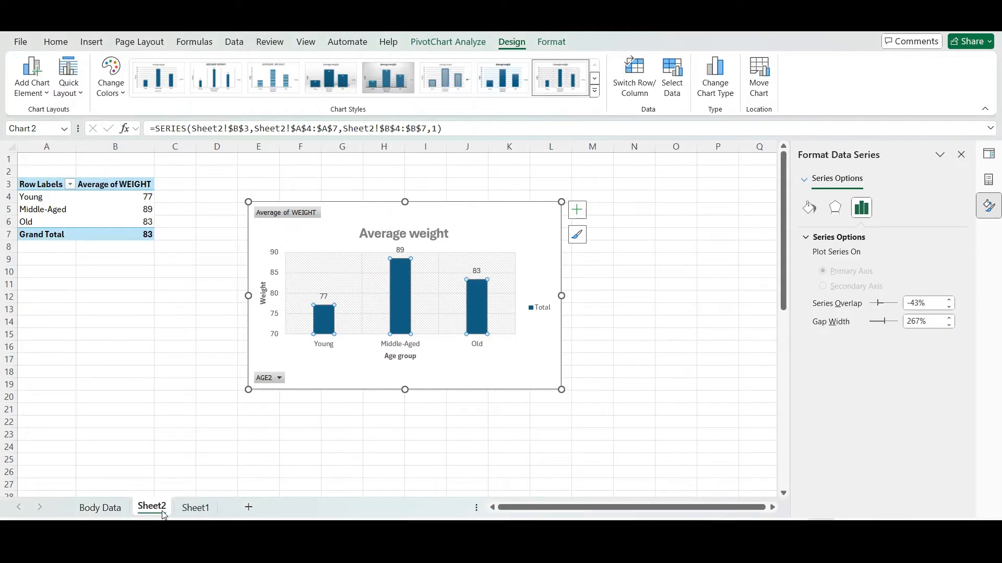
Step: Duplicate Sheet2 directly after the original, and consult task b on LDL and HDL levels in the PDF assignment
drag(163, 515, 191, 510)
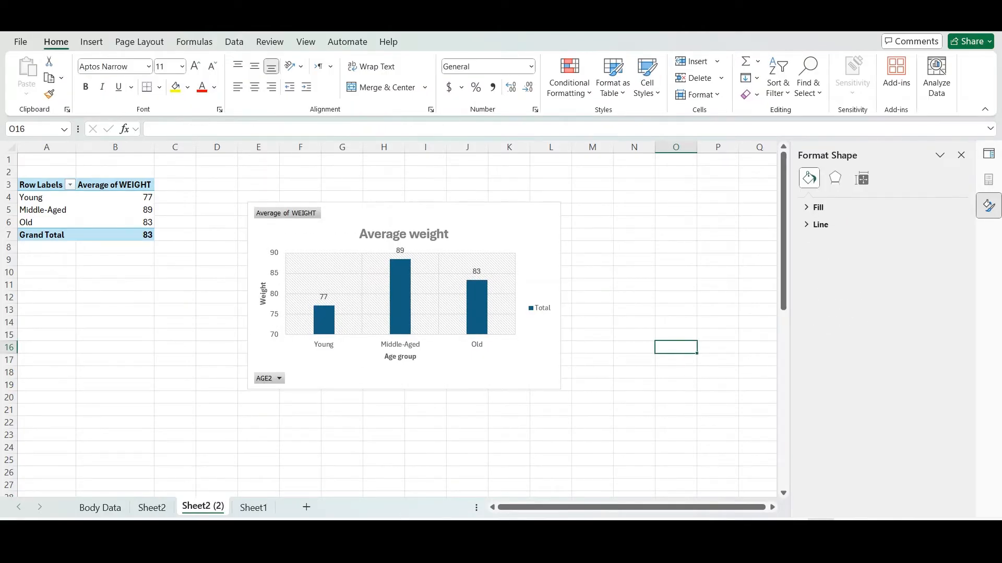
key(alt+Tab)
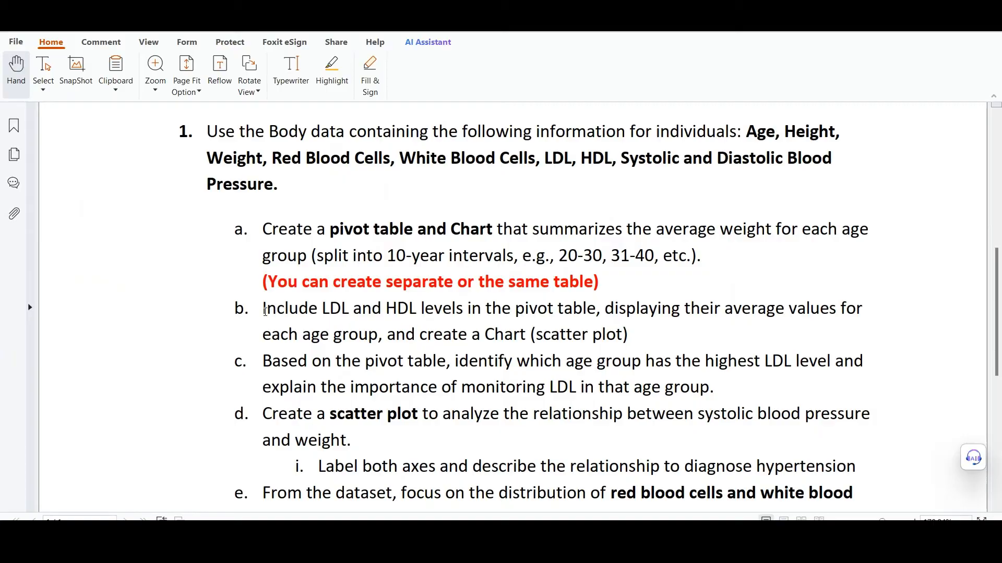
drag(265, 312, 416, 314)
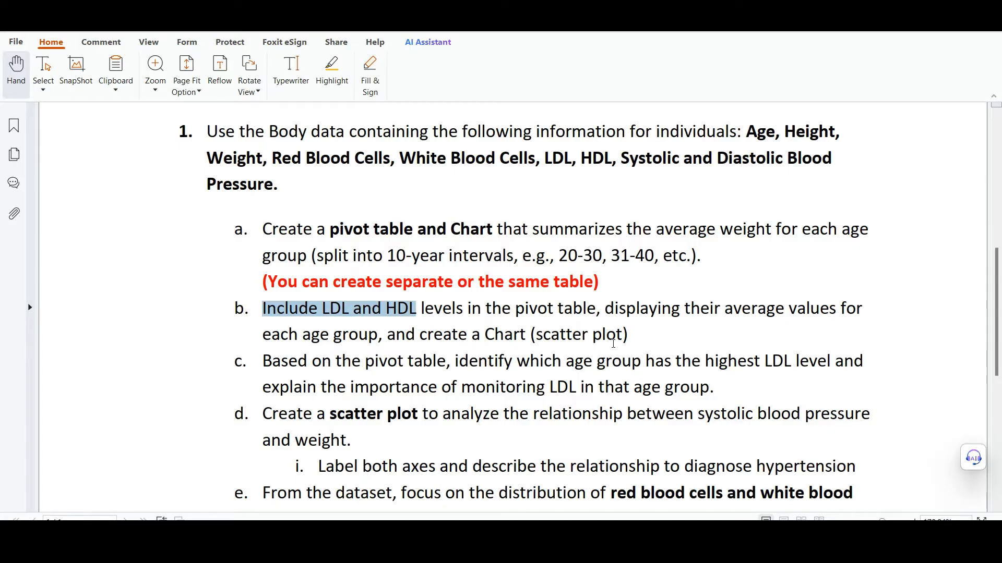
key(alt+Tab)
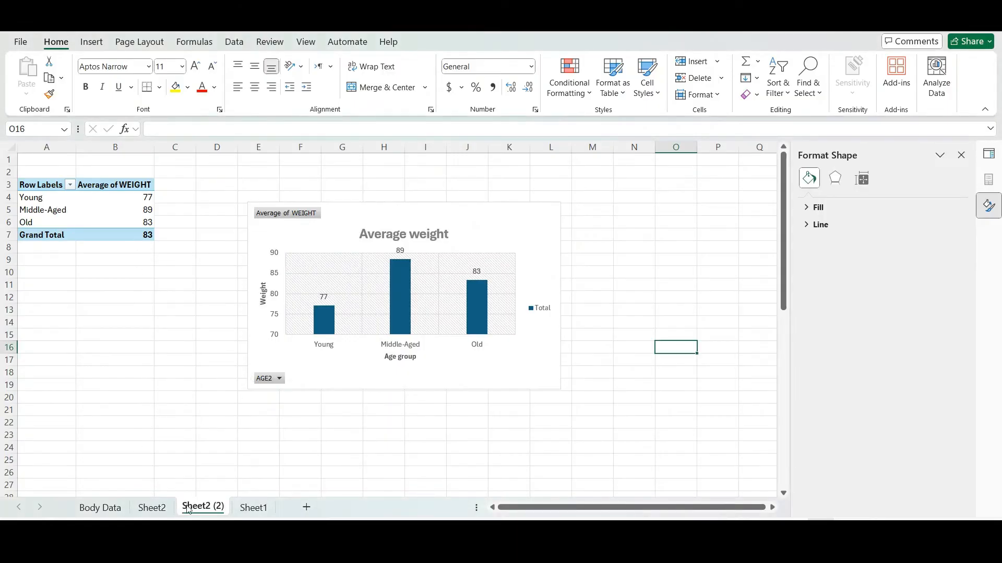
Step: Delete the average-weight PivotChart from the duplicated sheet
drag(367, 210, 398, 210)
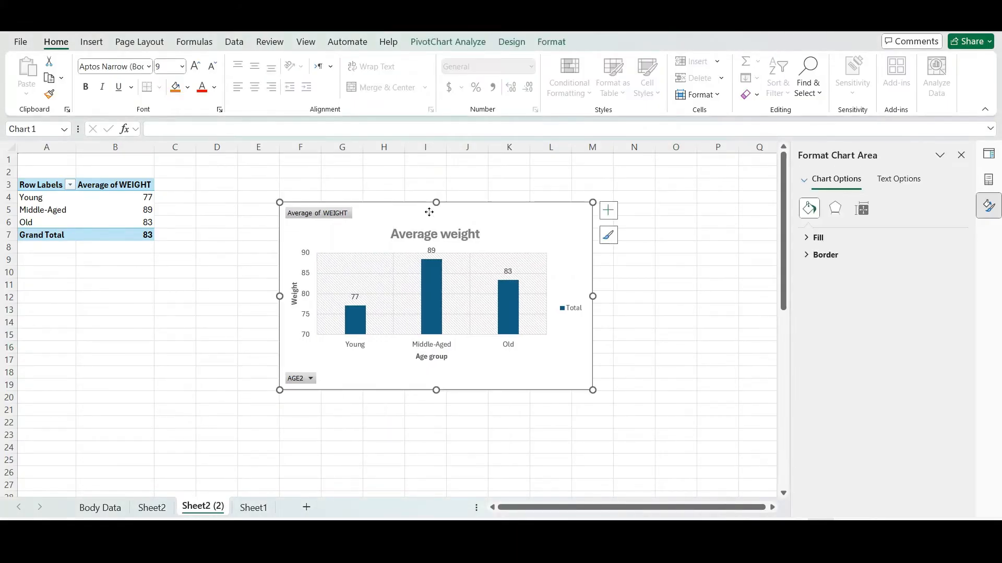
key(Delete)
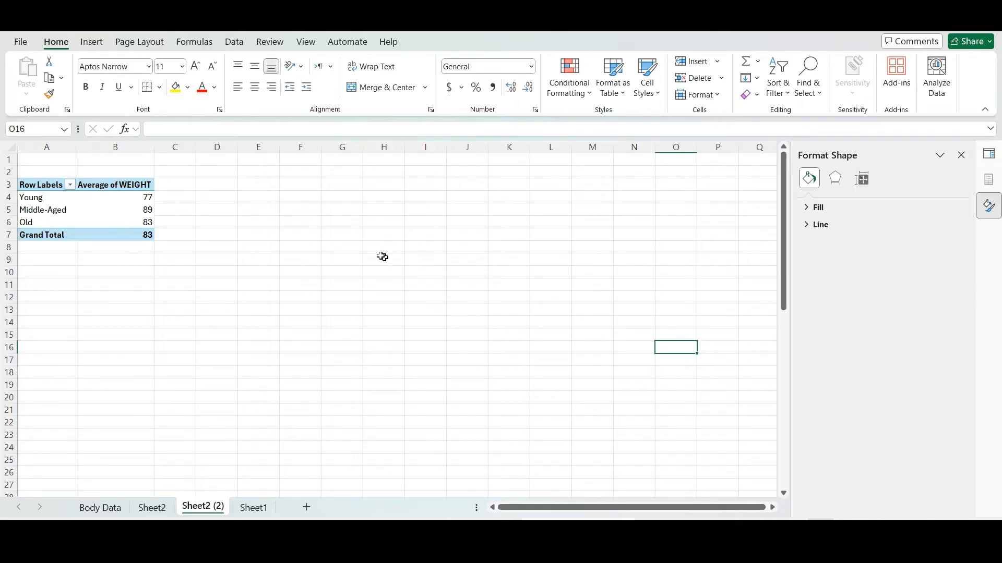
Step: Add the HDL and LDL fields to the duplicated sheet's PivotTable values and remove the WEIGHT field
click(59, 188)
click(989, 153)
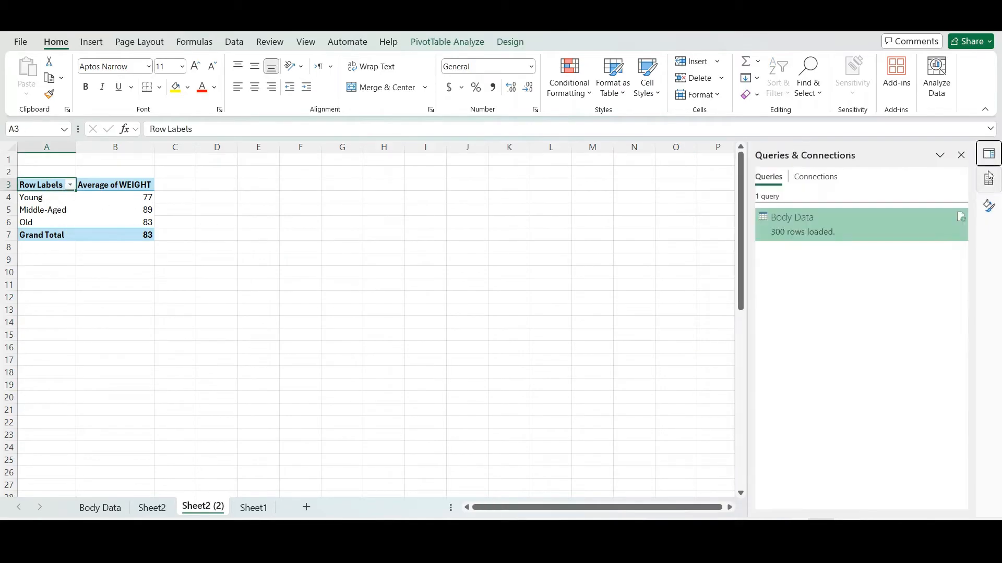
click(988, 179)
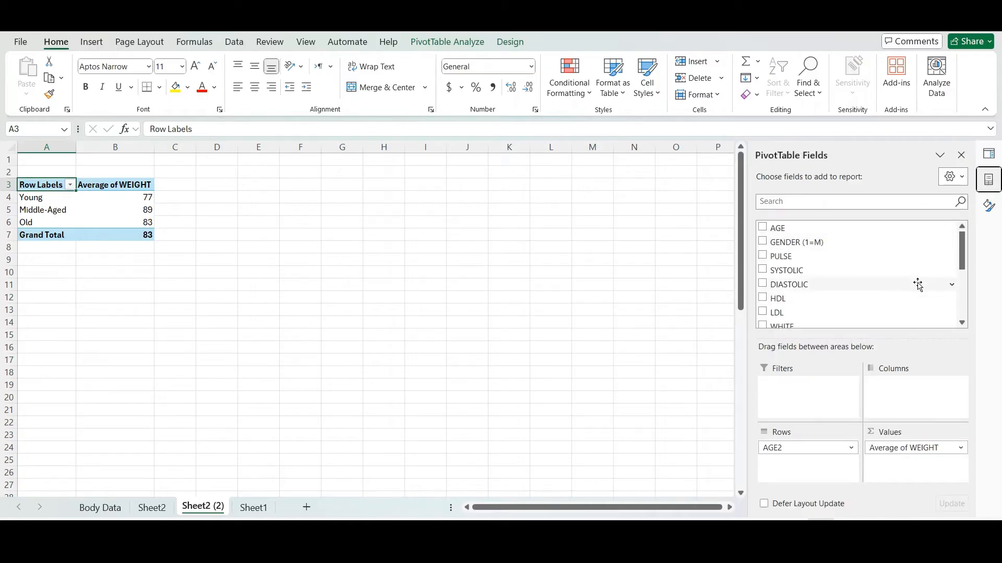
click(764, 299)
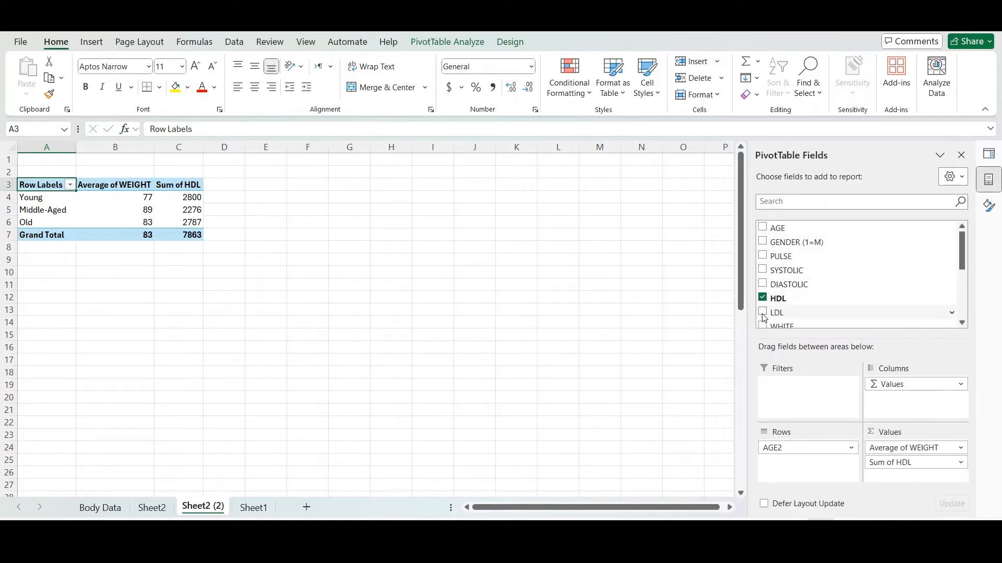
click(763, 313)
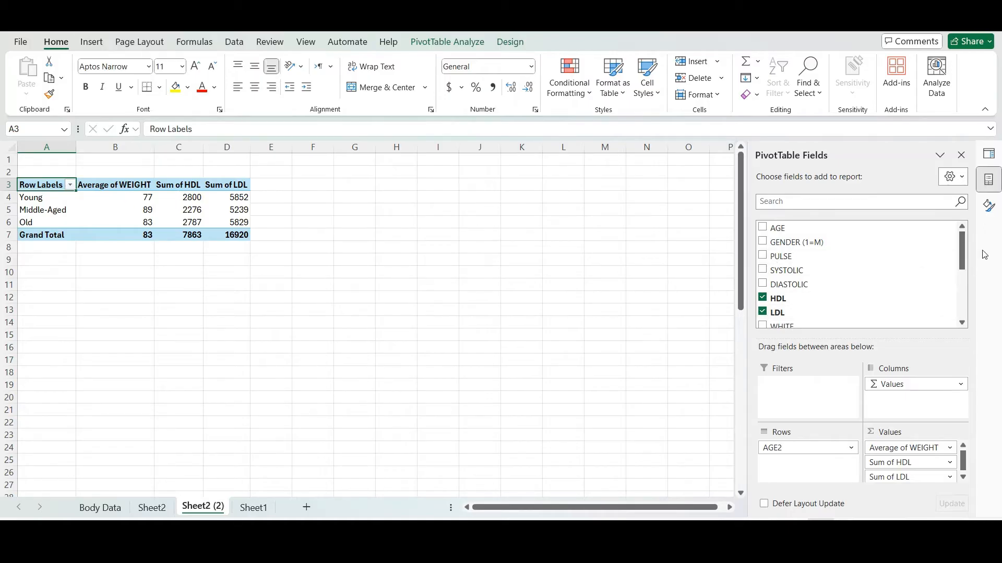
drag(967, 259, 967, 287)
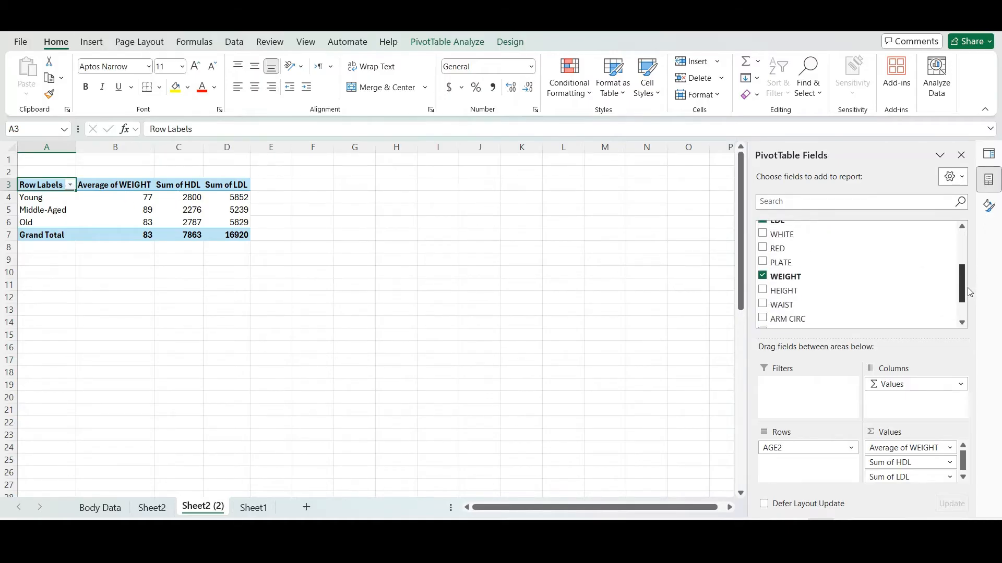
click(763, 271)
click(97, 187)
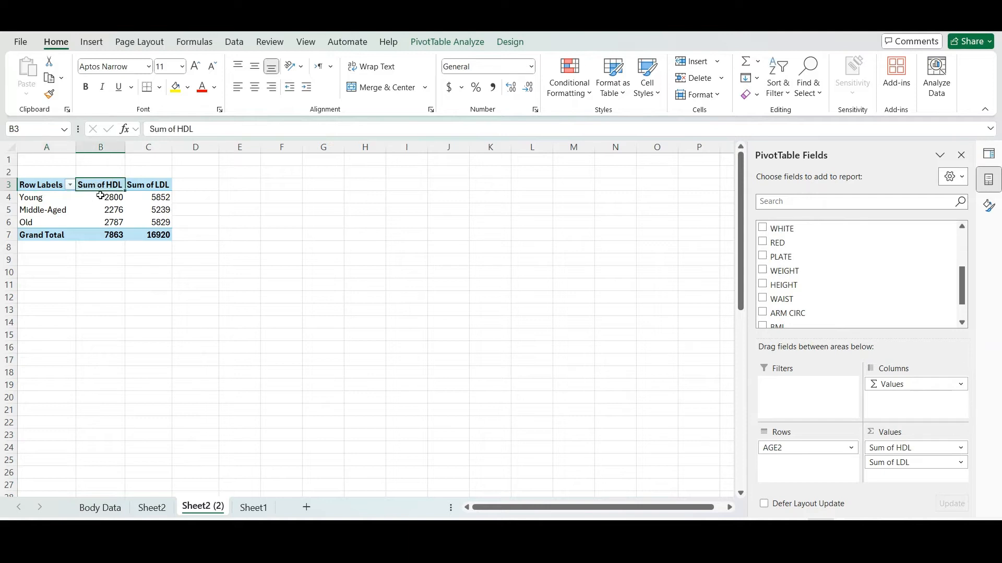
click(147, 185)
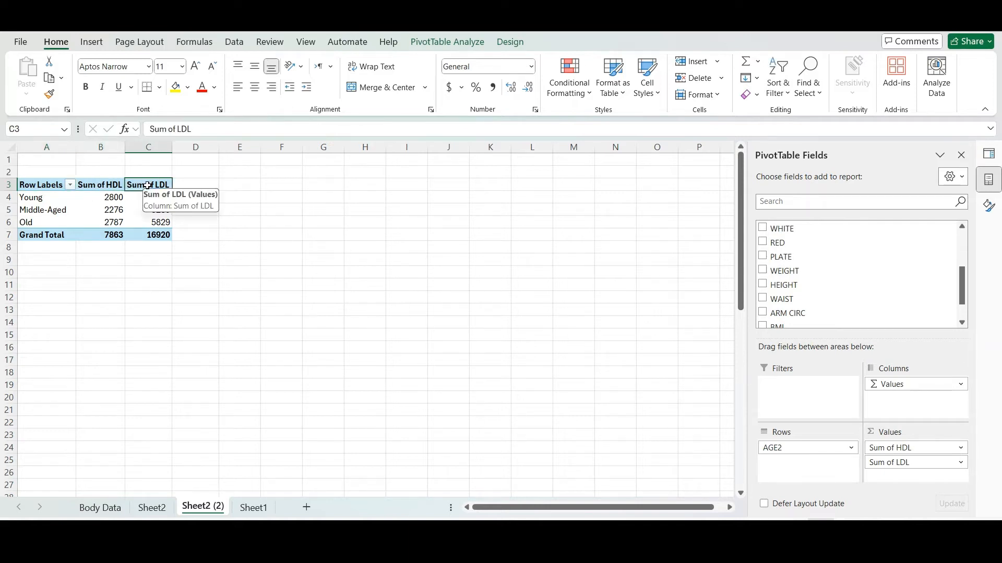
Step: Summarize both the HDL and LDL value fields of the PivotTable by Average
click(961, 448)
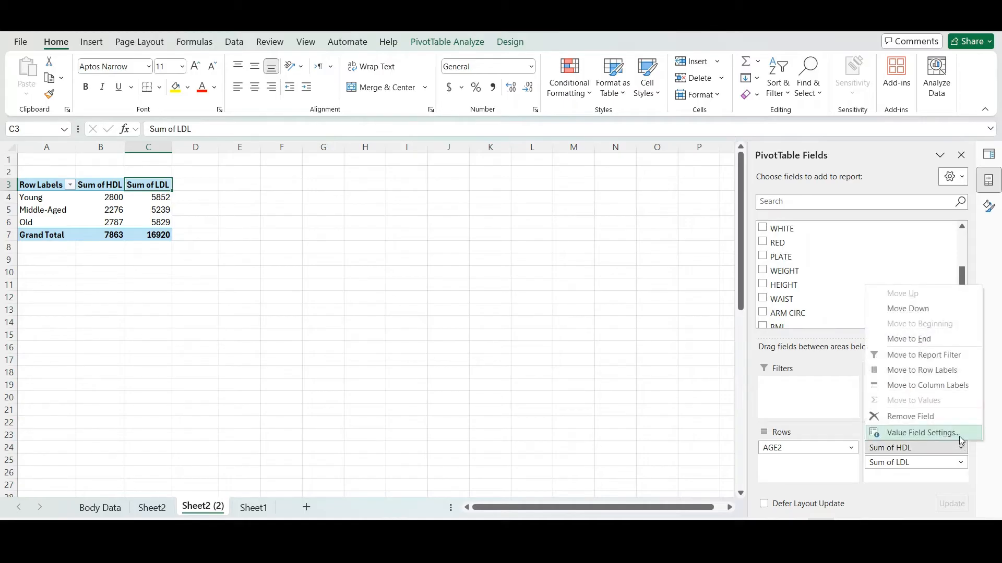
click(961, 440)
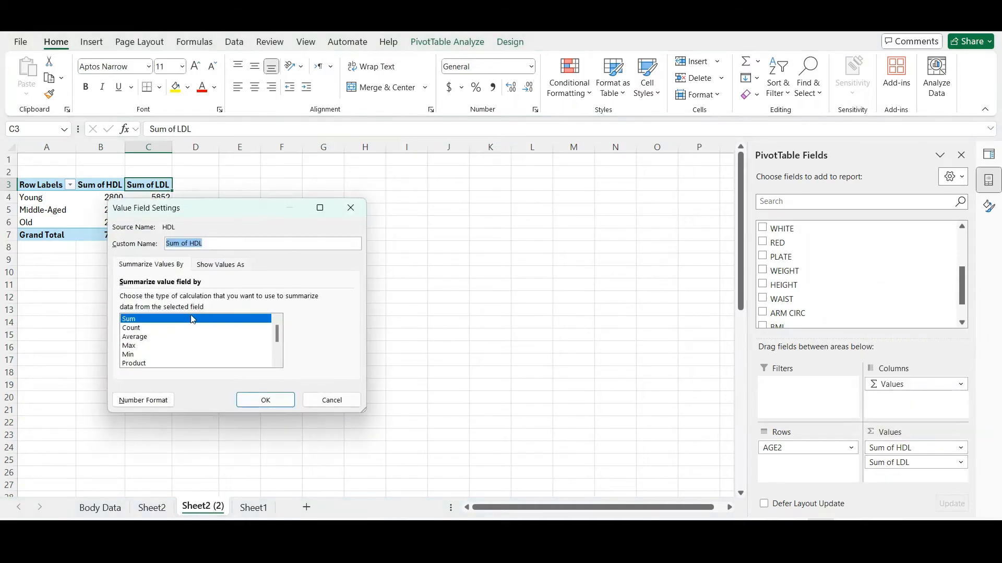
click(143, 339)
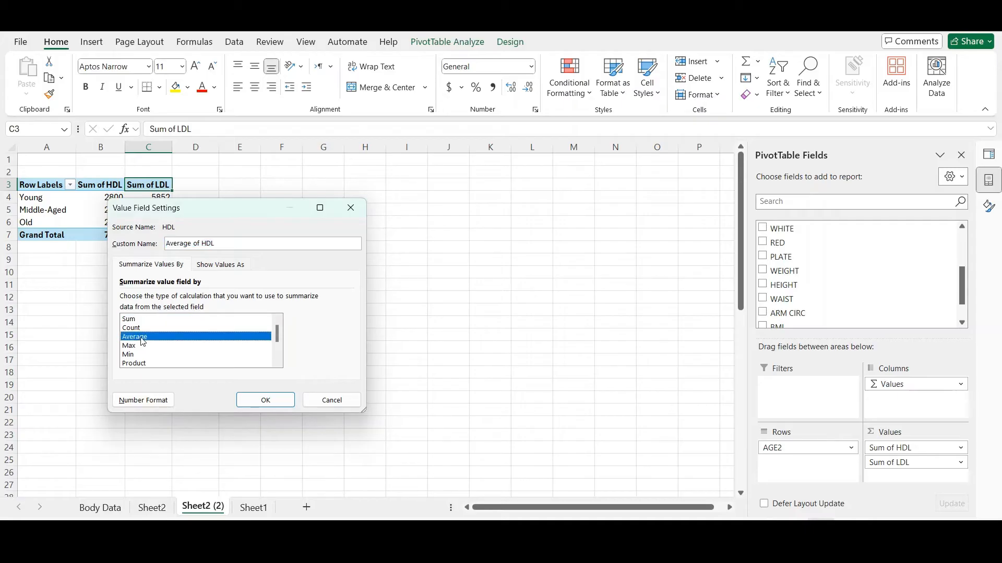
click(265, 400)
click(961, 463)
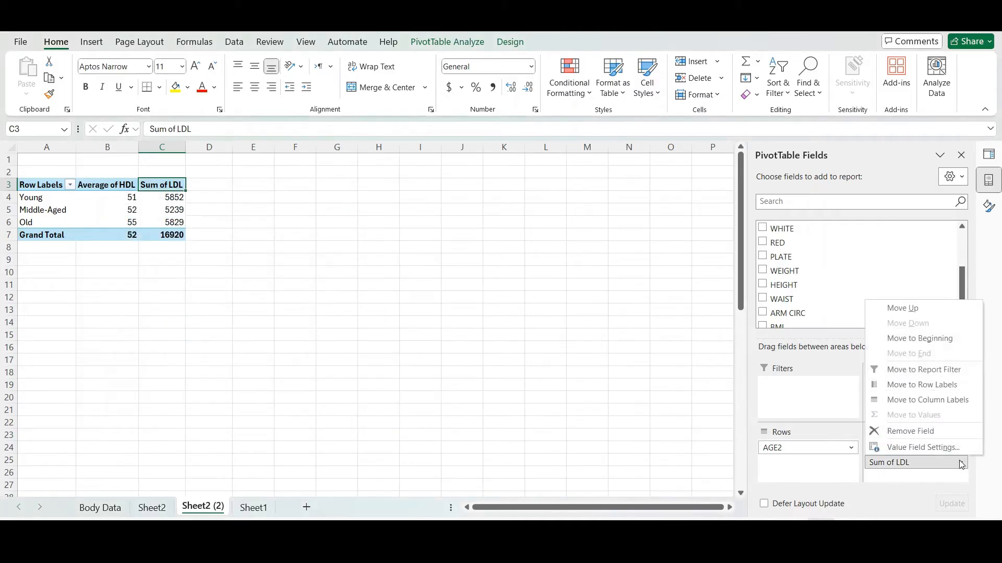
click(922, 447)
click(135, 337)
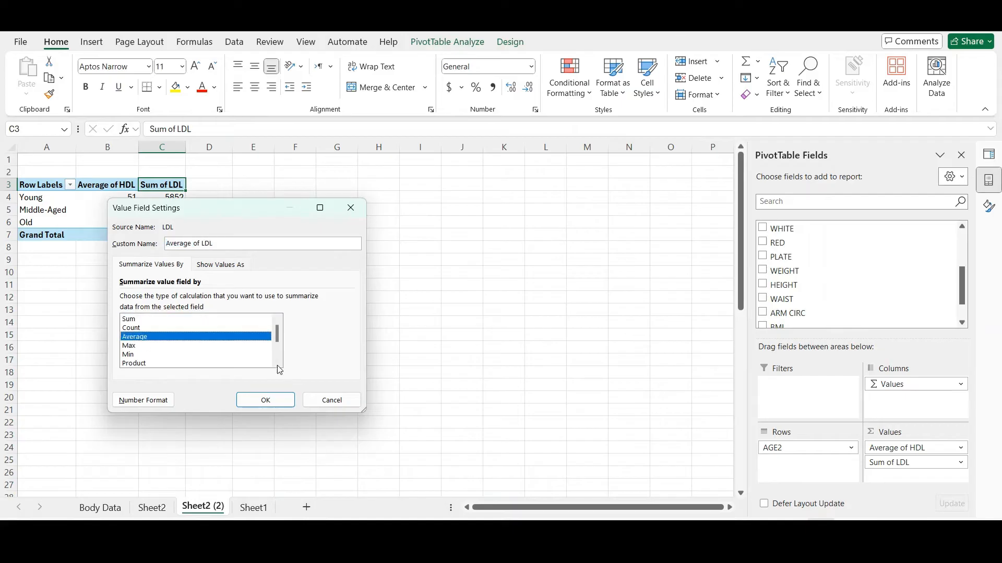
click(265, 401)
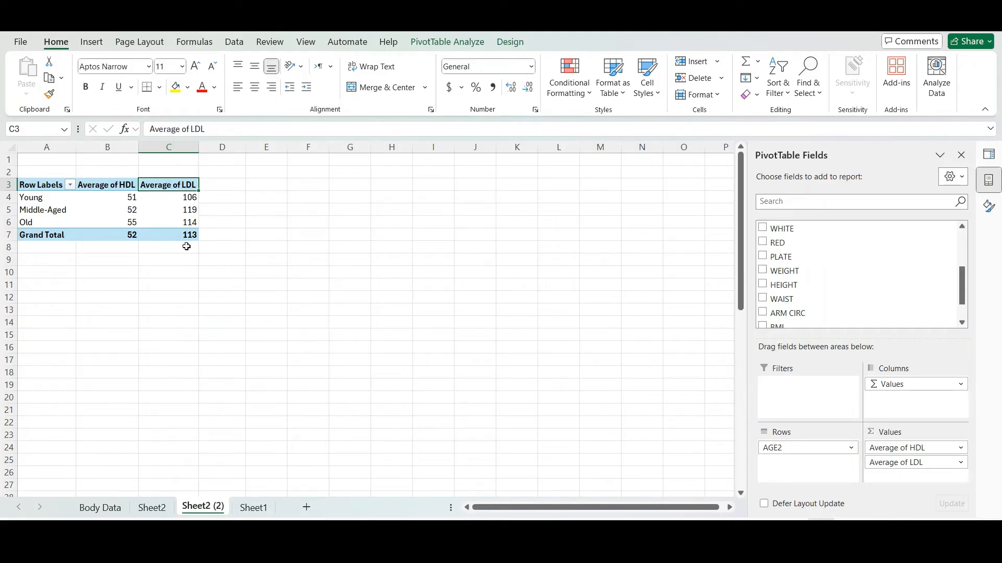
Step: Insert a clustered column PivotChart of average HDL and LDL per age group and place it around columns G to M, beside the PivotTable
click(97, 42)
click(513, 86)
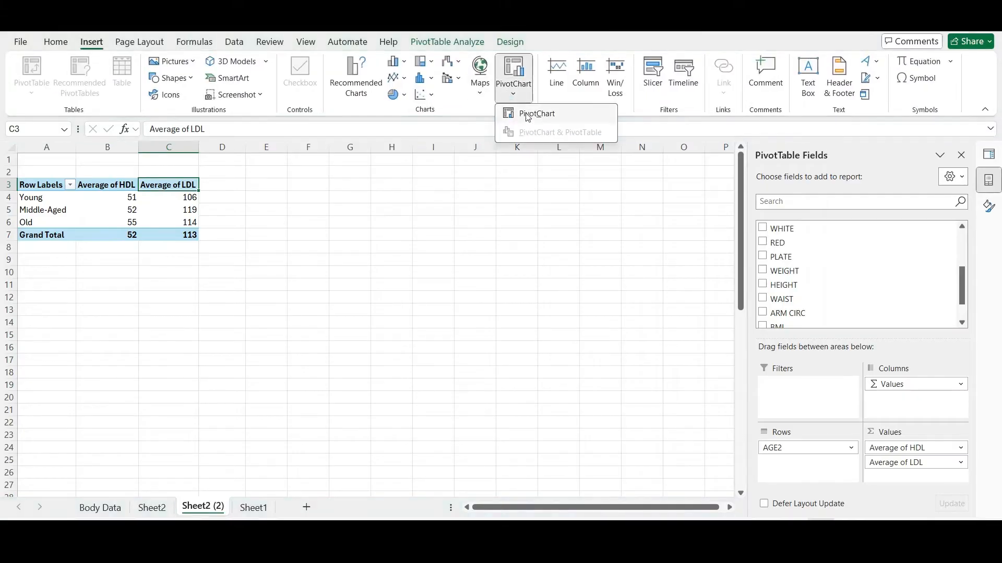
click(528, 114)
click(631, 447)
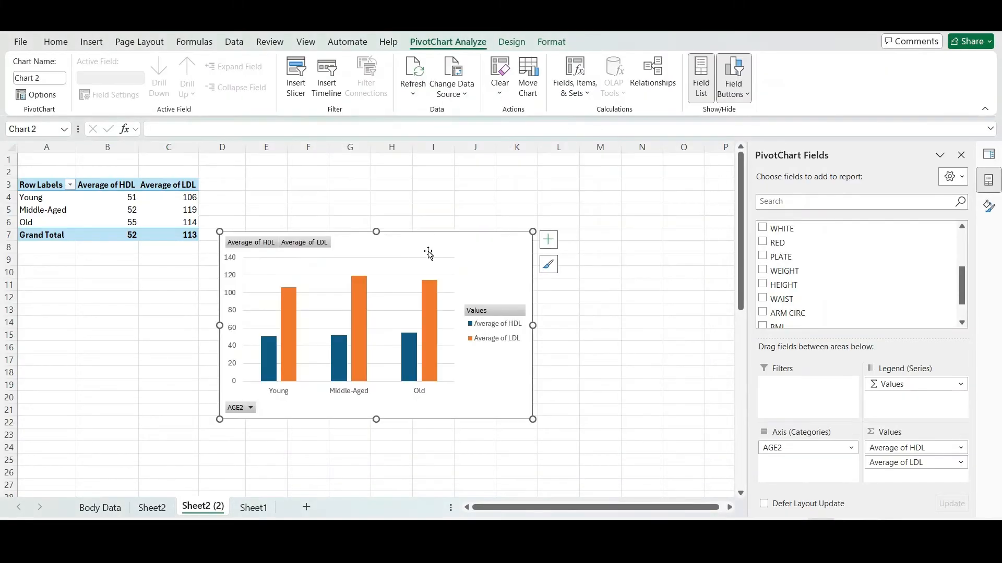
drag(428, 253, 536, 208)
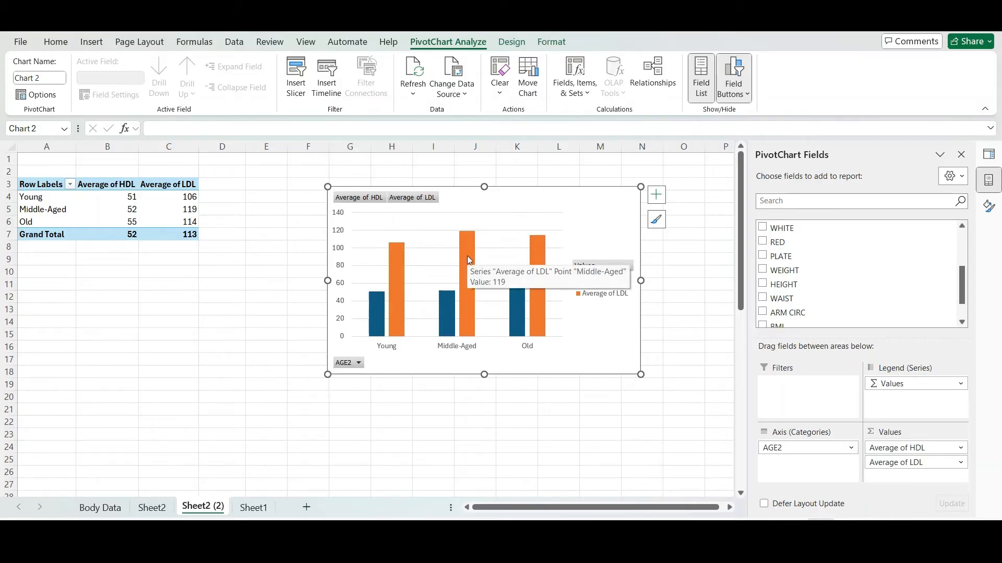
Step: Add data labels to the columns of the HDL and LDL PivotChart
click(655, 195)
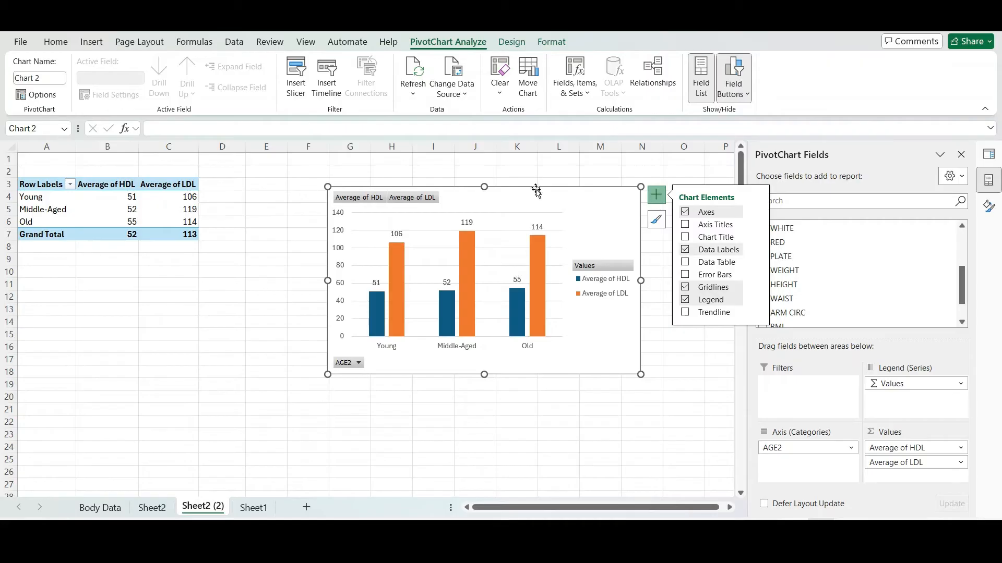
Step: Reposition the HDL and LDL PivotChart over columns G to M, beside the PivotTable
drag(534, 189, 513, 197)
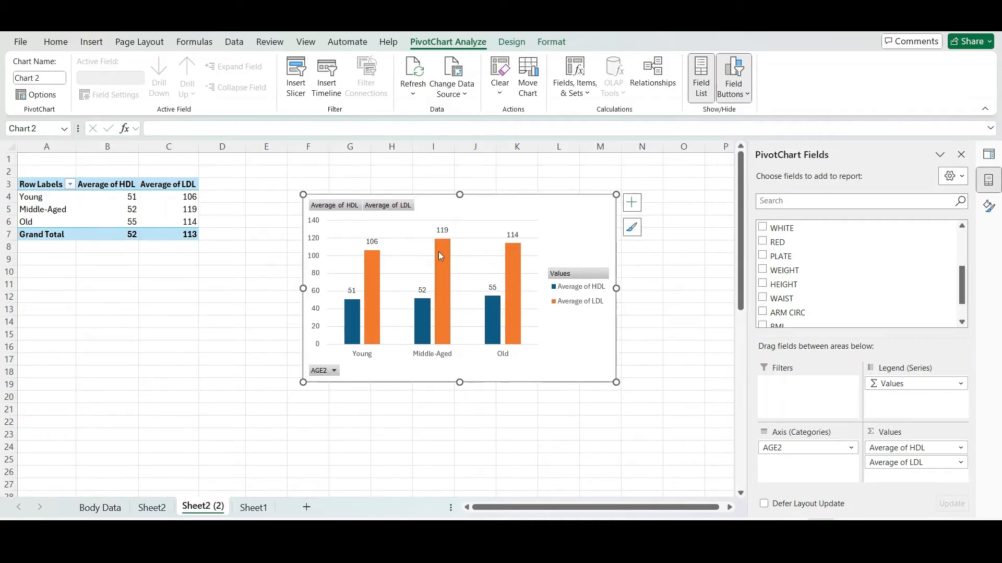
mouse_move(444, 281)
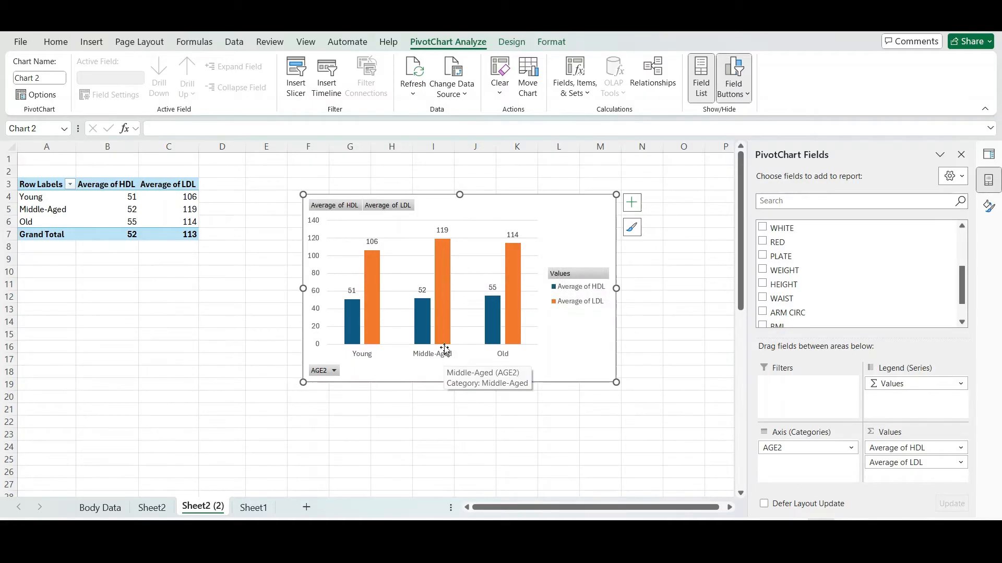
drag(499, 206, 521, 204)
key(alt+Tab)
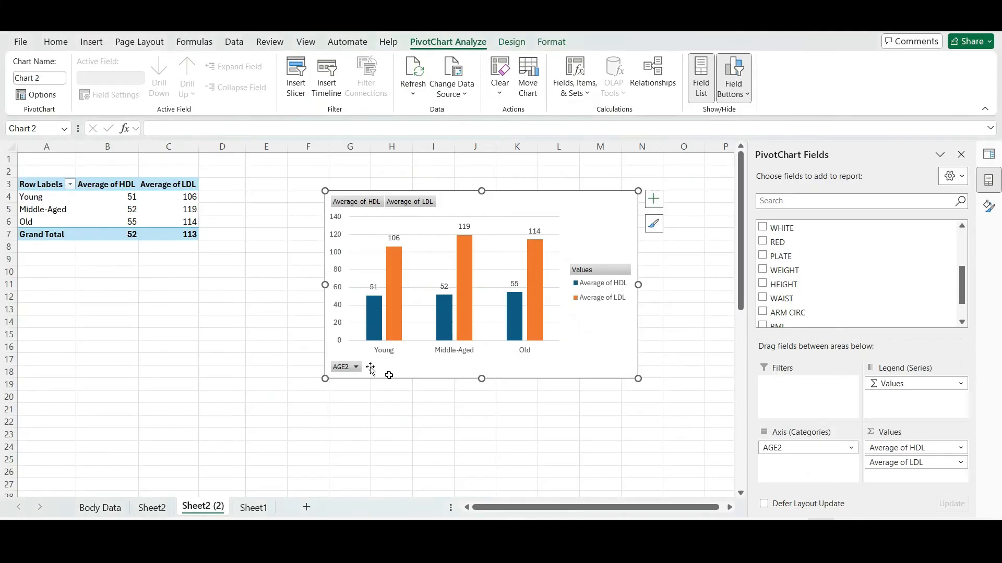
Step: Try to insert a scatter chart with straight lines and markers directly from the HDL and LDL PivotTable data
click(91, 42)
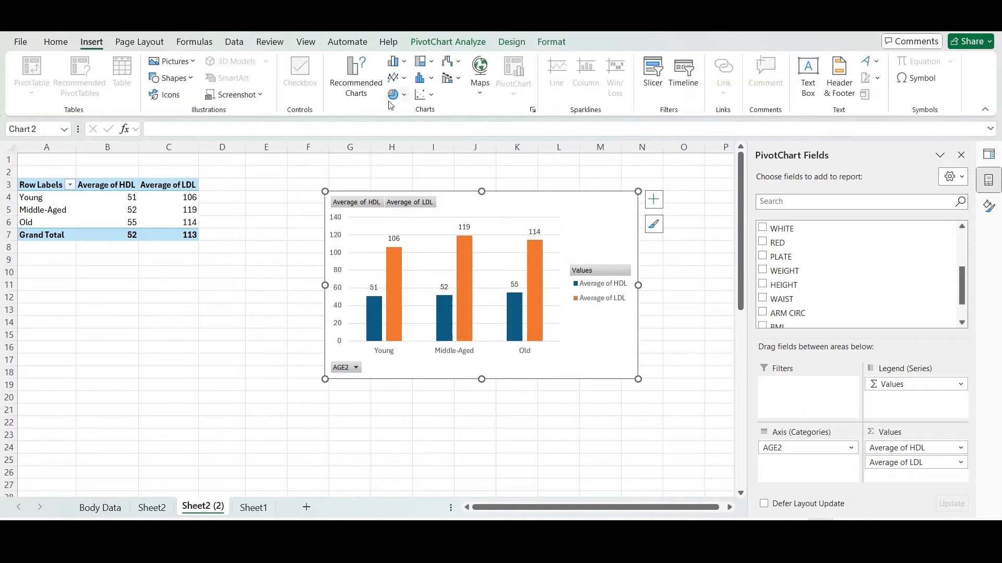
click(431, 95)
click(437, 177)
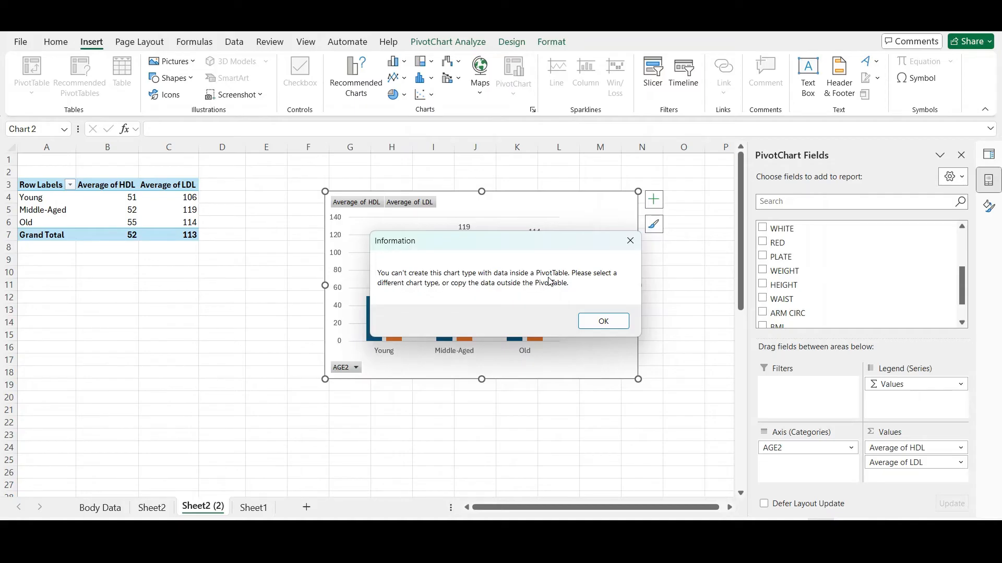
click(630, 240)
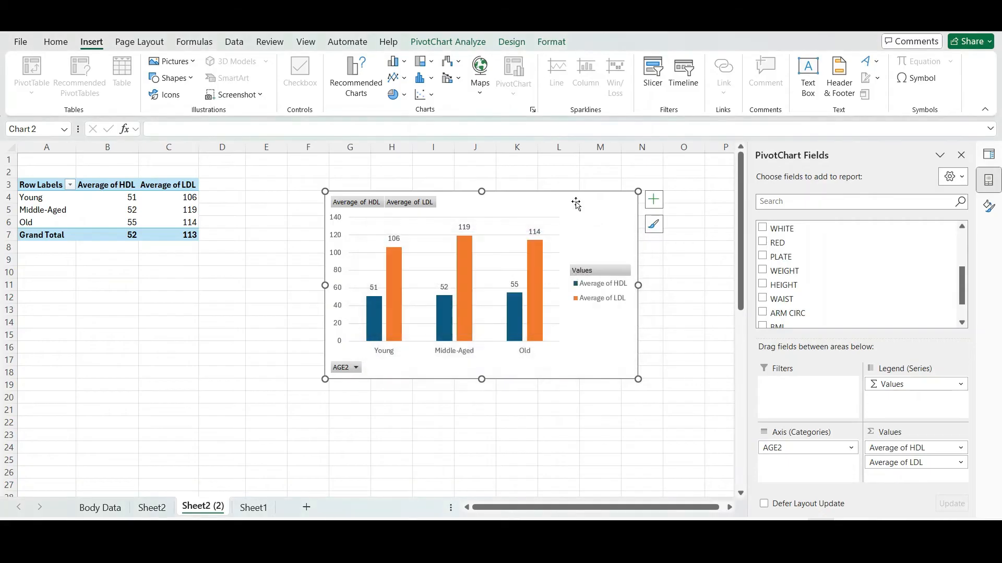
Step: Move the PivotChart to columns H to O and paste a values-only copy of the PivotTable A3:C7 at cell B11
drag(577, 202, 635, 193)
drag(42, 185, 178, 234)
right_click(153, 207)
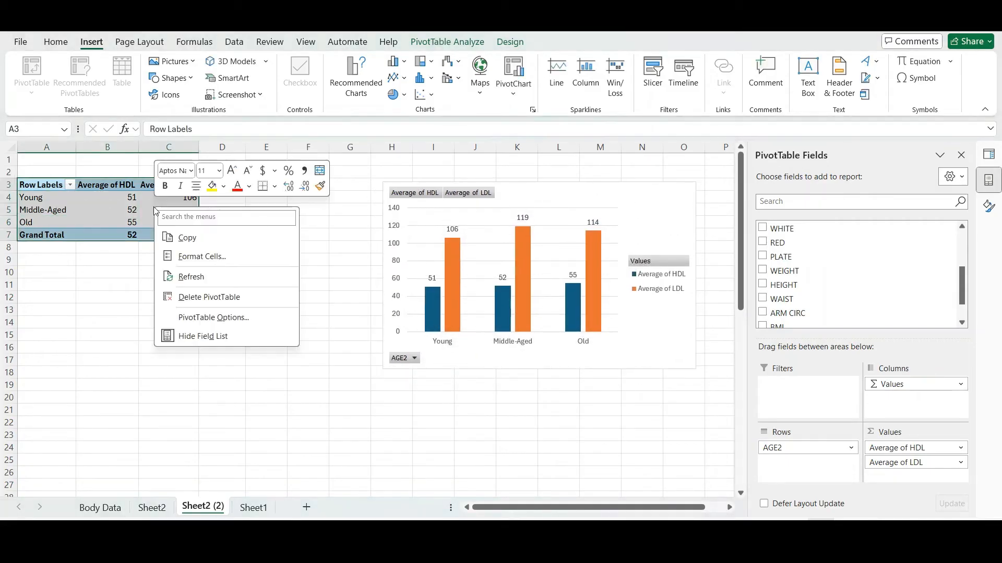
click(184, 235)
click(113, 287)
right_click(112, 288)
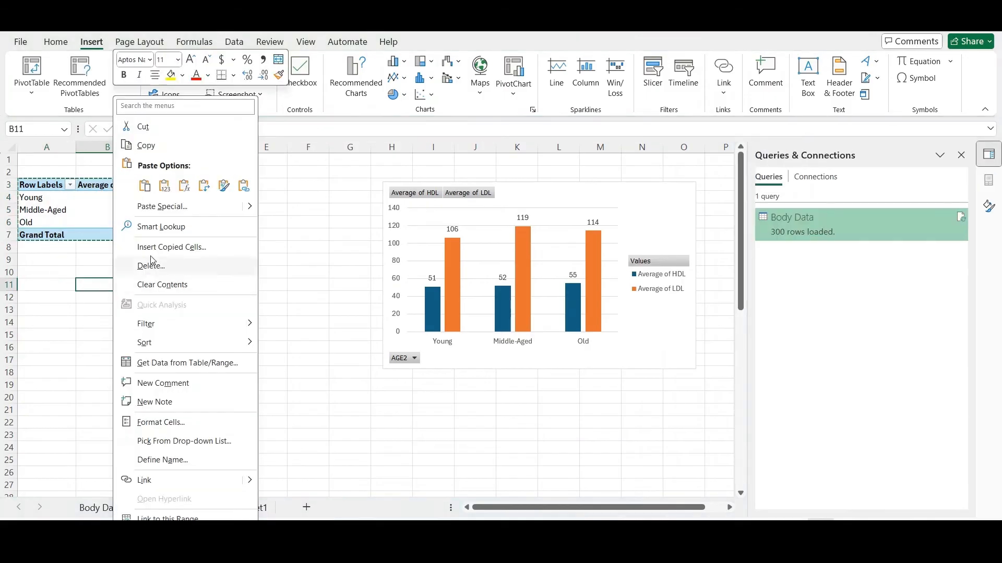
click(156, 184)
Step: Clear the Grand Total row B15:D15 of the pasted table
drag(105, 335, 221, 337)
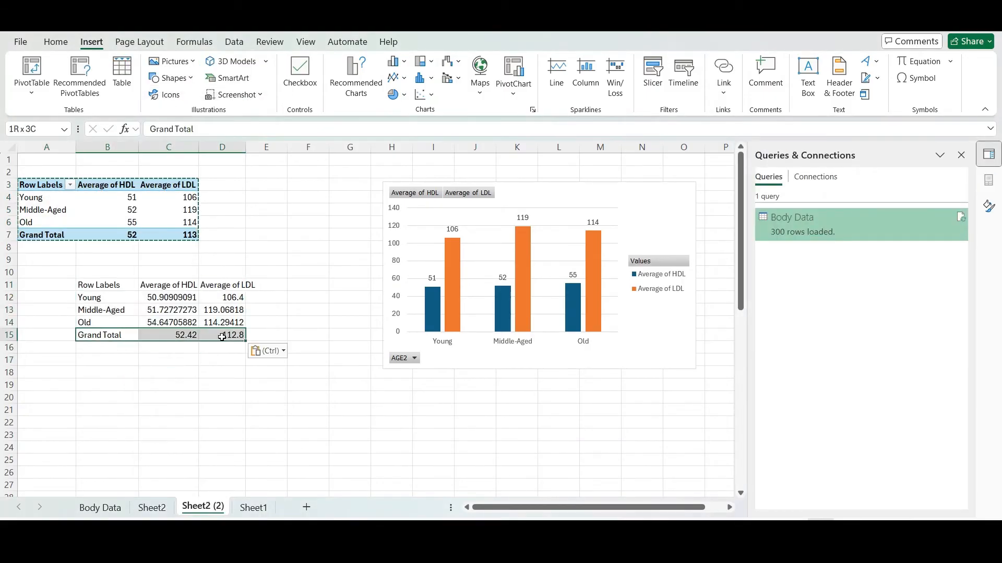
key(Delete)
click(207, 373)
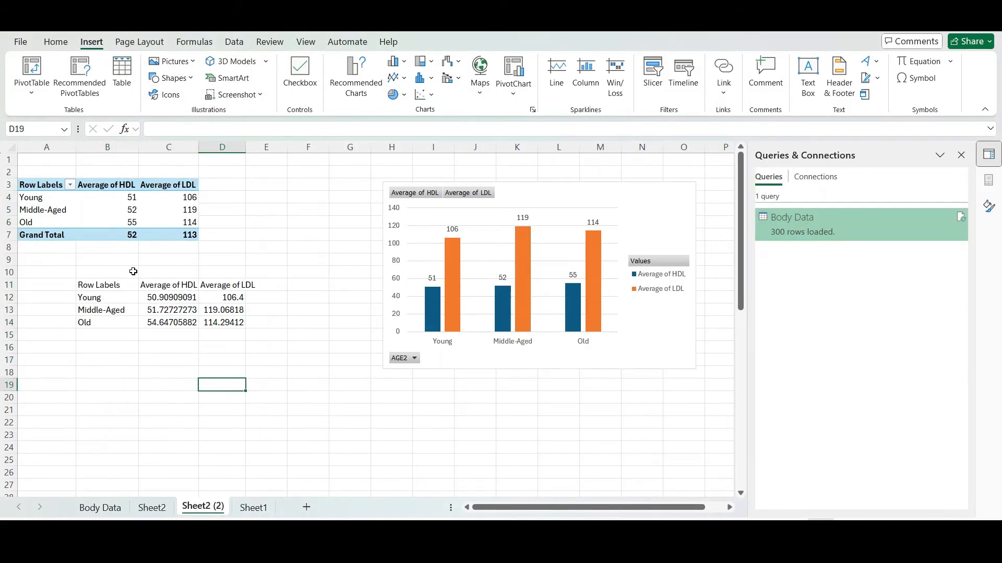
Step: Rename the Row Labels header in cell B11 of the pasted table as "Age groups"
click(115, 285)
triple_click(121, 286)
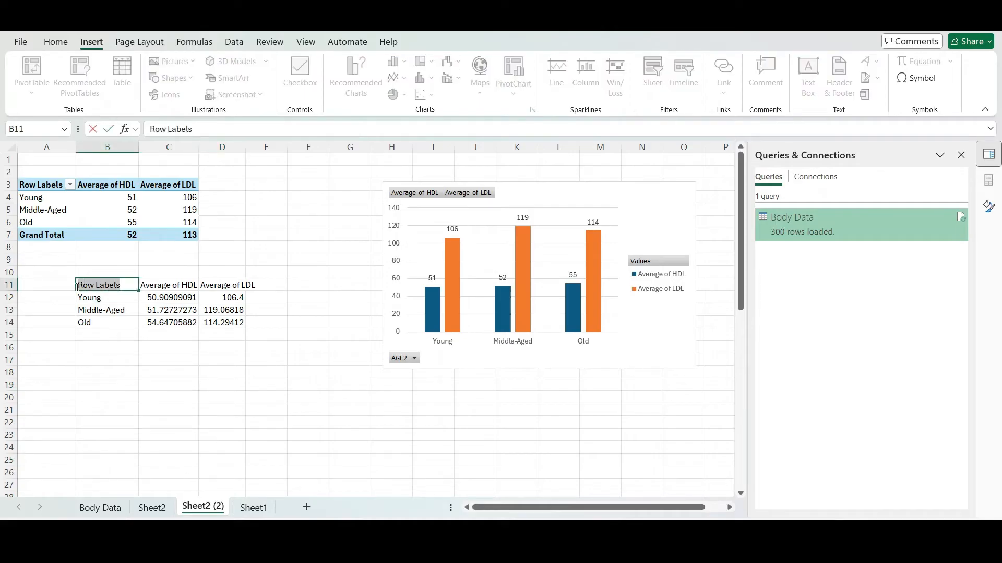
text(Age)
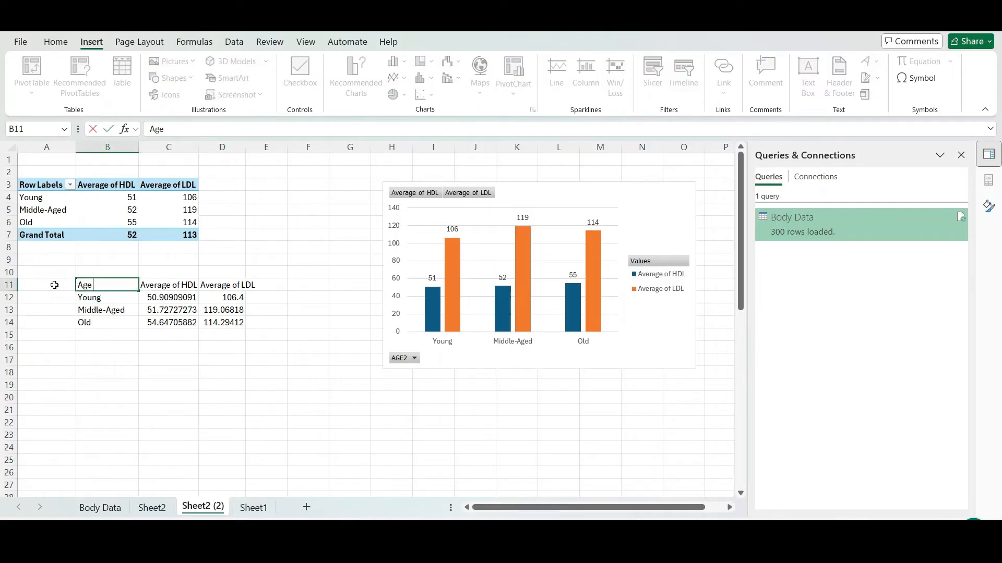
text( groups)
click(167, 372)
click(193, 287)
click(237, 288)
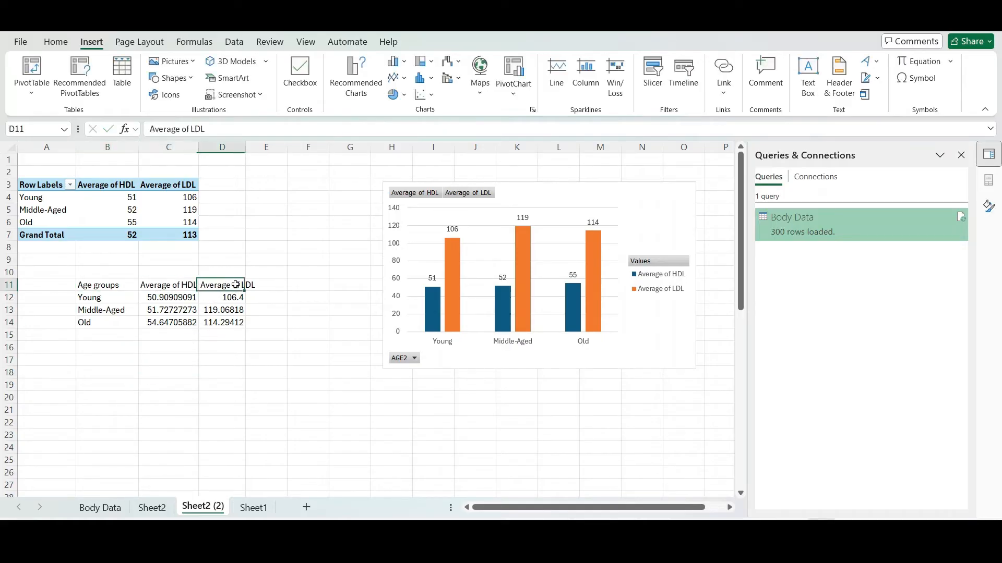
Step: Insert a scatter chart with smooth lines and markers from B11:D14, place it just below the copied table, and add data labels
drag(107, 286, 231, 324)
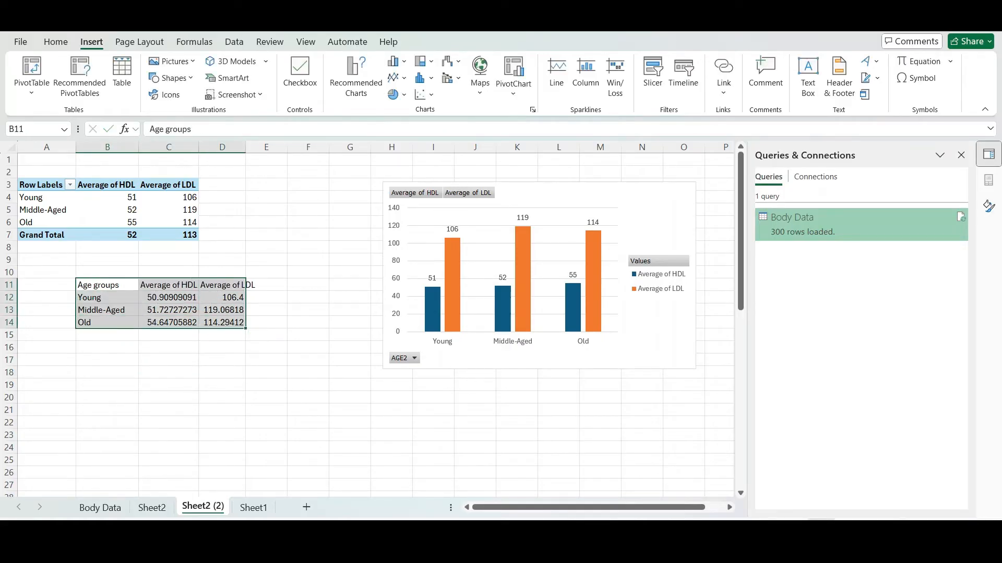
click(423, 94)
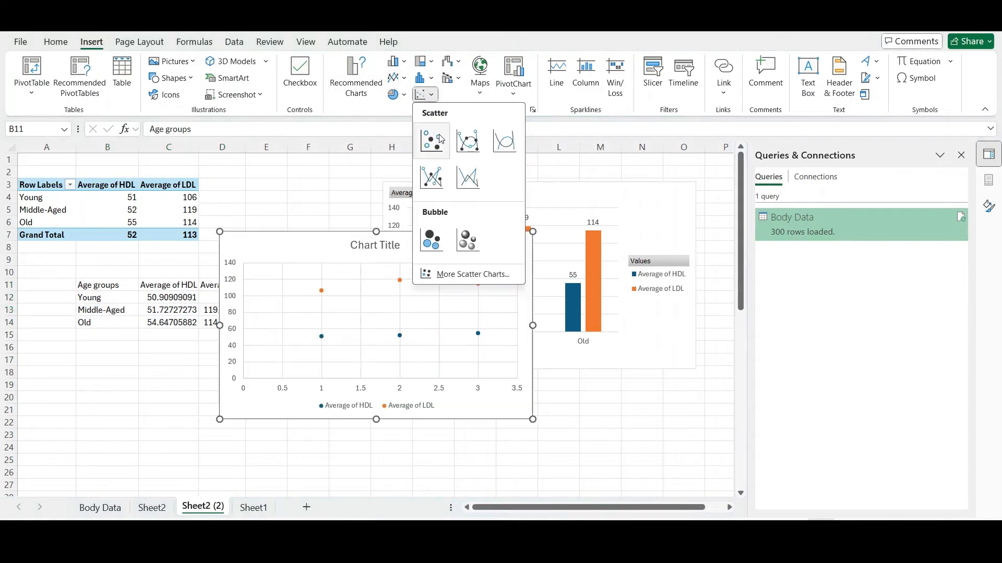
click(470, 145)
drag(328, 246, 339, 308)
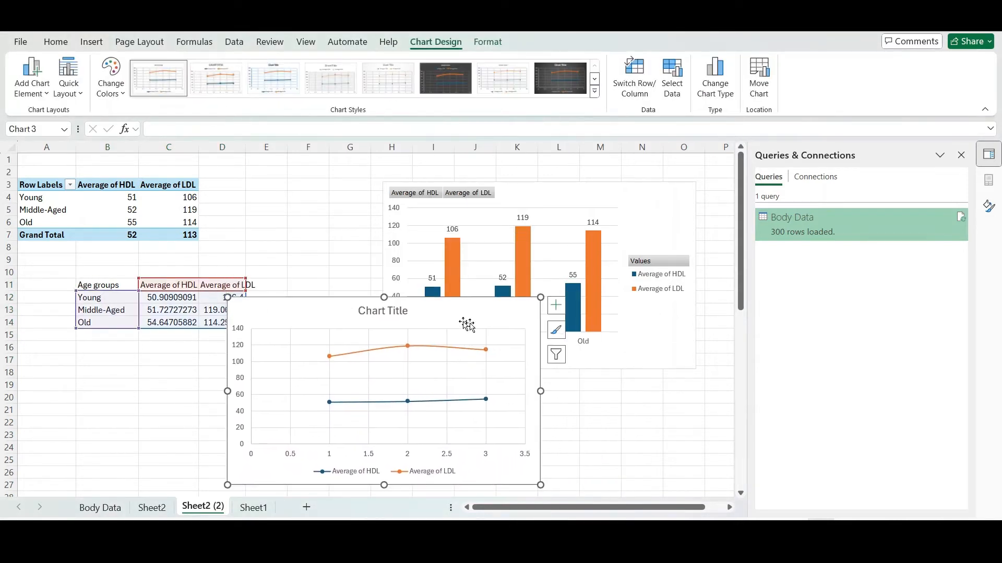
click(551, 310)
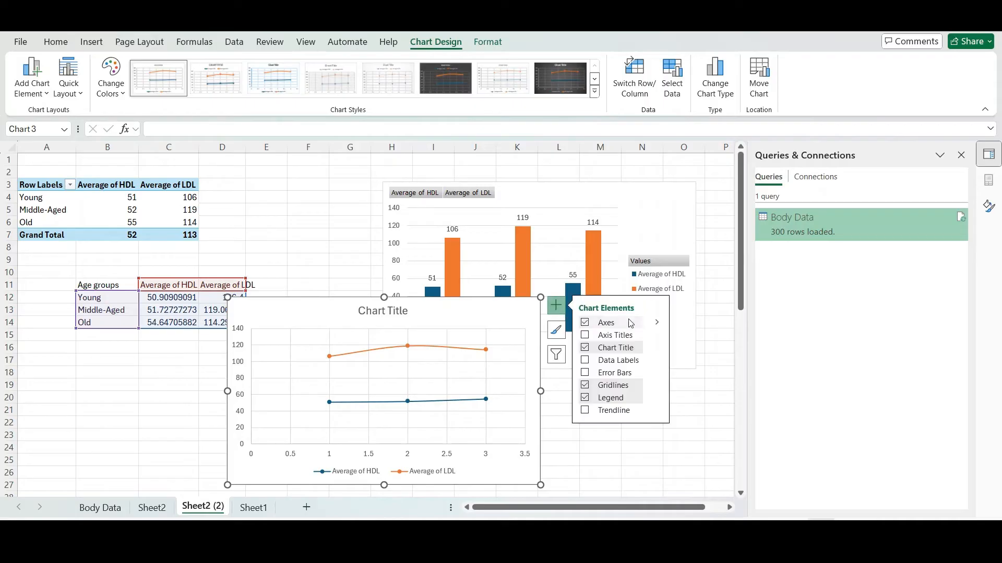
click(585, 360)
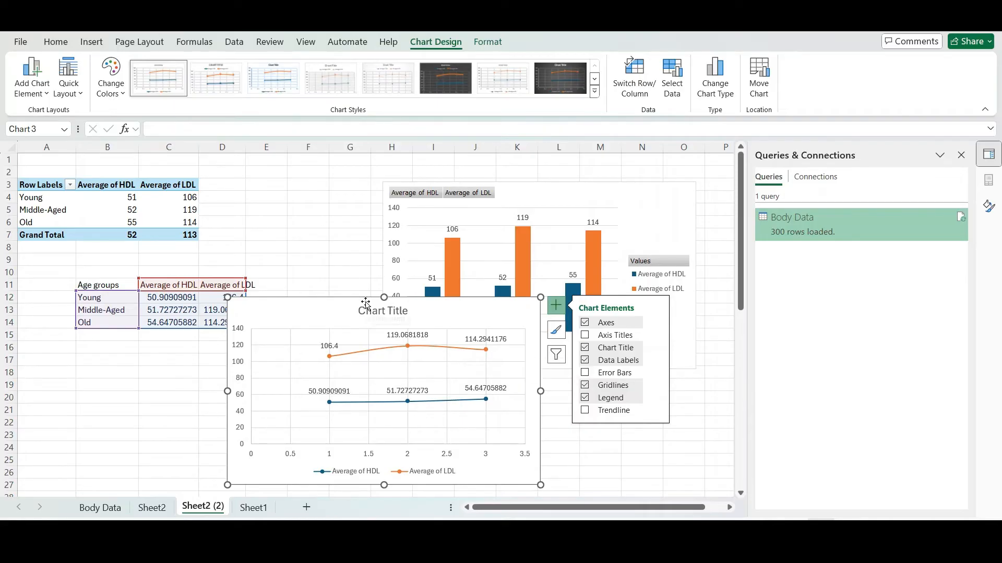
Step: Delete the HDL and LDL scatter chart from the sheet
click(988, 206)
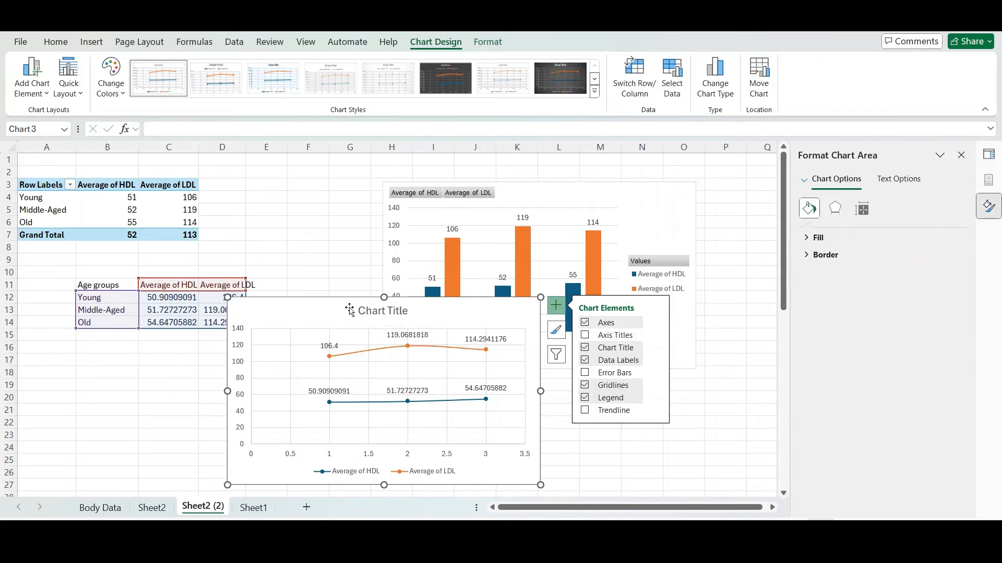
key(Delete)
Step: Switch to the assignment PDF and read tasks c and d on the highest LDL level and the systolic pressure scatter plot
click(580, 545)
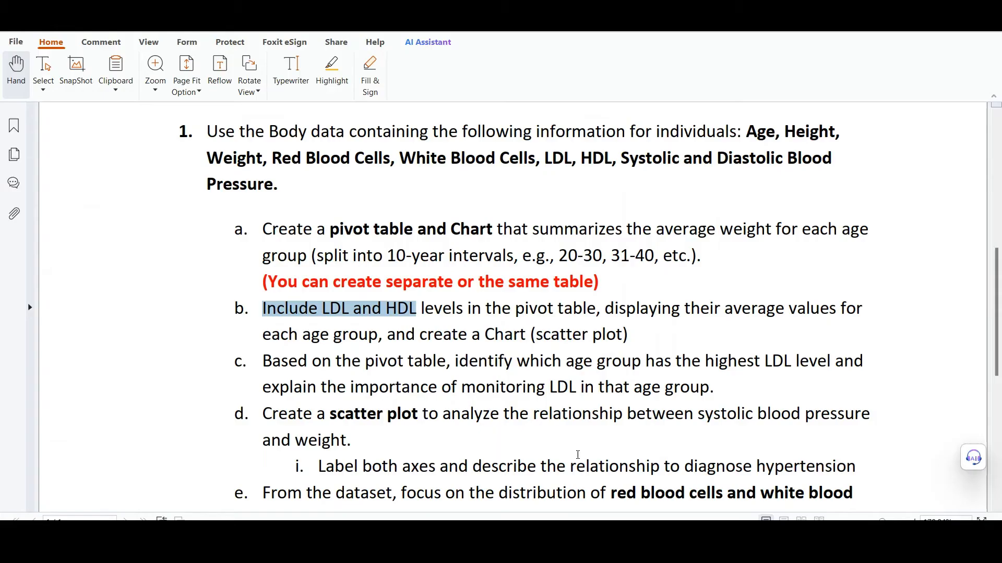
scroll(454, 336, down, 1)
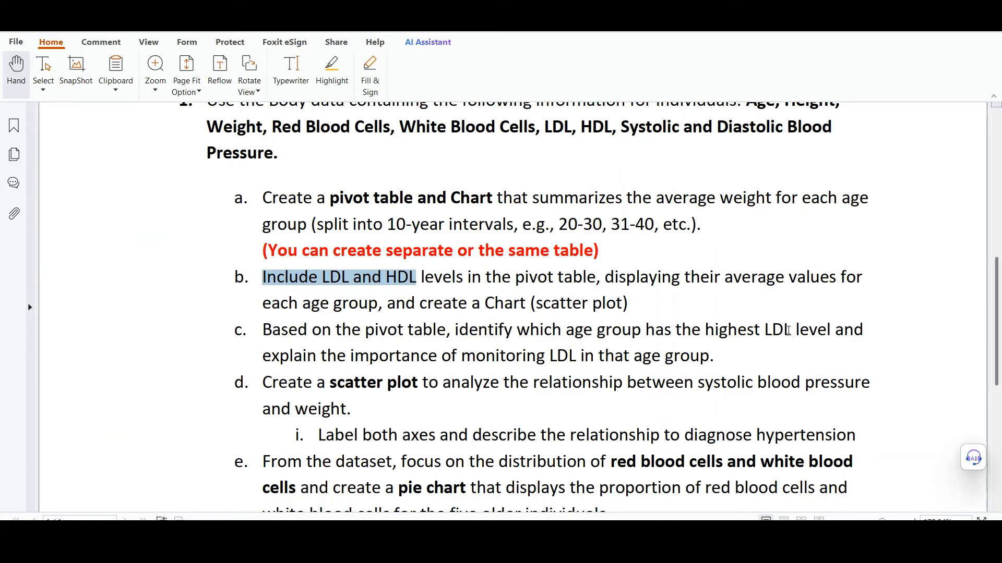
drag(787, 330, 768, 329)
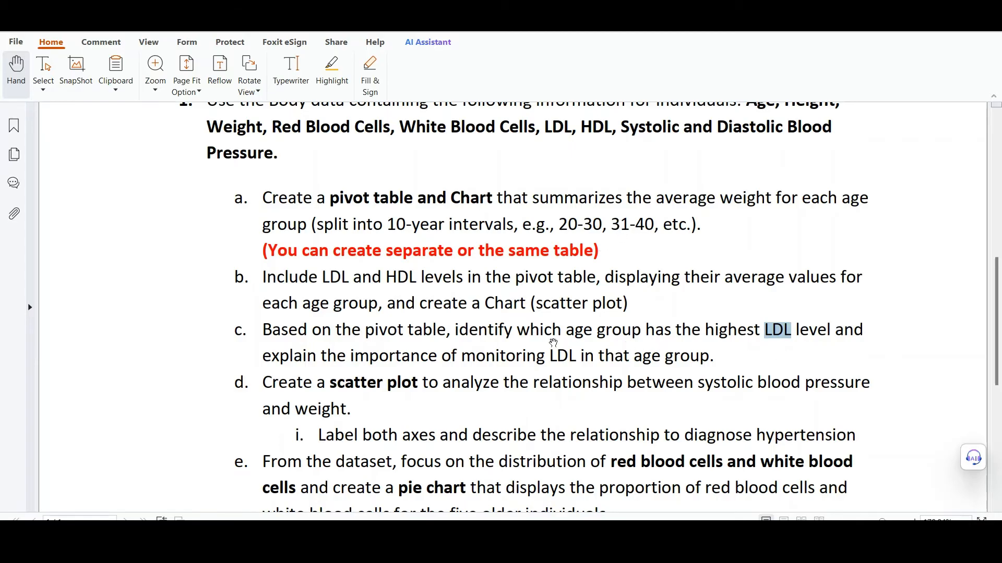
scroll(564, 355, down, 2)
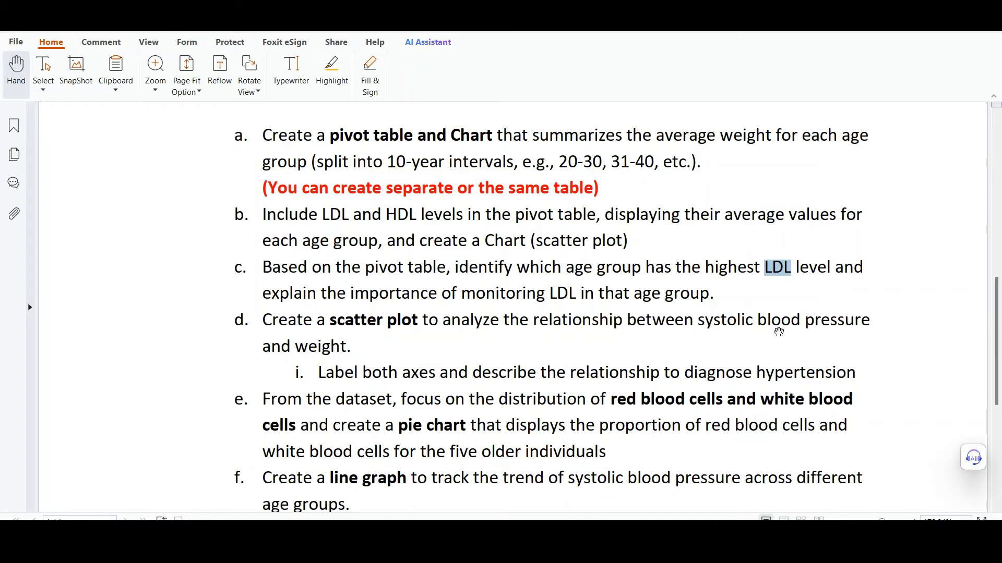
Step: Return to the Excel workbook and clear the pasted values table in B11:D14
key(alt+Tab)
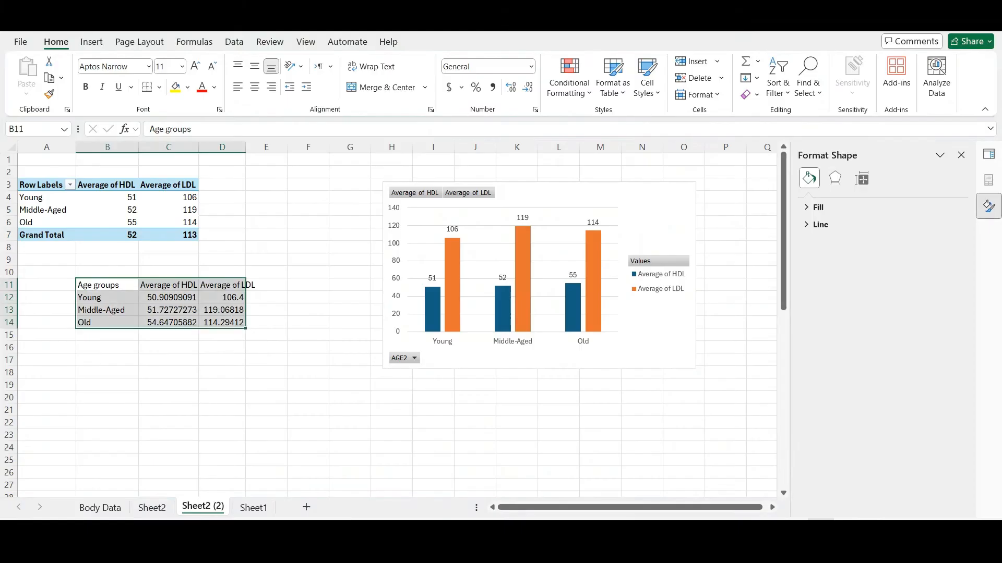
key(Delete)
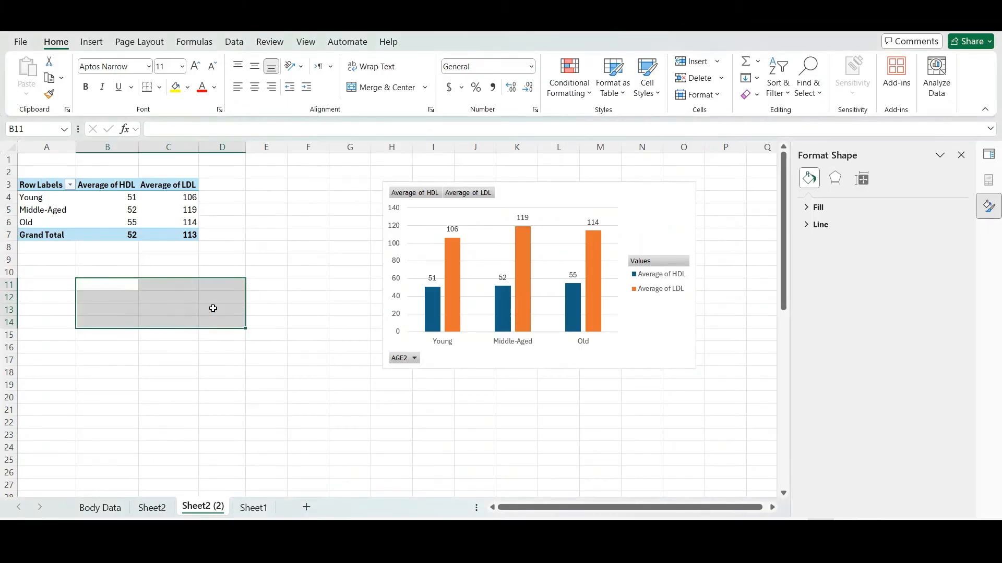
click(266, 339)
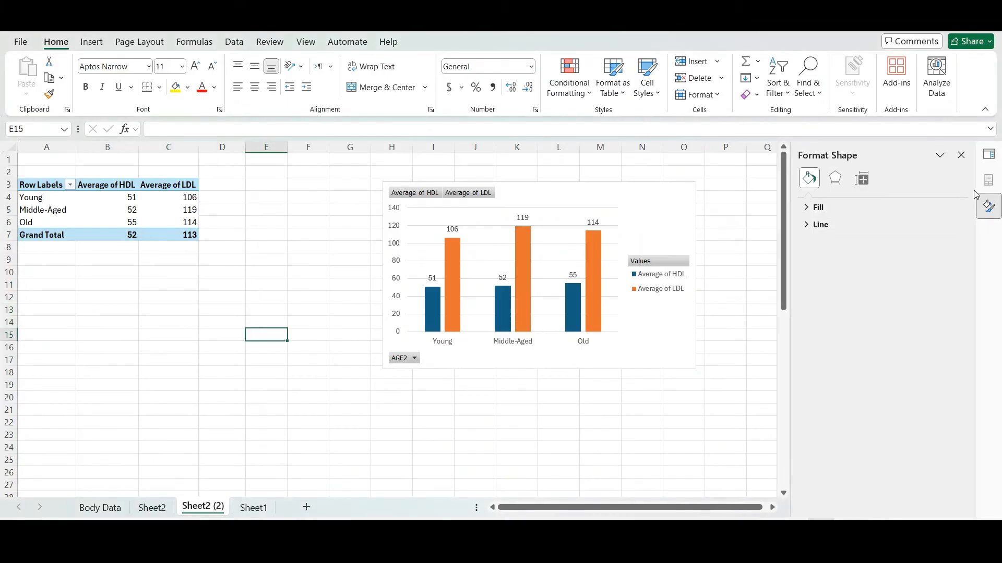
Step: Replace the HDL and LDL values in the PivotTable with the SYSTOLIC and WEIGHT fields
click(56, 184)
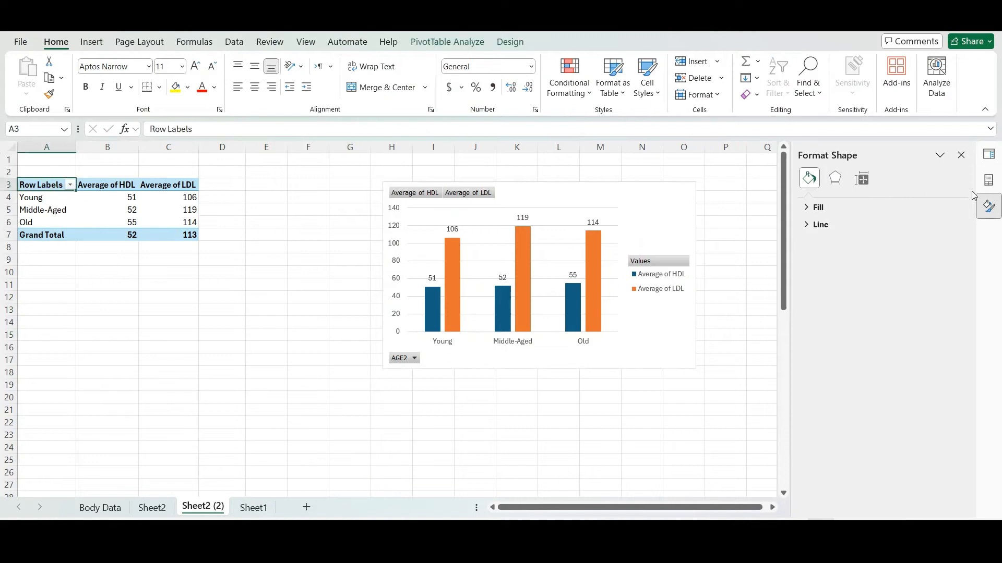
click(988, 180)
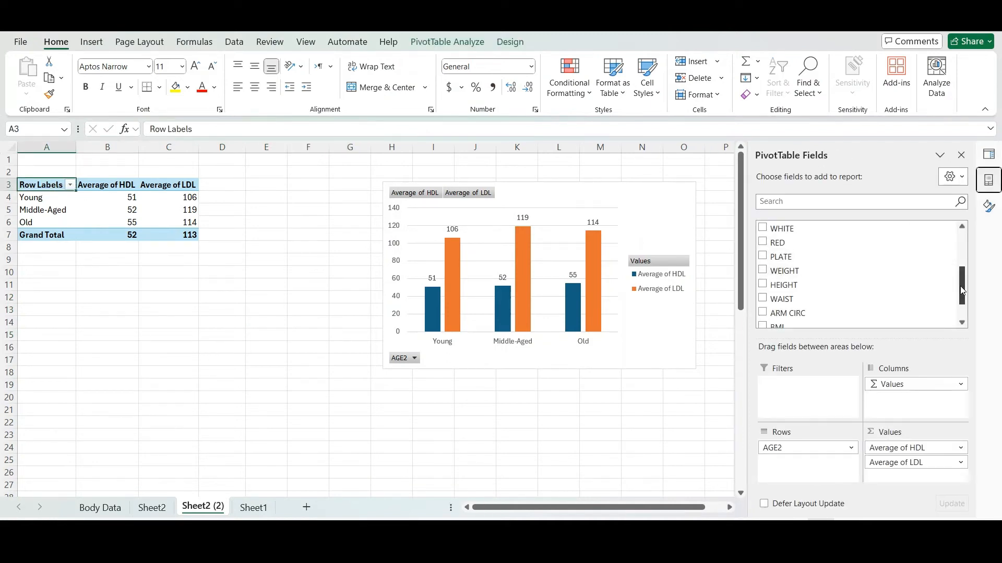
drag(963, 290, 779, 272)
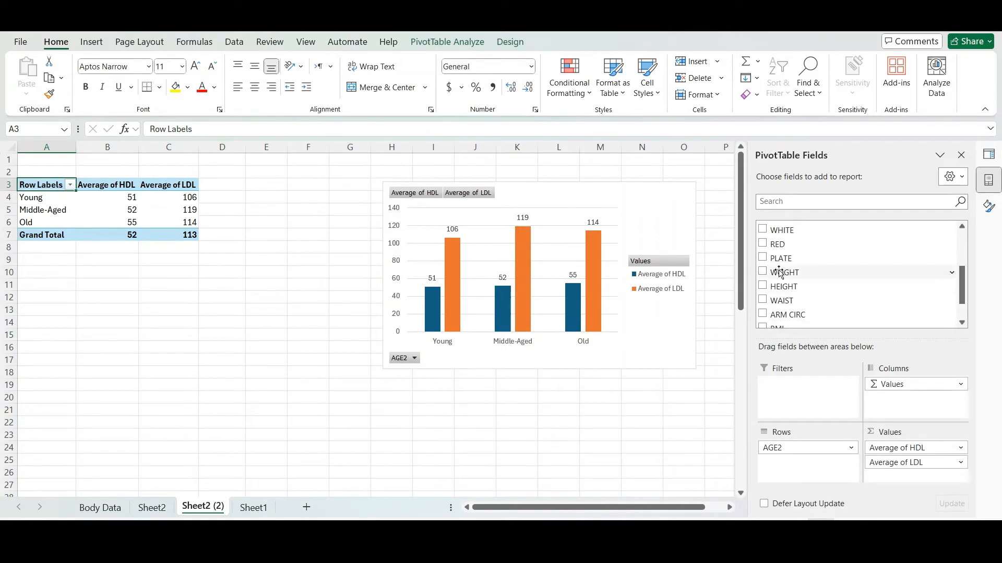
scroll(782, 268, up, 3)
click(763, 237)
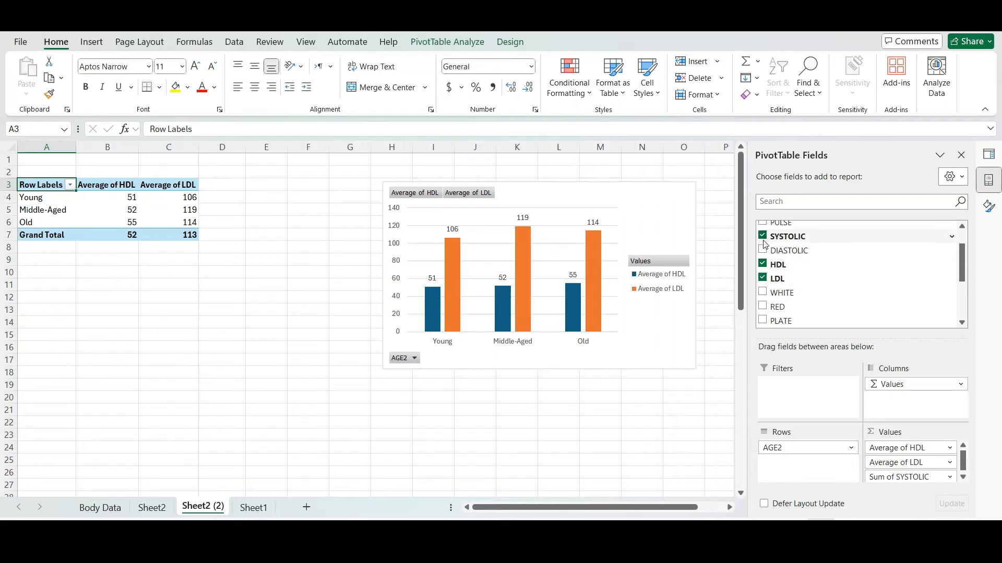
click(763, 278)
click(763, 265)
scroll(813, 289, down, 1)
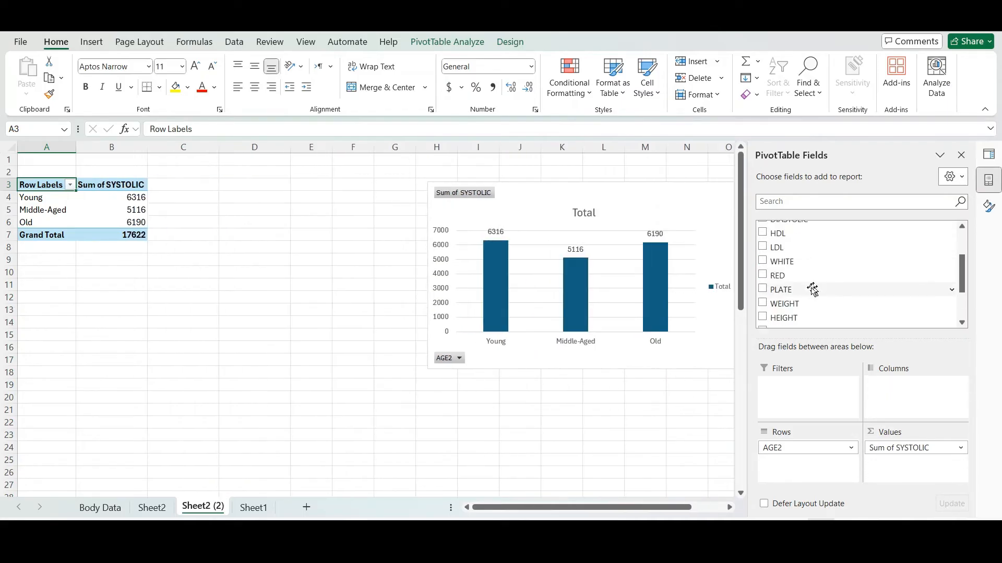
click(763, 303)
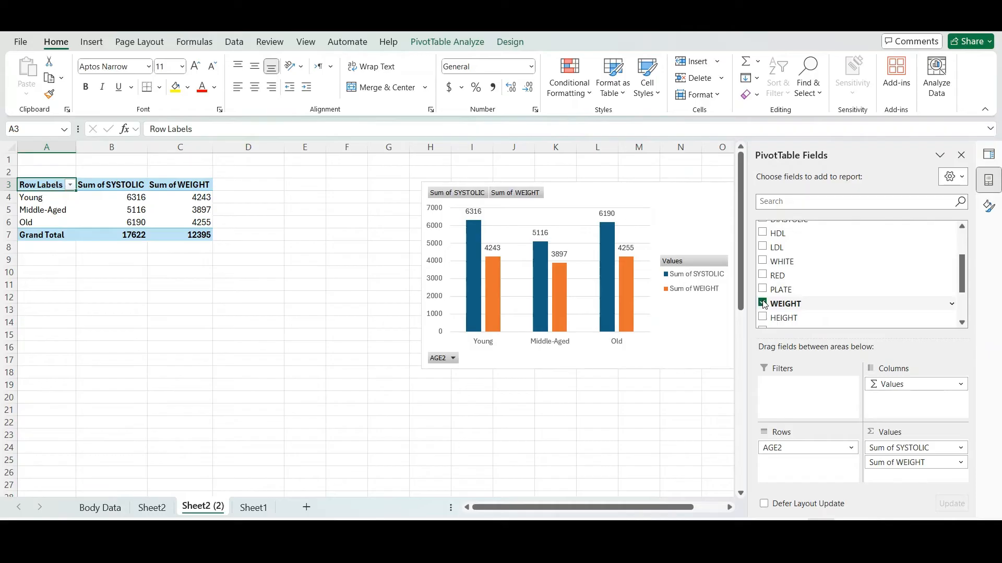
Step: Summarize the WEIGHT value field of the PivotTable by Average
click(960, 462)
click(910, 447)
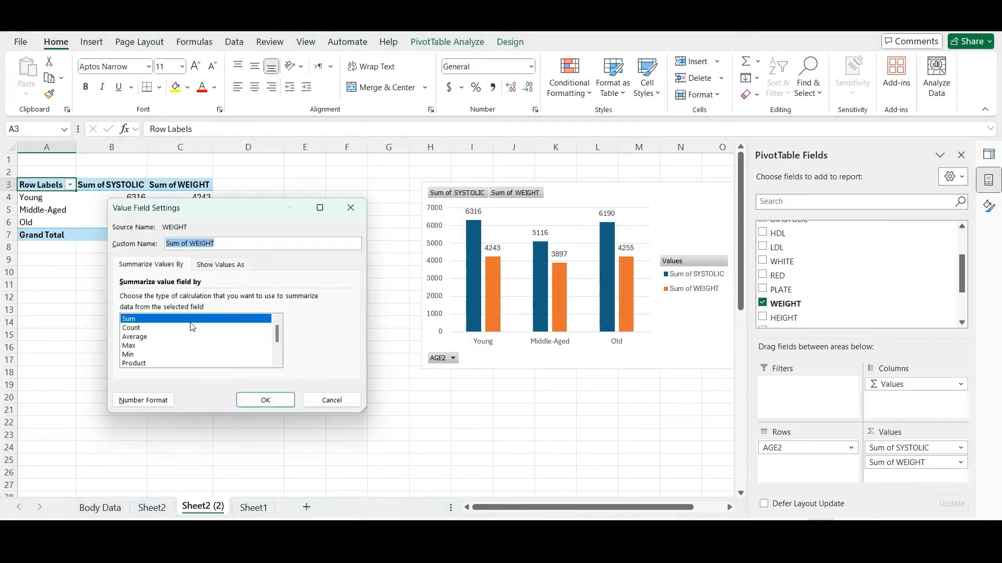
click(137, 336)
click(265, 400)
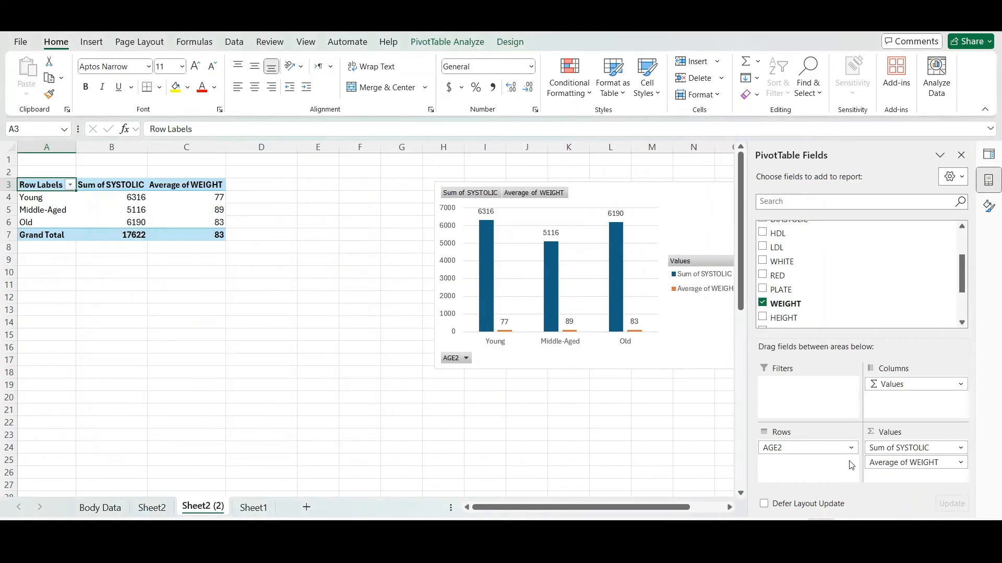
Step: Summarize the SYSTOLIC value field of the PivotTable by Average and move the PivotChart closer to the table
click(934, 449)
click(917, 432)
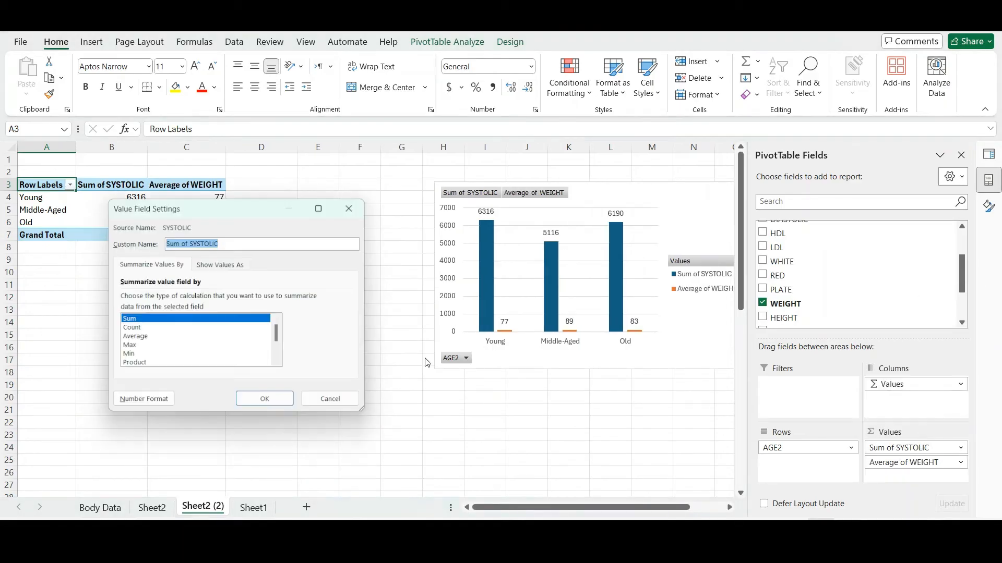
click(137, 336)
click(264, 400)
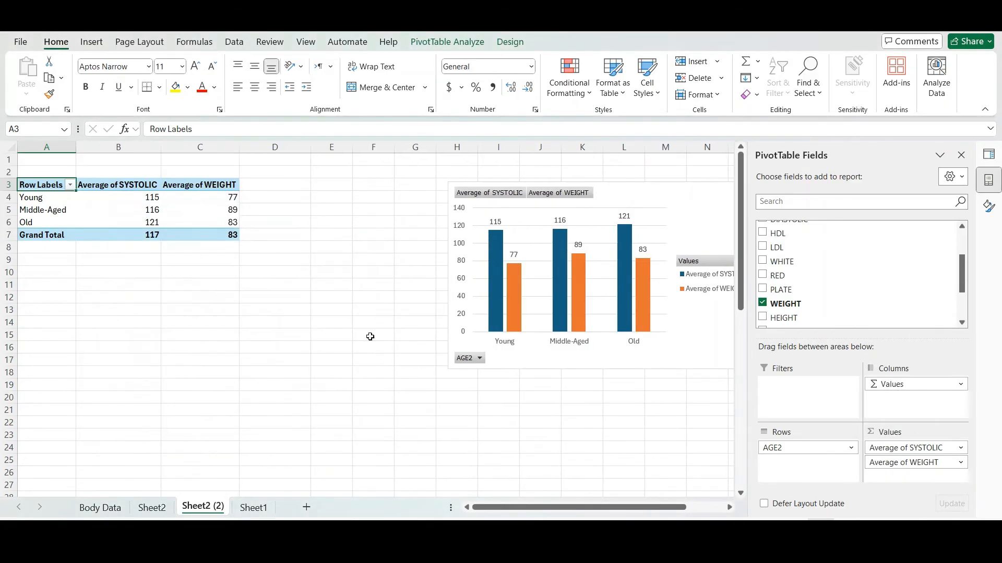
drag(644, 197, 506, 200)
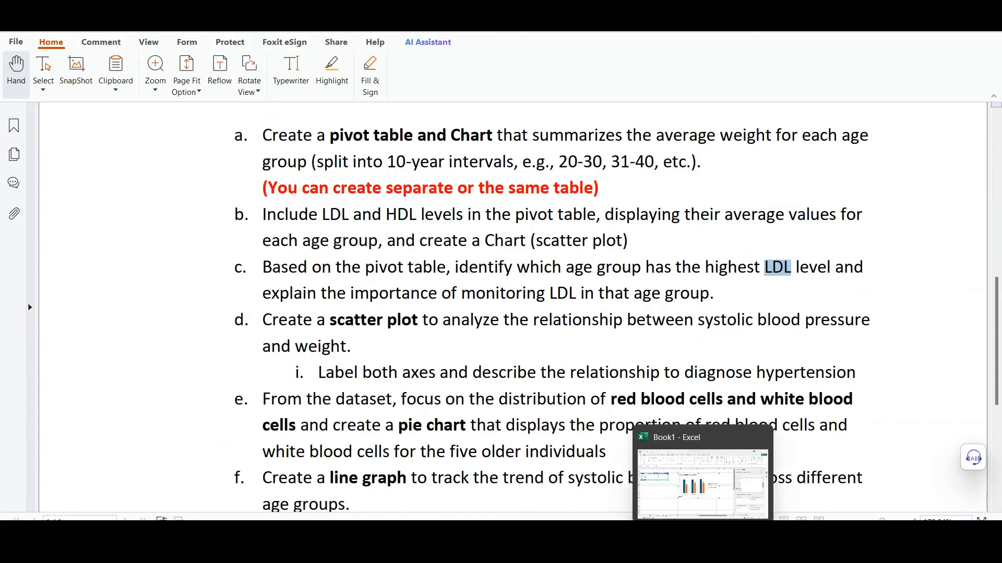
click(704, 542)
drag(536, 207, 564, 204)
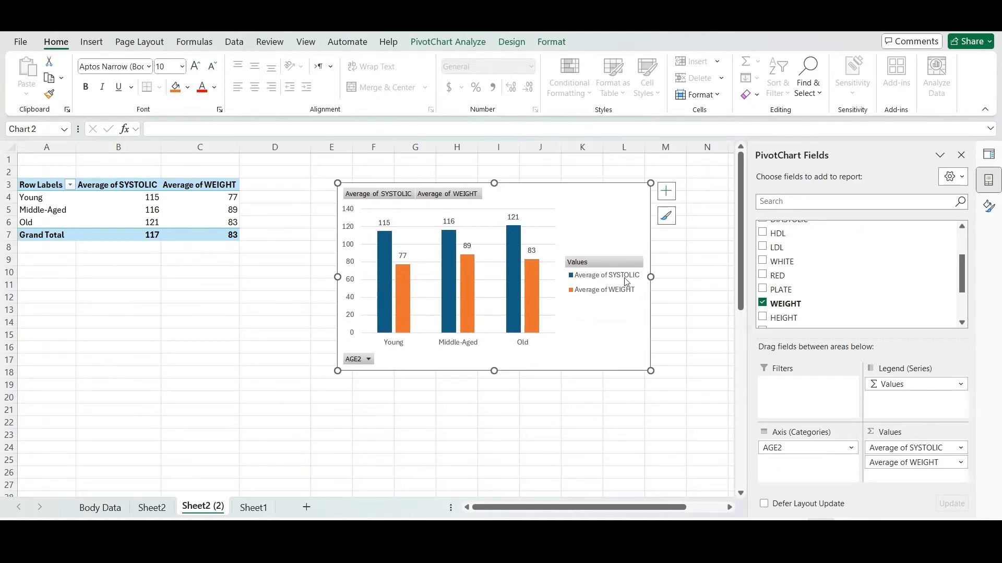
Step: Copy the PivotTable range A3:C6 without the grand total and paste it as values at B13
drag(22, 198, 97, 207)
click(67, 271)
drag(39, 184, 225, 223)
right_click(159, 198)
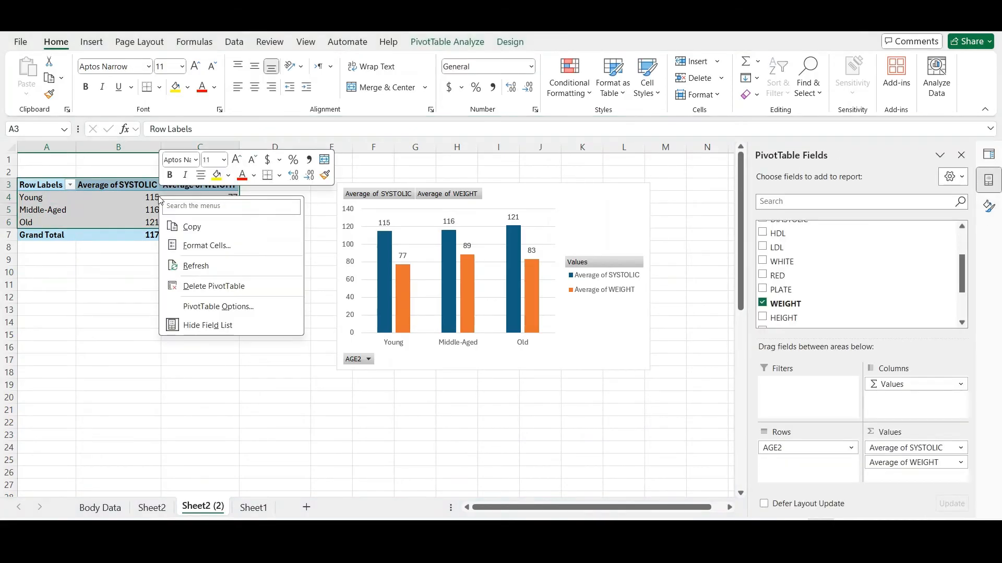
click(197, 226)
right_click(114, 317)
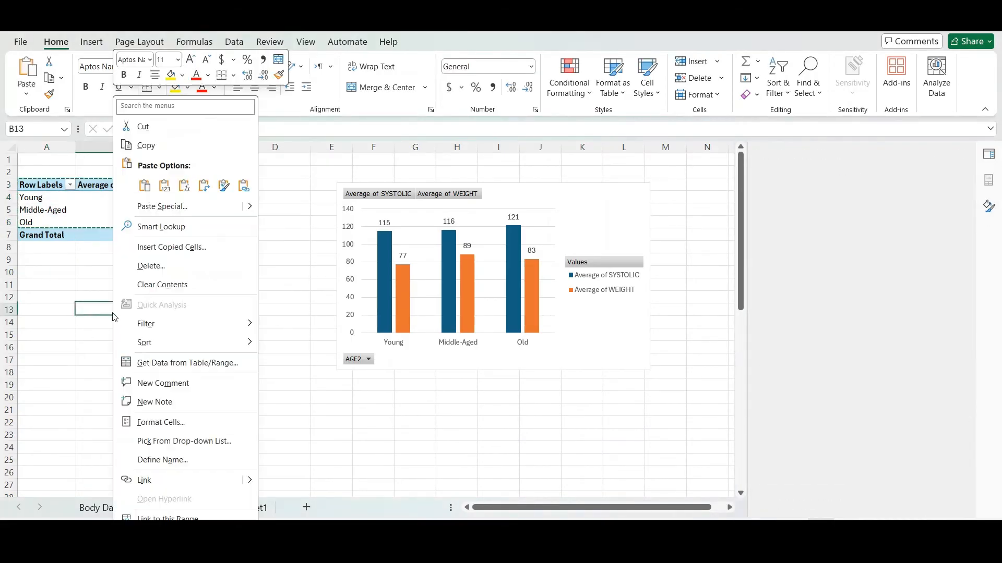
click(168, 191)
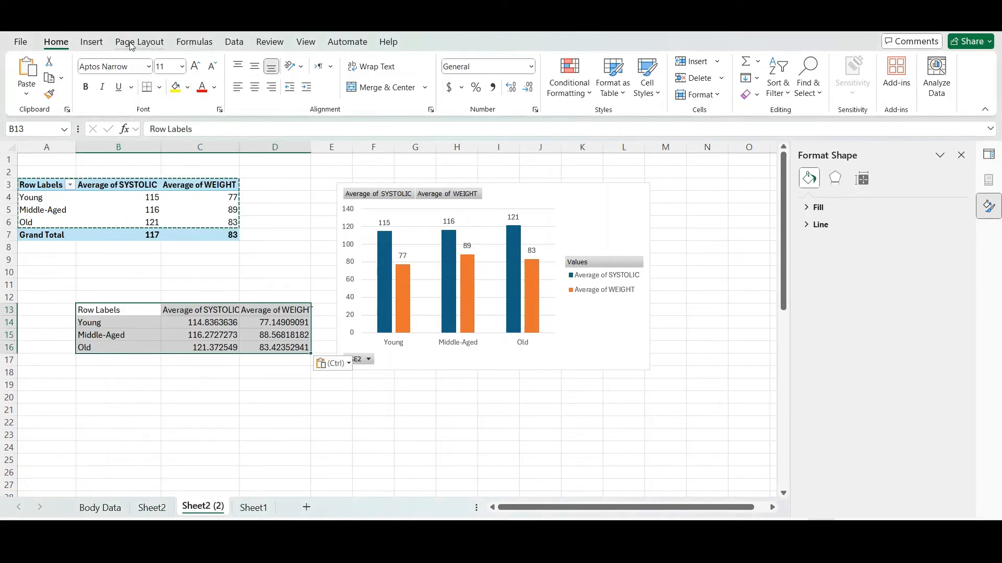
Step: Insert a scatter chart with smooth lines and markers from B13:D16 and place it below the PivotChart's upper part
click(91, 41)
click(425, 94)
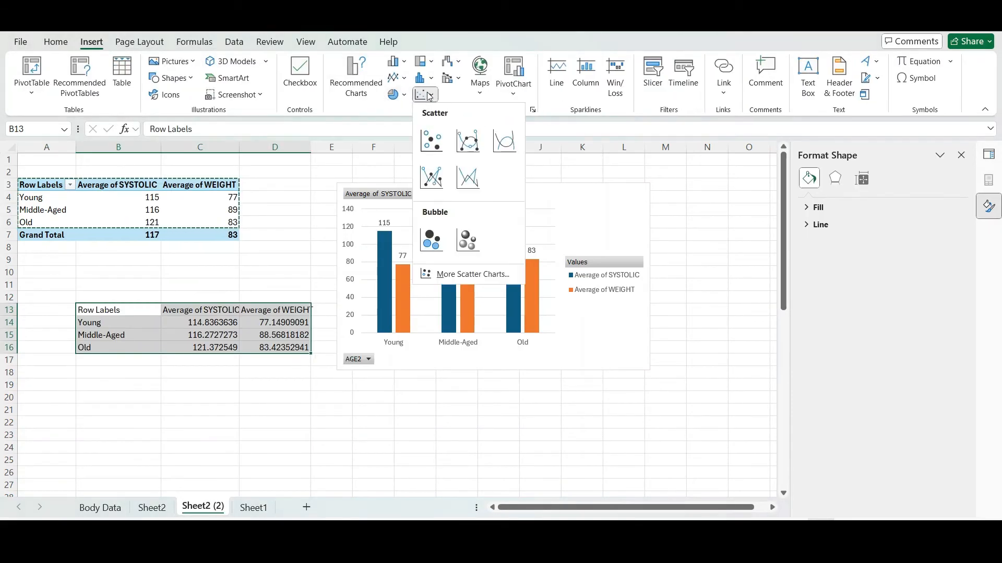
click(470, 150)
drag(467, 269, 522, 349)
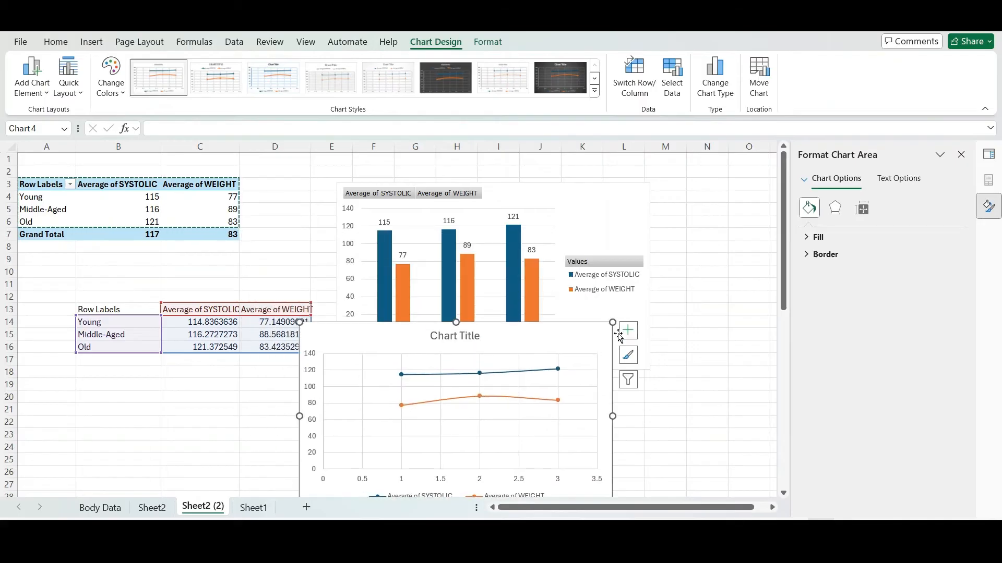
Step: Add data labels to the scatter chart and move the chart up until its legend shows
click(627, 331)
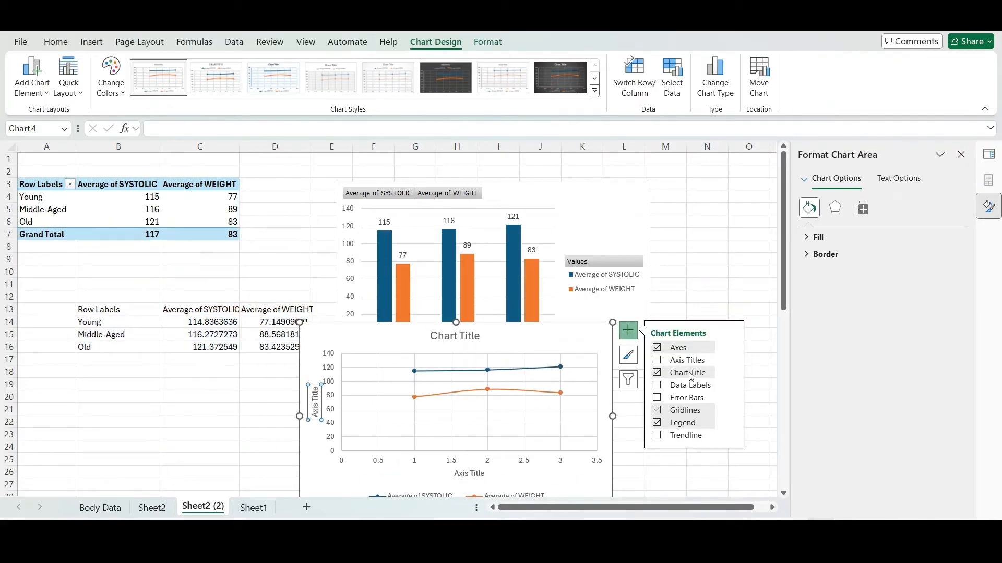
click(657, 386)
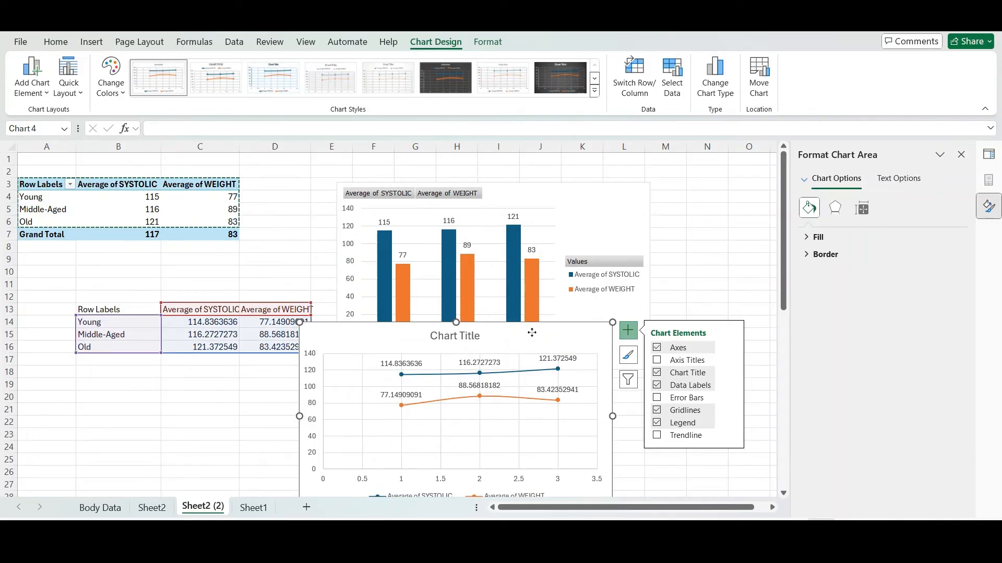
drag(532, 335, 540, 290)
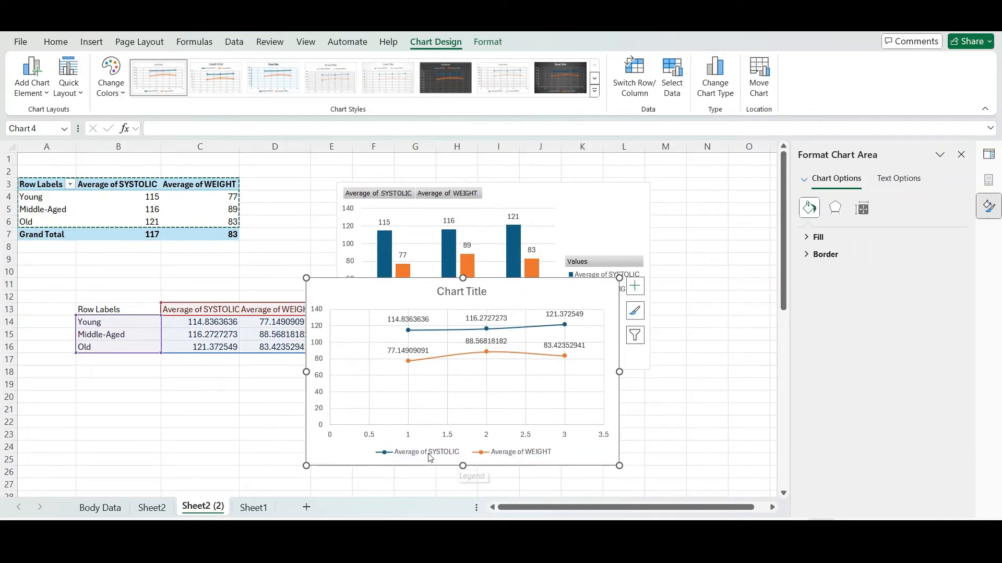
Step: Delete the scatter chart and clear the pasted values table in B13:D16
key(Delete)
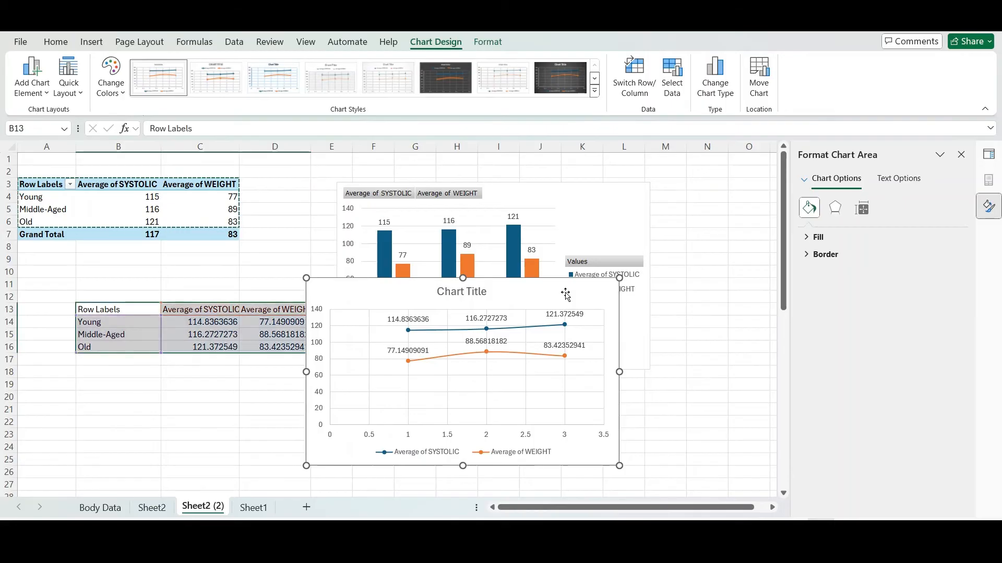
key(Delete)
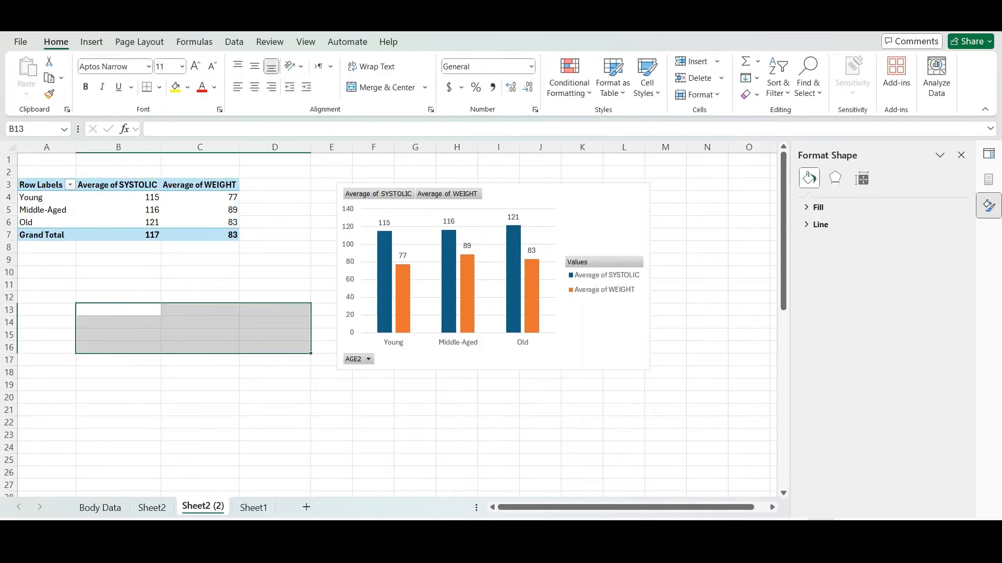
Step: Switch to the assignment PDF, read task e on the red and white blood cell pie chart, and return to Excel
key(alt+Tab)
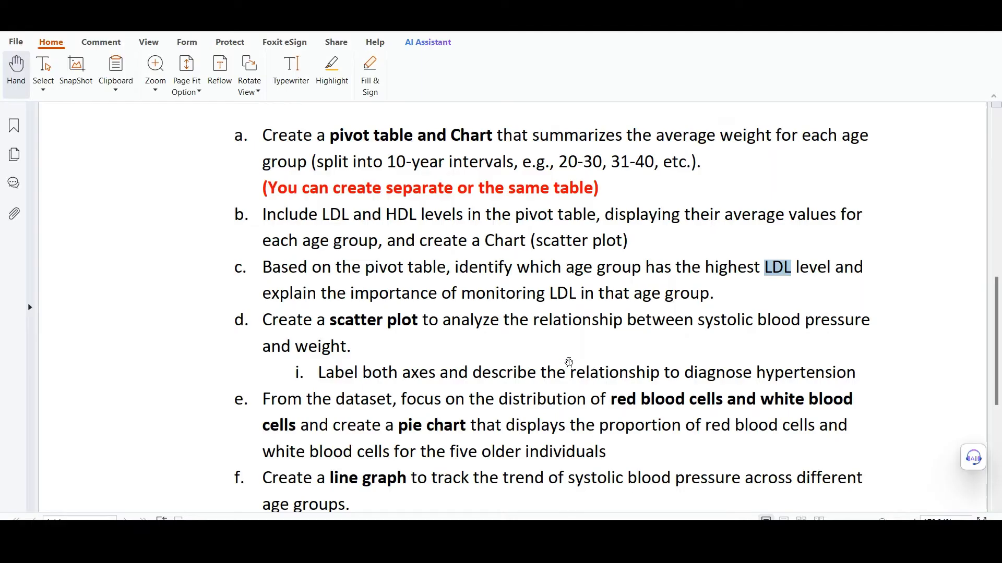
scroll(569, 362, down, 3)
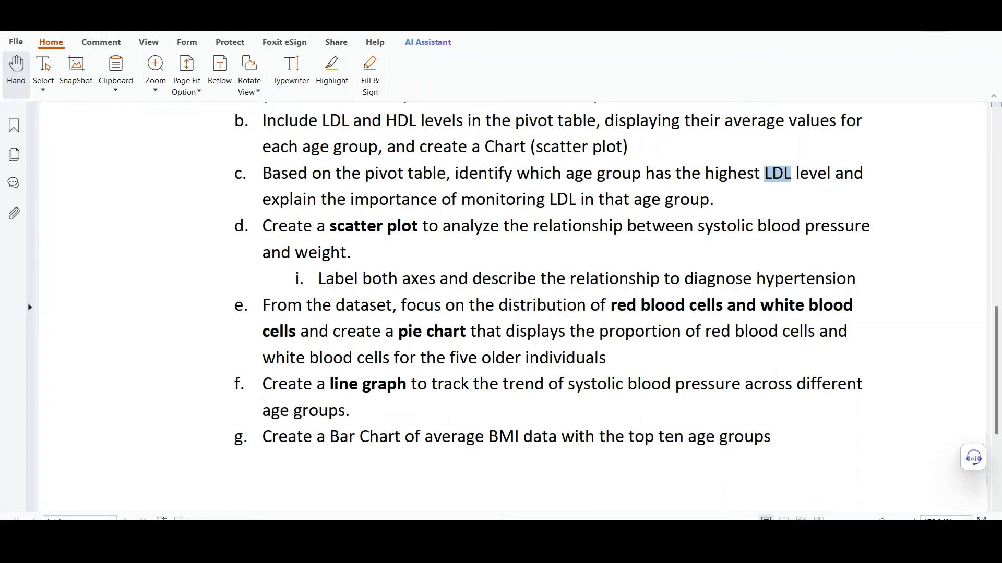
key(alt+Tab)
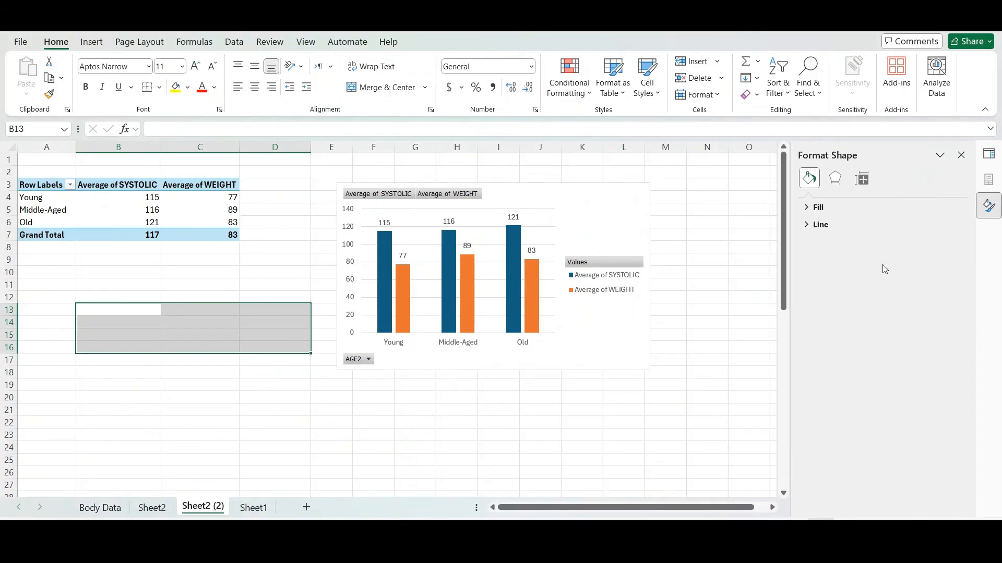
Step: Remove the WEIGHT and SYSTOLIC fields from the PivotTable values
click(42, 179)
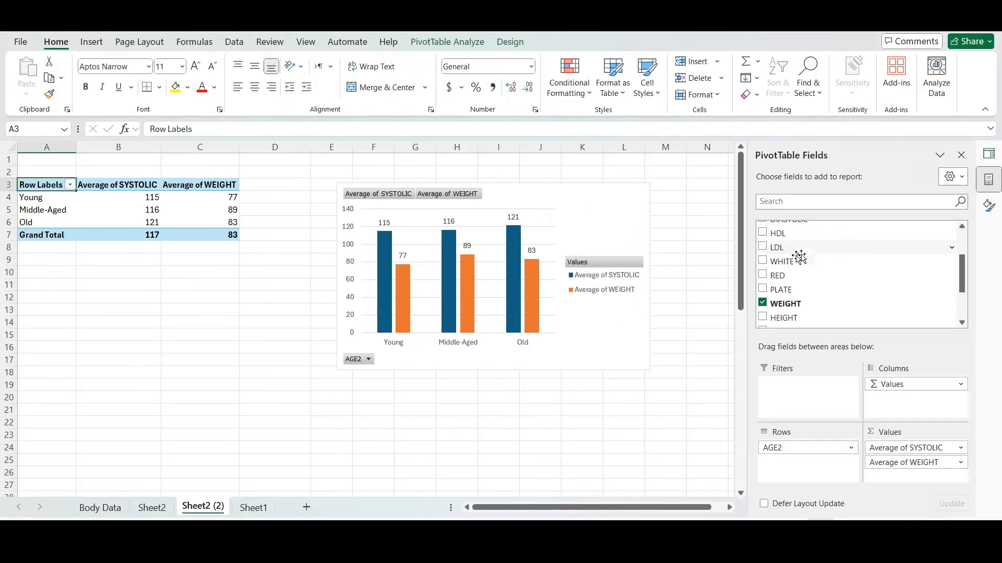
click(885, 309)
drag(963, 284, 962, 249)
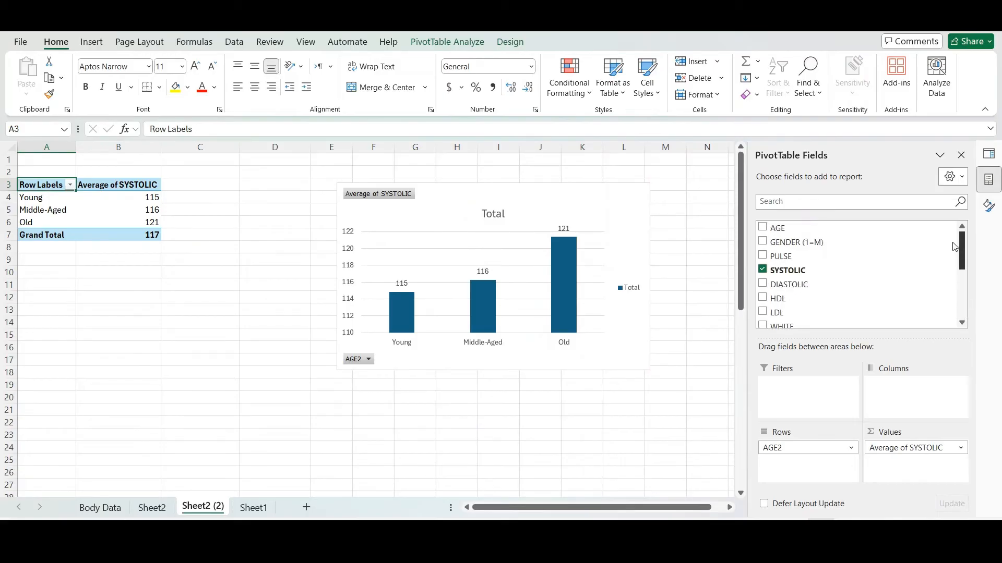
click(761, 269)
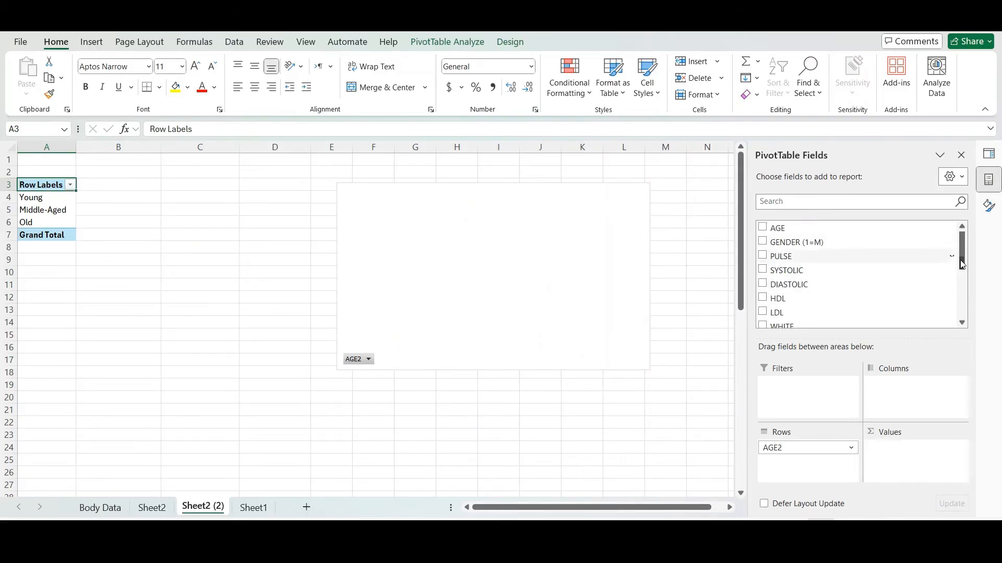
mouse_move(965, 254)
mouse_down()
mouse_move(966, 293)
mouse_move(960, 245)
mouse_up()
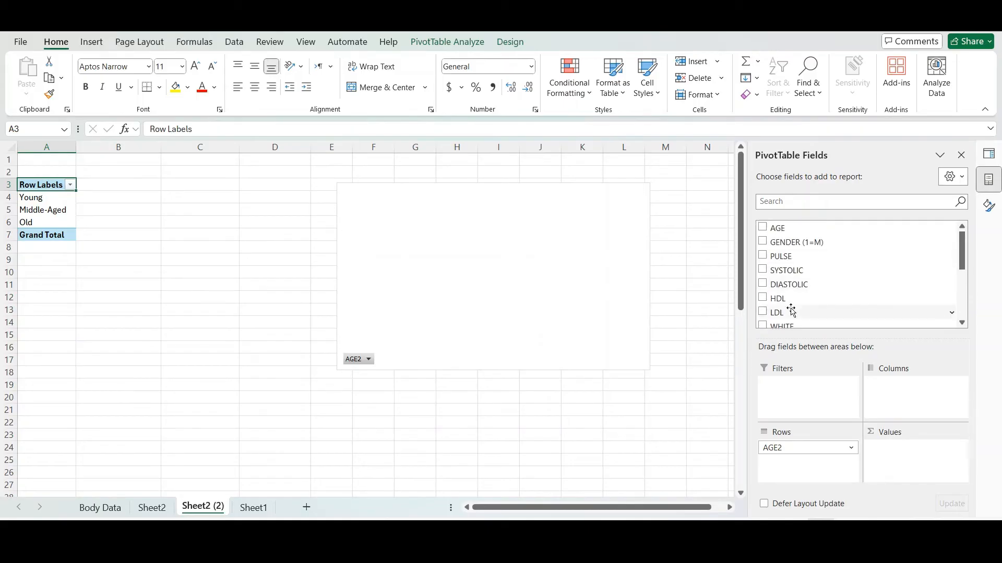
Step: Add the RED and WHITE fields to the PivotTable values and take RED out again
scroll(836, 277, down, 2)
click(762, 277)
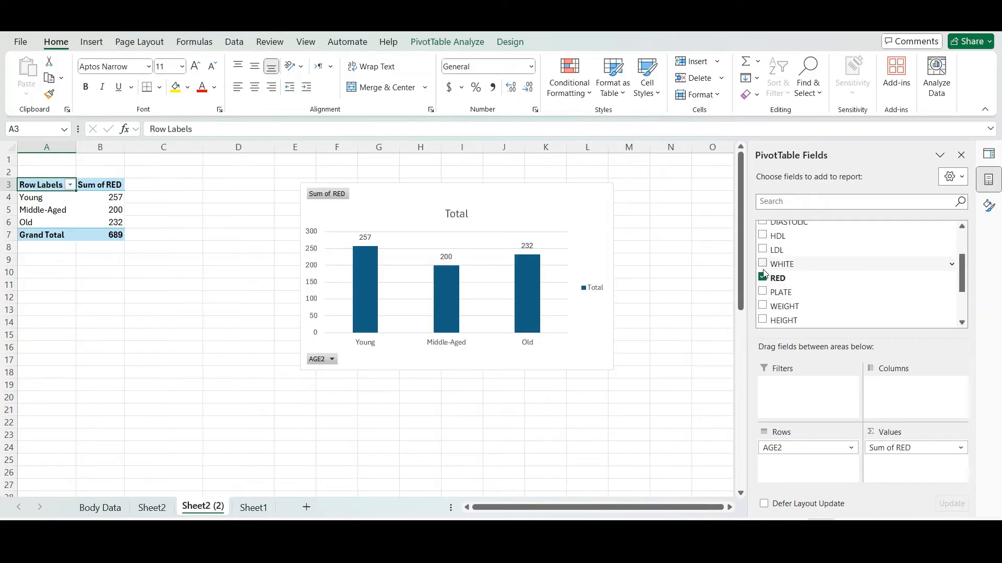
click(763, 264)
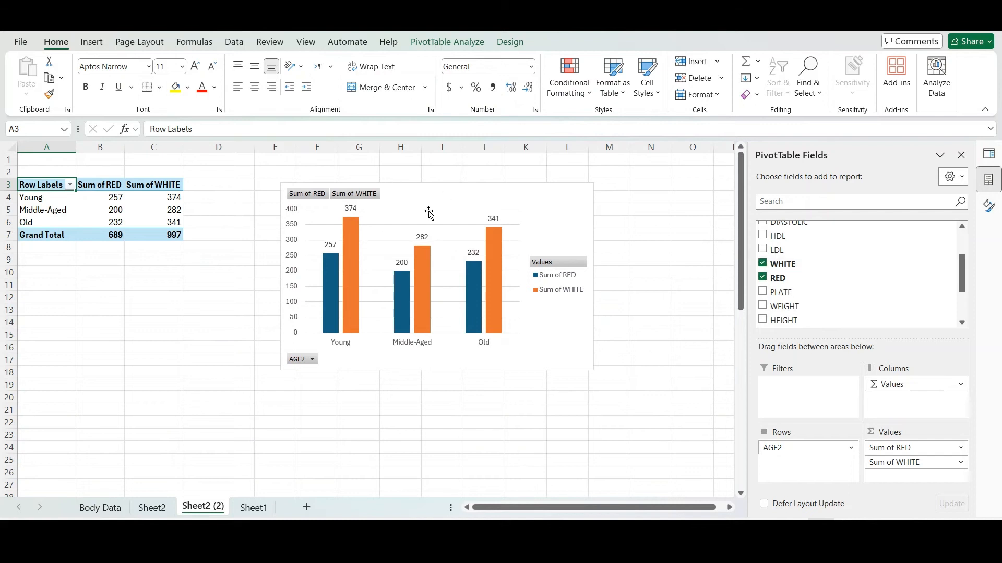
click(760, 278)
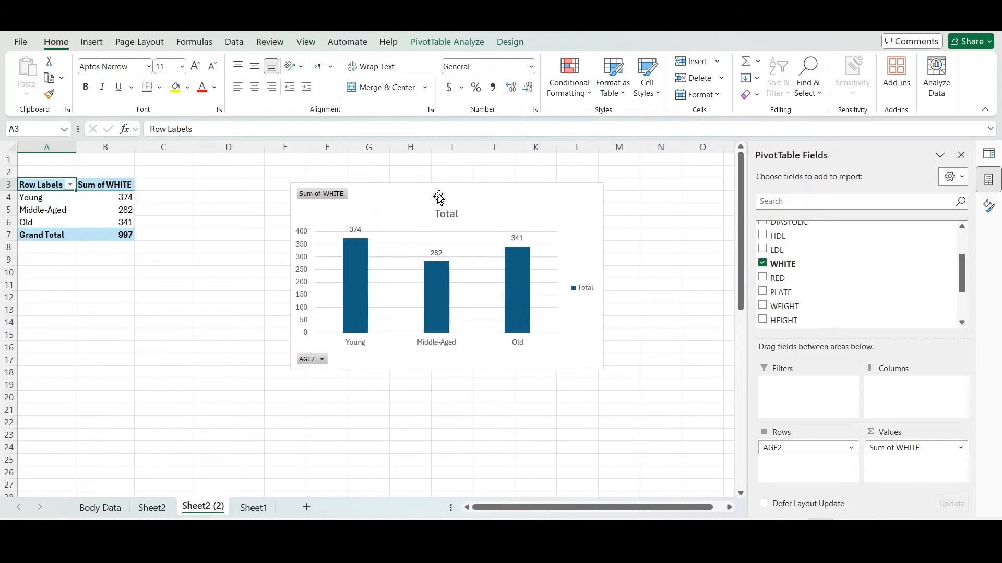
Step: Insert a 2-D pie chart of the WHITE values by age group and move it closer to the PivotTable
click(92, 42)
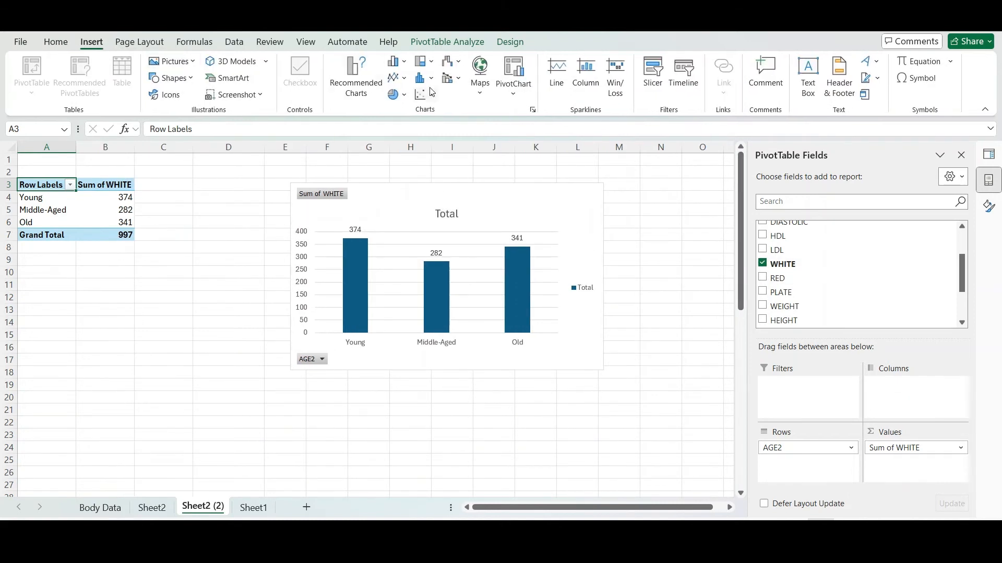
click(397, 94)
click(407, 140)
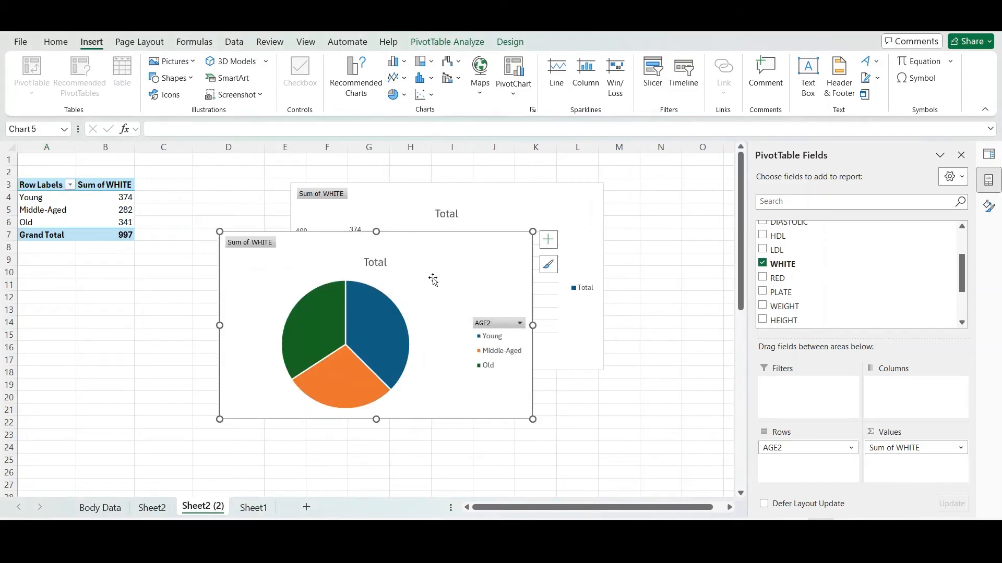
drag(431, 271, 384, 281)
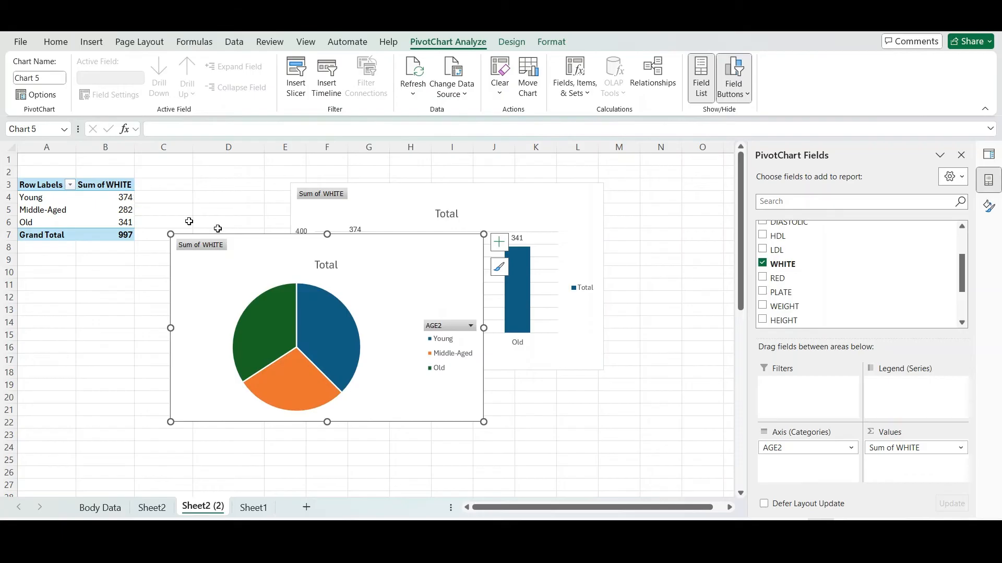
Step: Summarize the WHITE value field by Count and move the pie chart slightly down
click(958, 447)
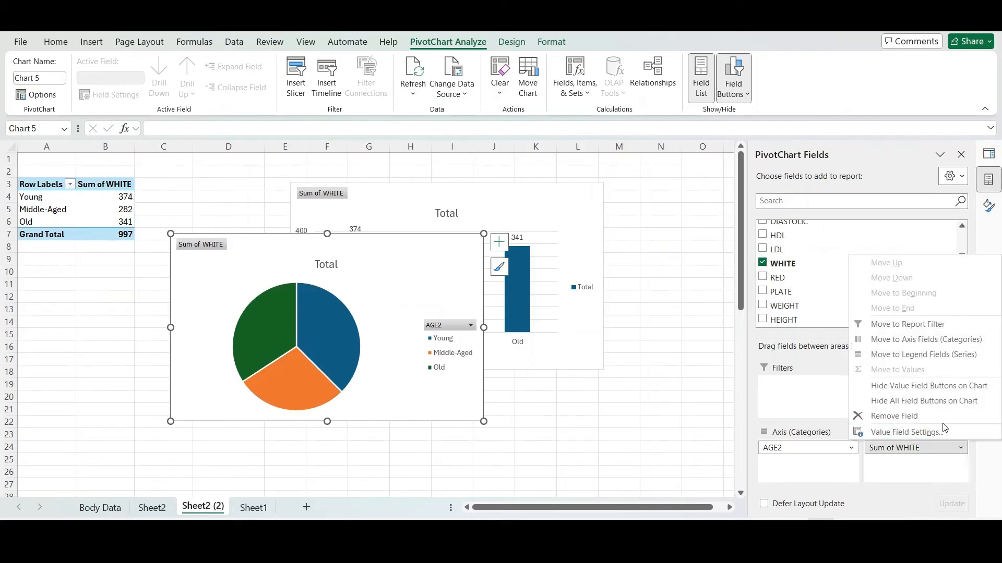
click(934, 432)
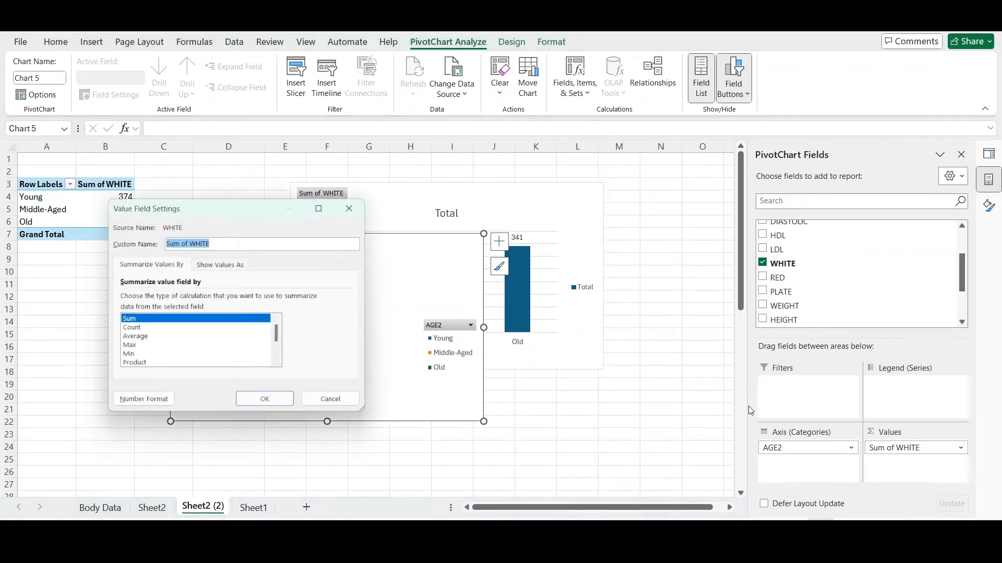
click(148, 328)
click(266, 400)
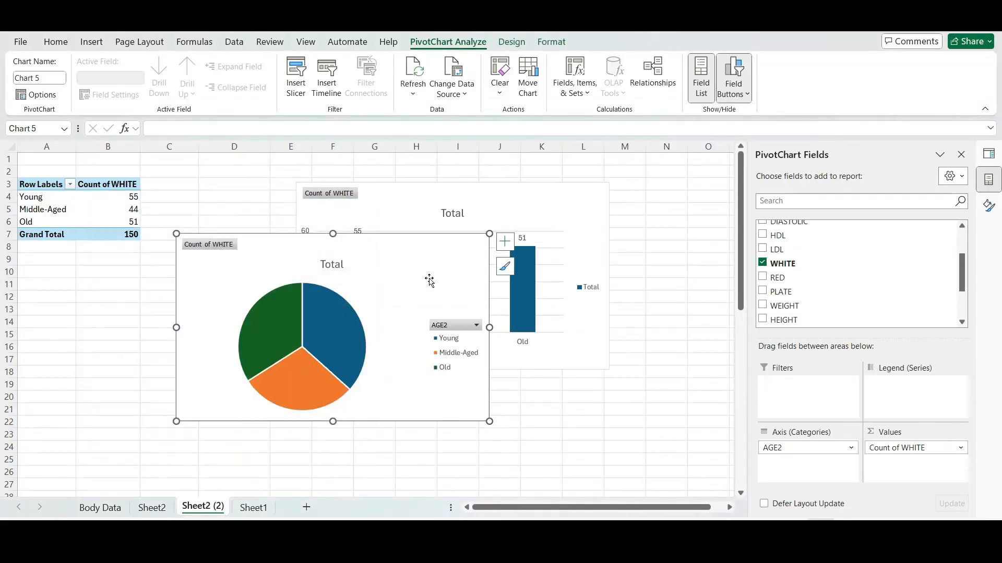
drag(429, 281, 434, 302)
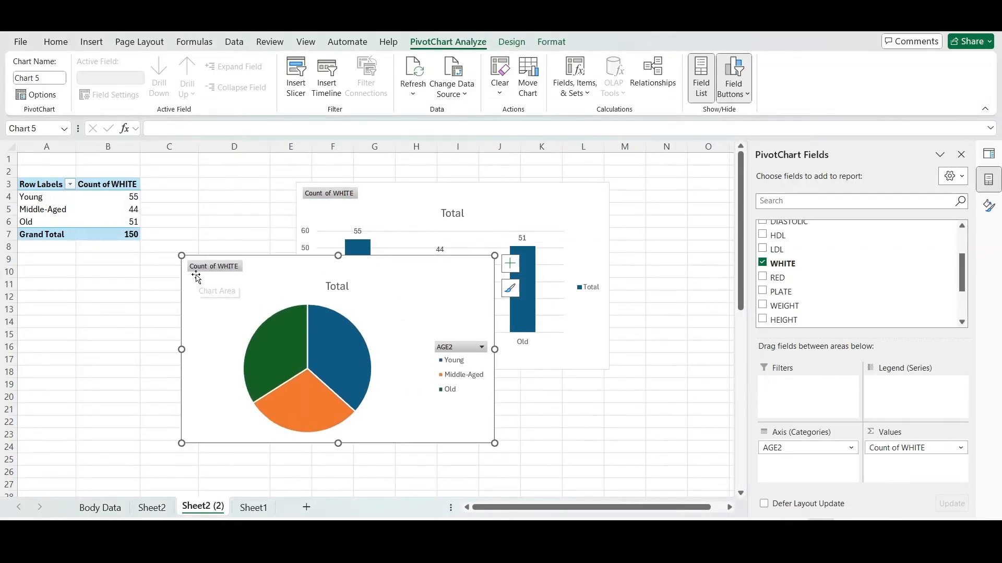
Step: Switch the pie chart's value field from WHITE to RED and back to WHITE, using the default Sum
click(764, 276)
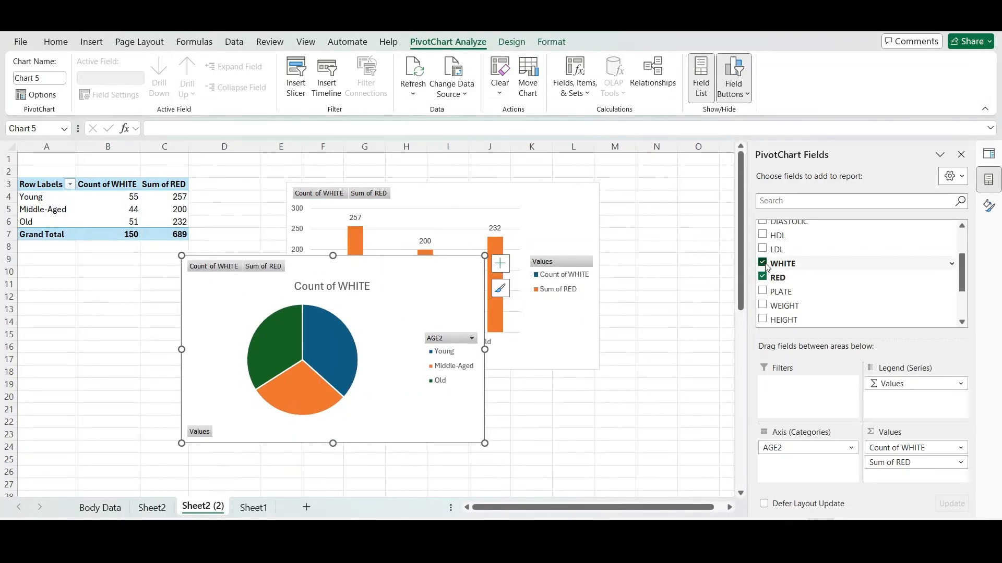
click(763, 263)
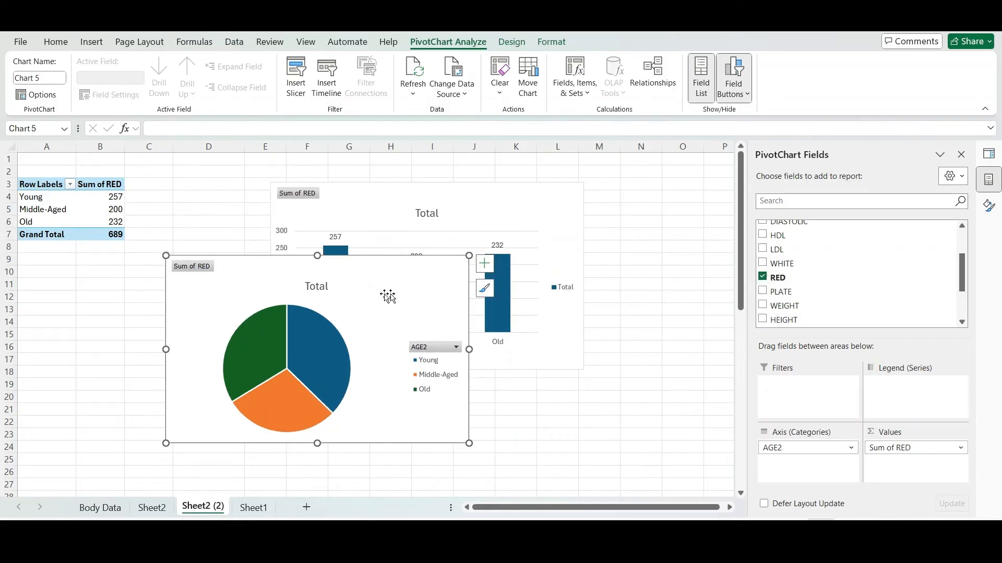
click(763, 277)
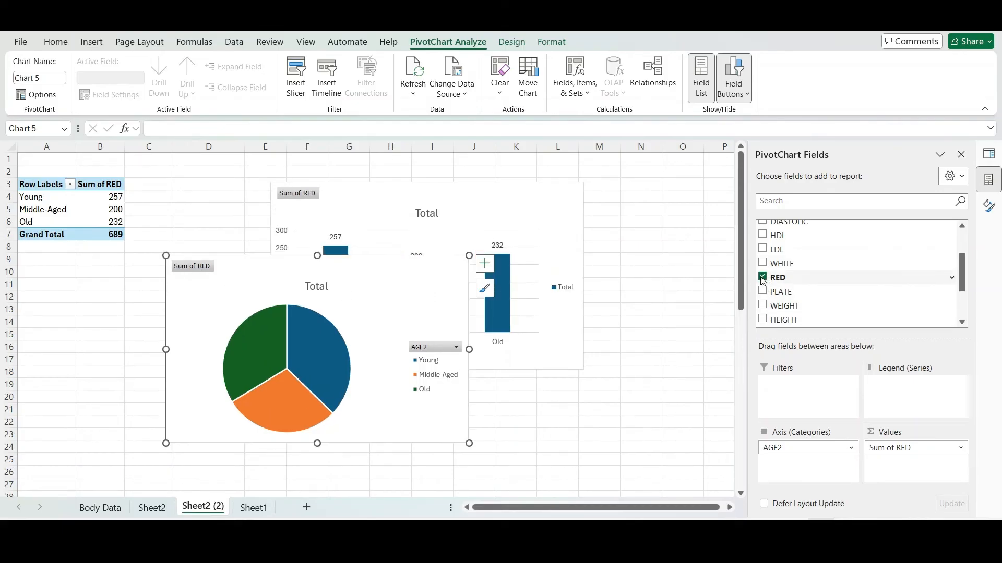
click(763, 262)
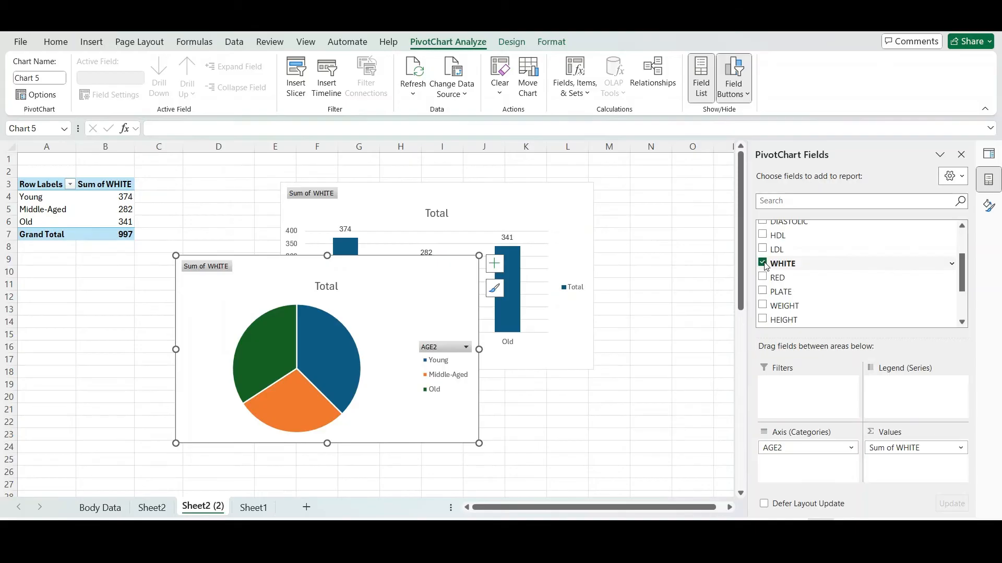
Step: Move the pie chart over the column chart and read the remaining chart tasks in the assignment PDF
drag(462, 290, 585, 265)
click(631, 550)
click(632, 551)
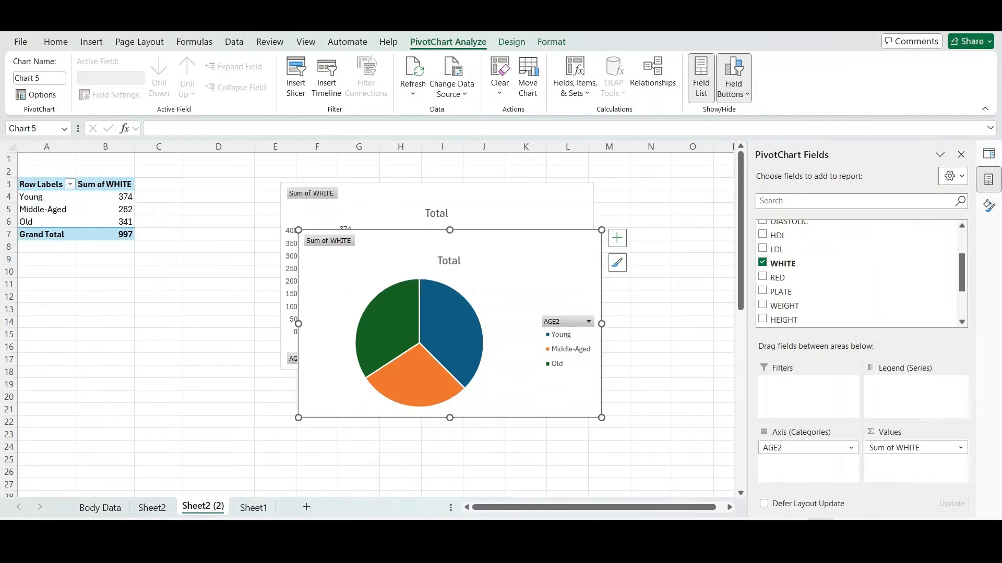
click(656, 550)
scroll(475, 363, down, 3)
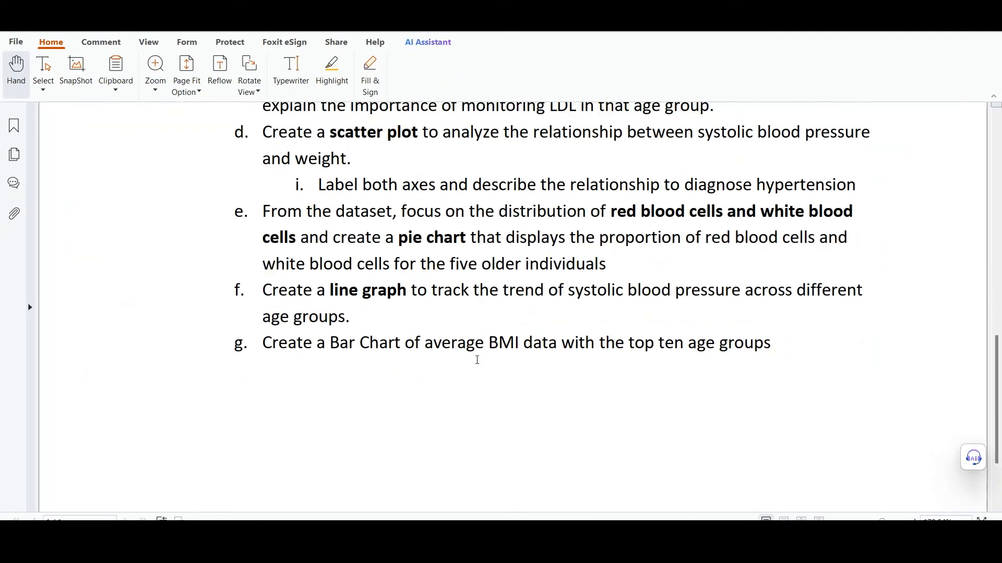
scroll(477, 359, down, 1)
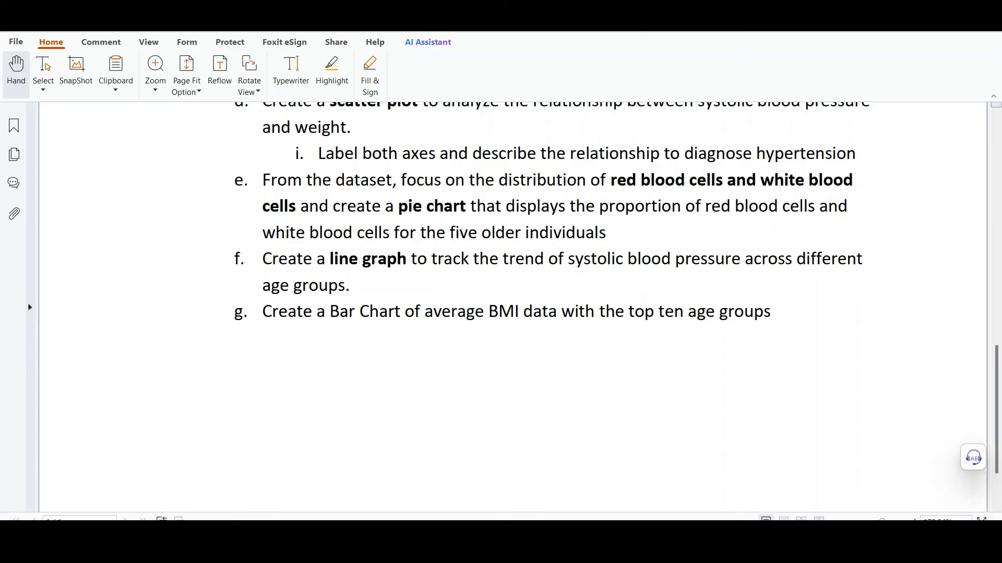
click(703, 543)
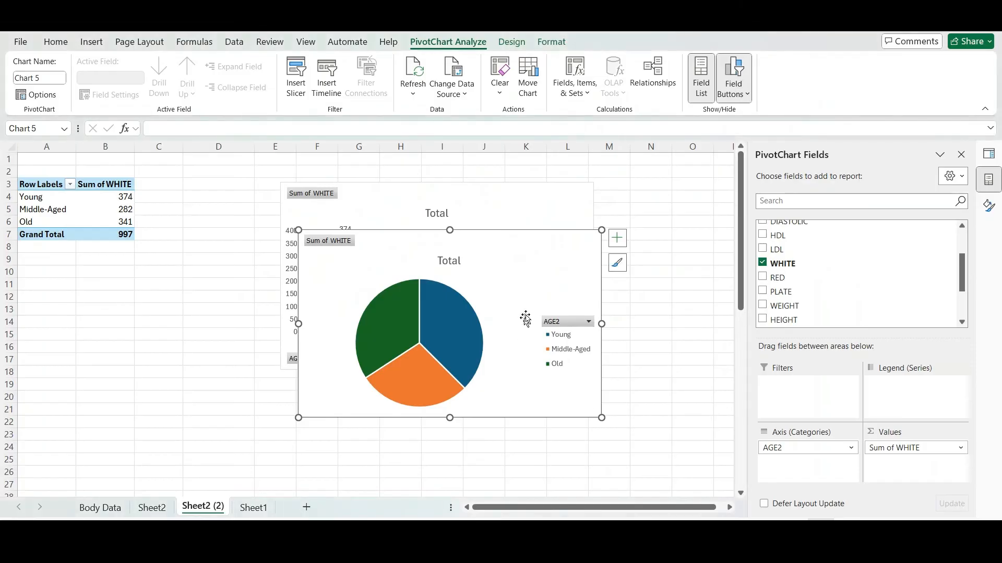
Step: Delete the pie chart and replace WHITE with SYSTOLIC in the column PivotChart's values
key(Delete)
click(521, 215)
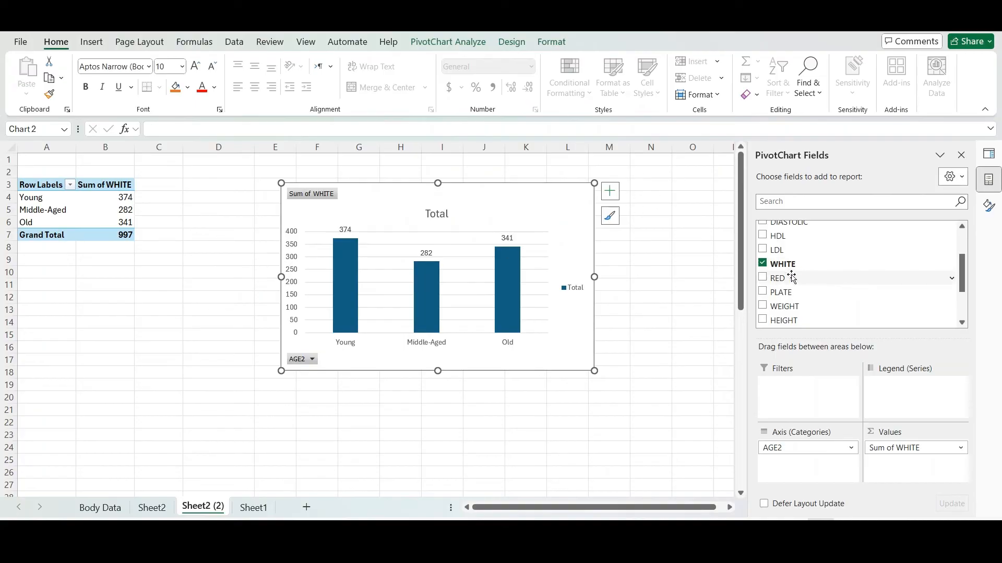
click(763, 264)
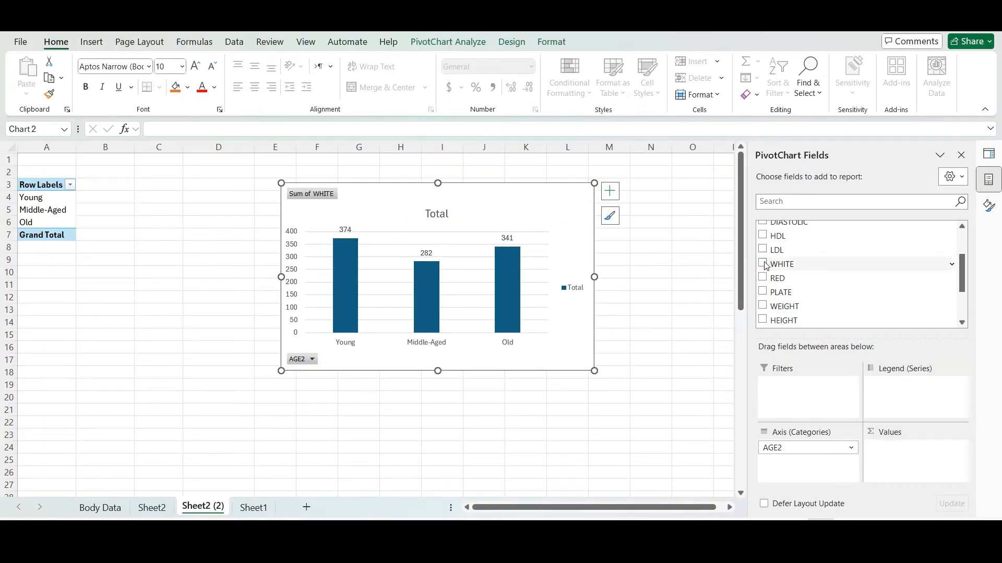
scroll(847, 292, up, 2)
click(762, 239)
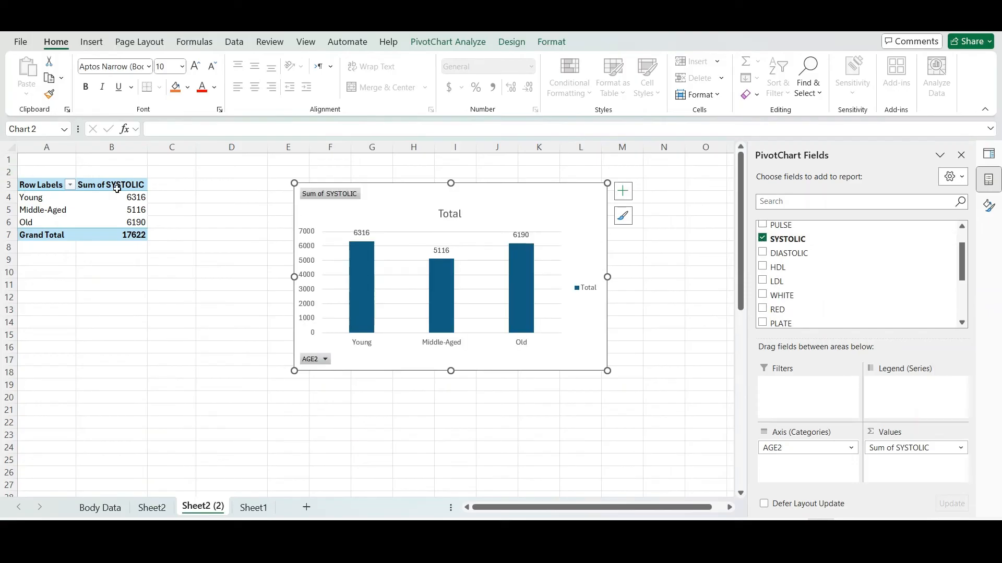
Step: Summarize the SYSTOLIC value field by Average
click(956, 449)
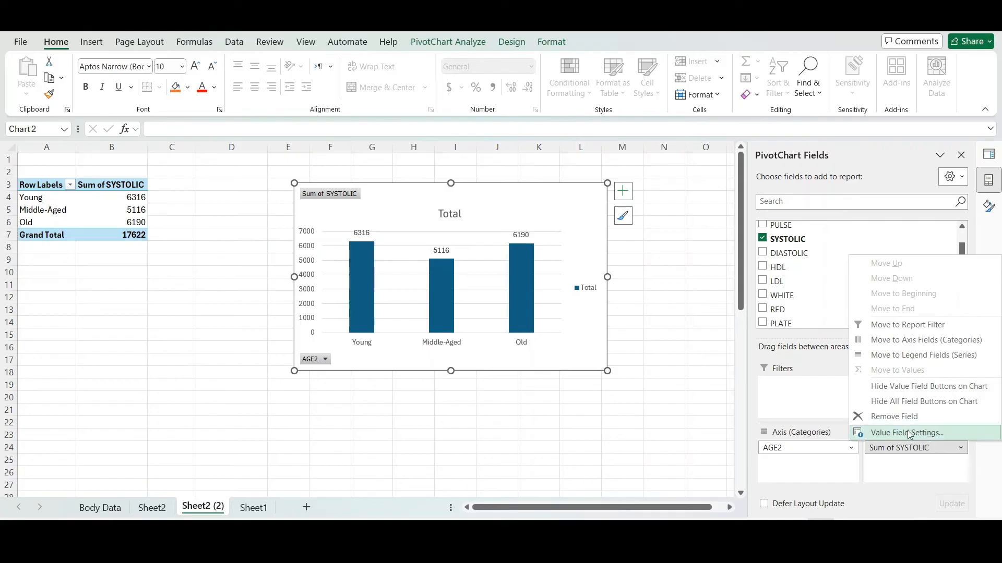
click(909, 433)
click(139, 337)
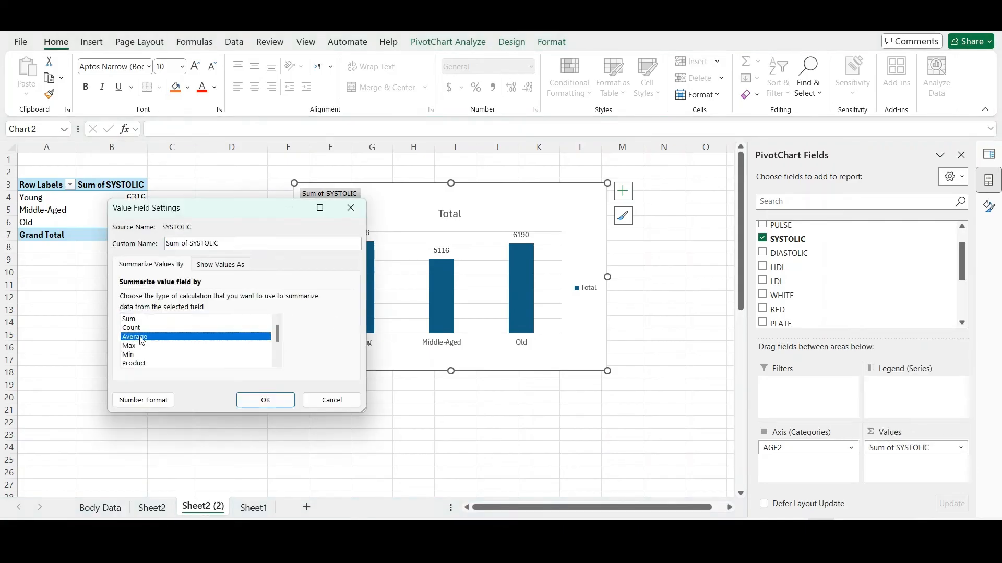
click(286, 408)
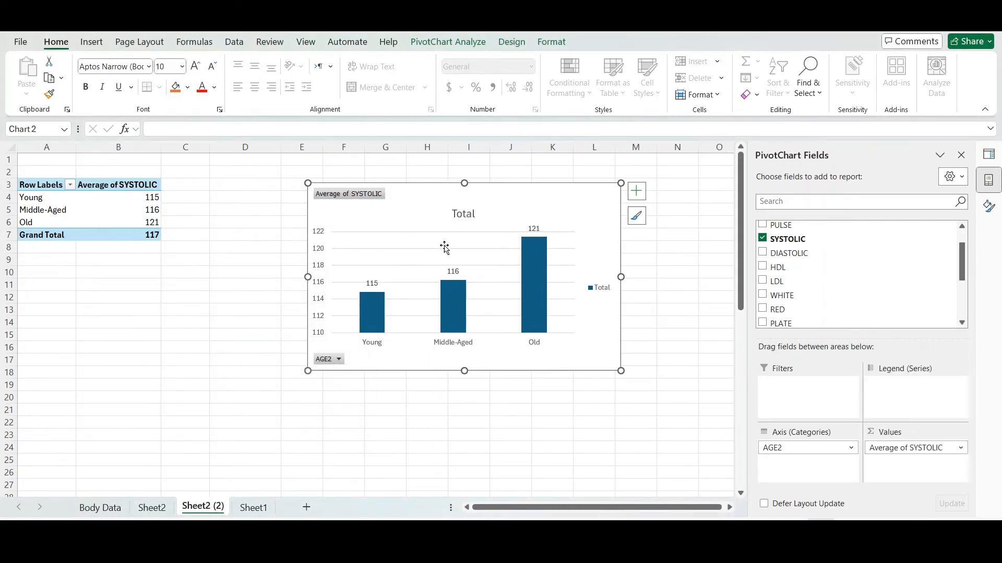
Step: Change the systolic PivotChart's type from Clustered Column to Line
click(91, 41)
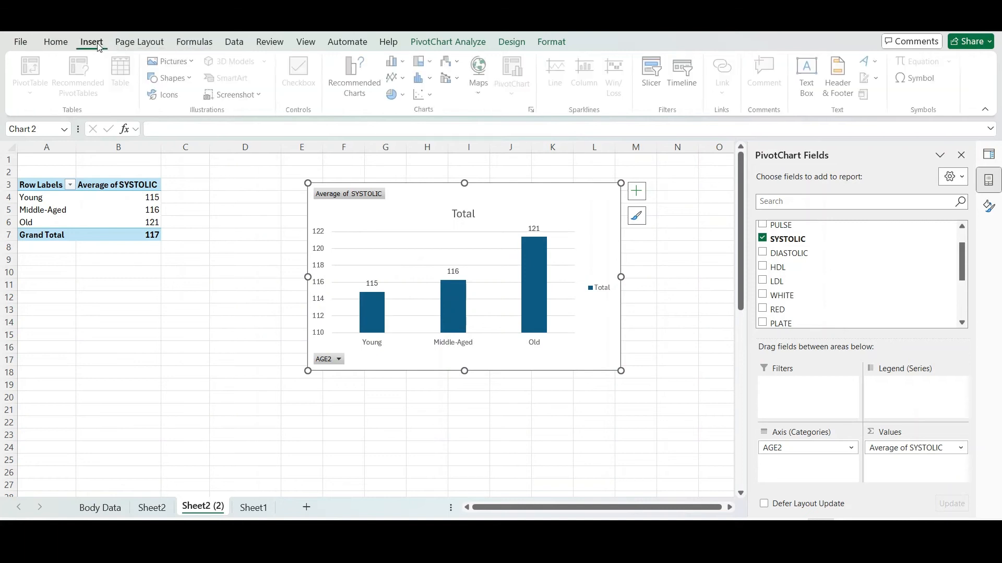
click(360, 88)
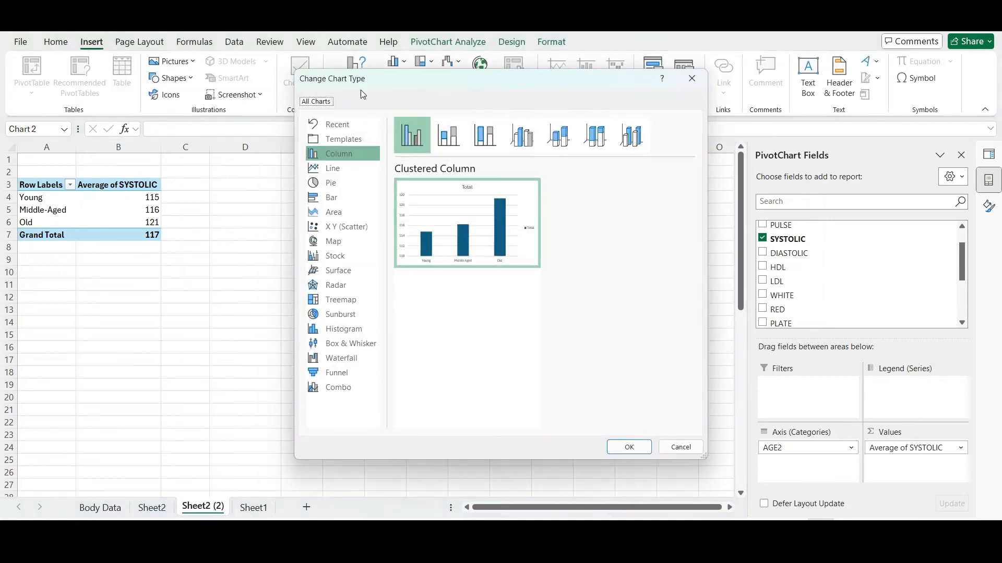
click(363, 166)
mouse_move(432, 193)
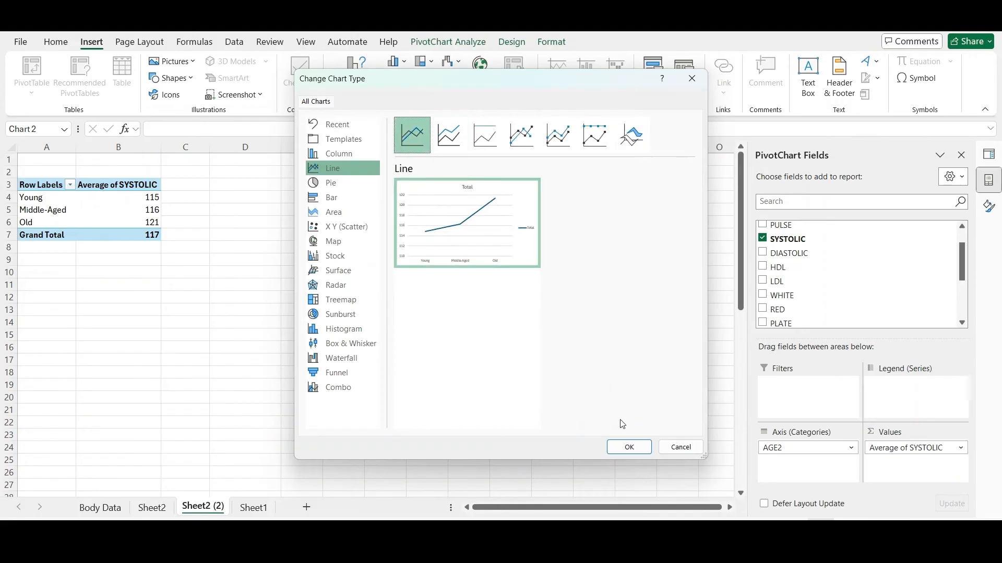
click(629, 447)
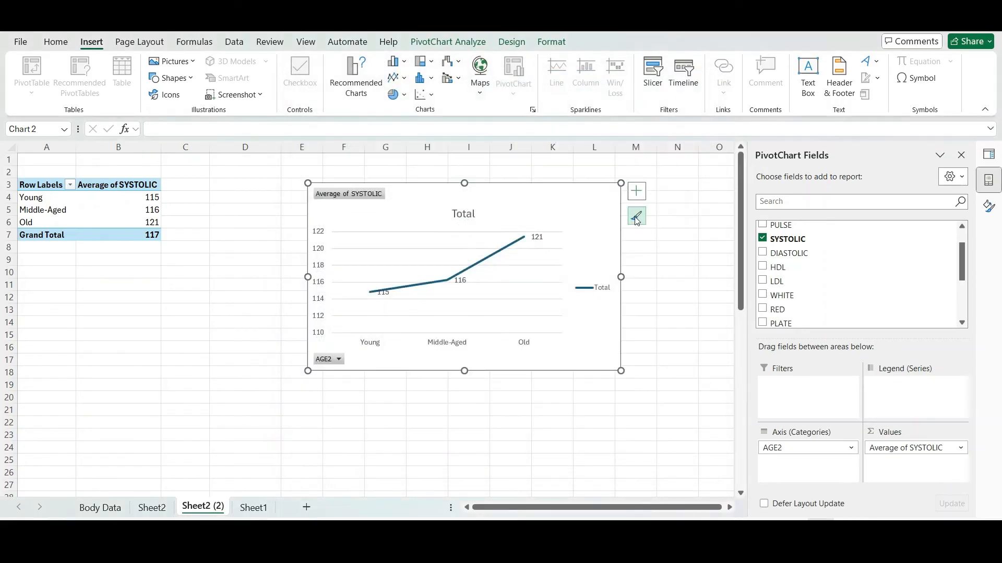
Step: Review the line chart's elements and check the next chart task in the assignment PDF
click(636, 191)
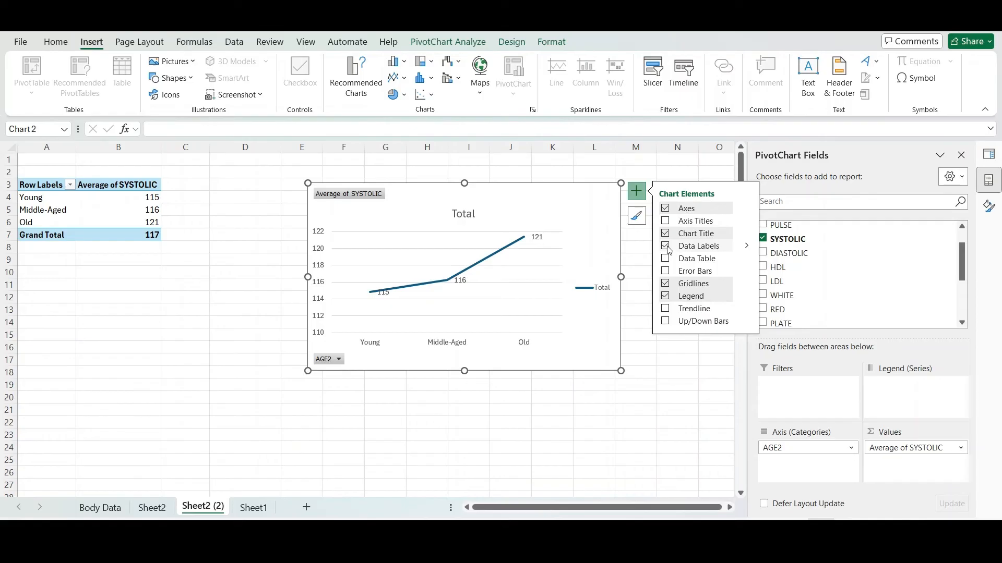
click(543, 273)
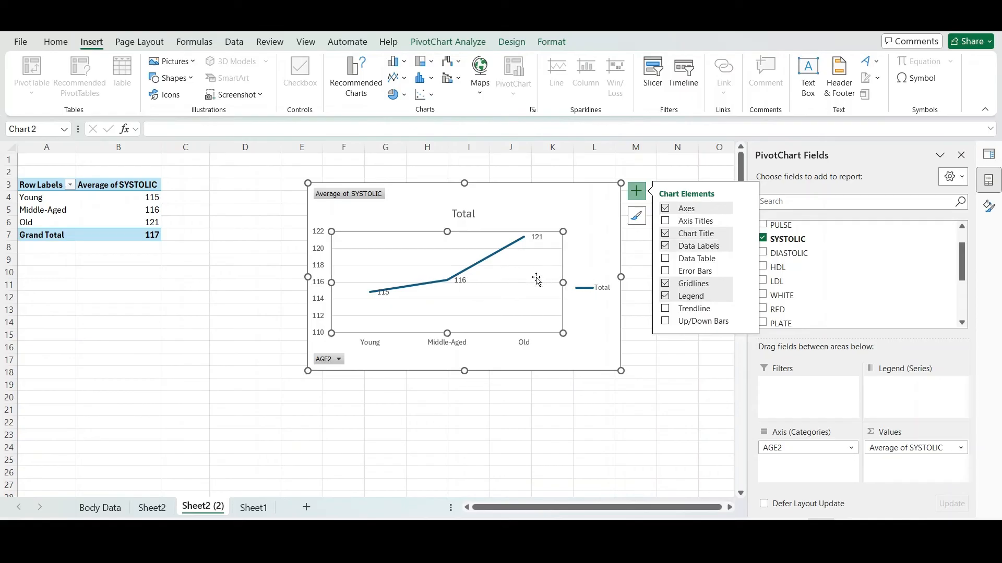
click(470, 215)
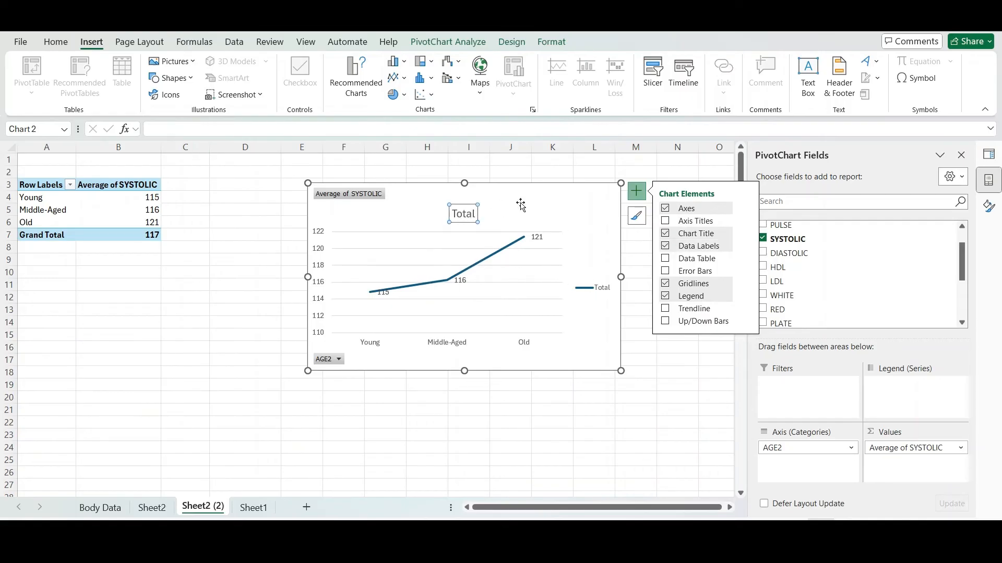
click(520, 205)
key(alt+Tab)
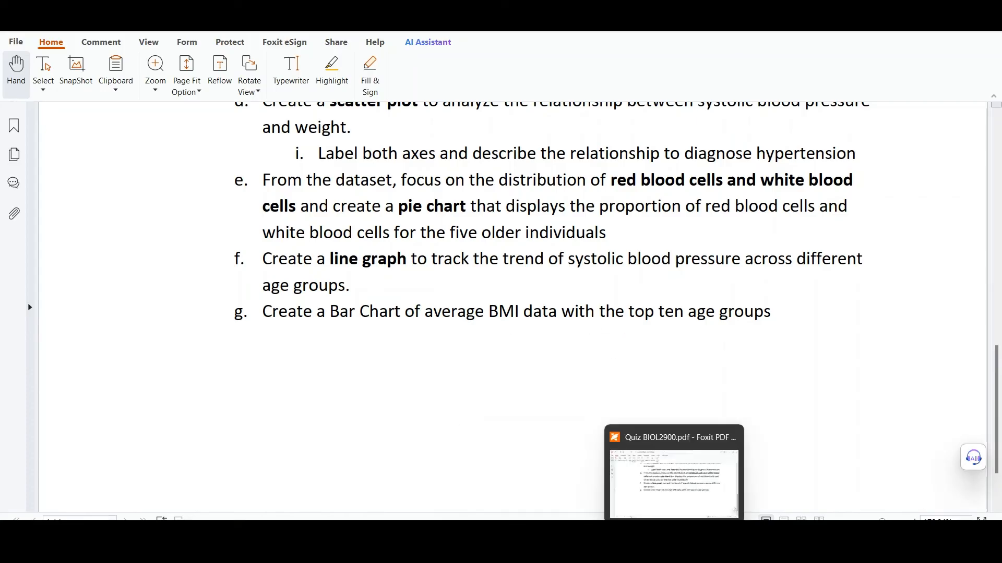
click(673, 469)
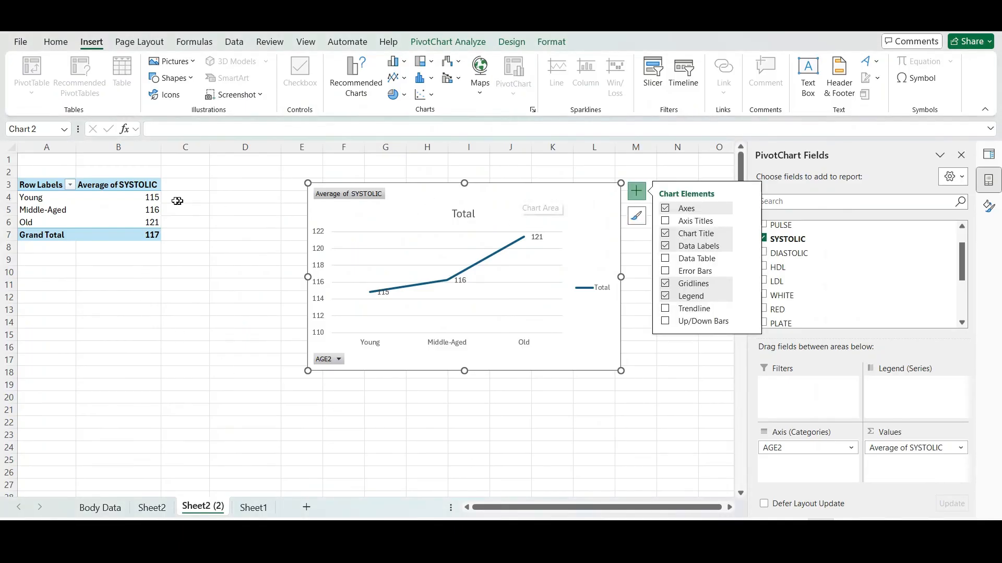
Step: Replace SYSTOLIC with BMI in the PivotChart's values and summarize the BMI field by Average
click(763, 239)
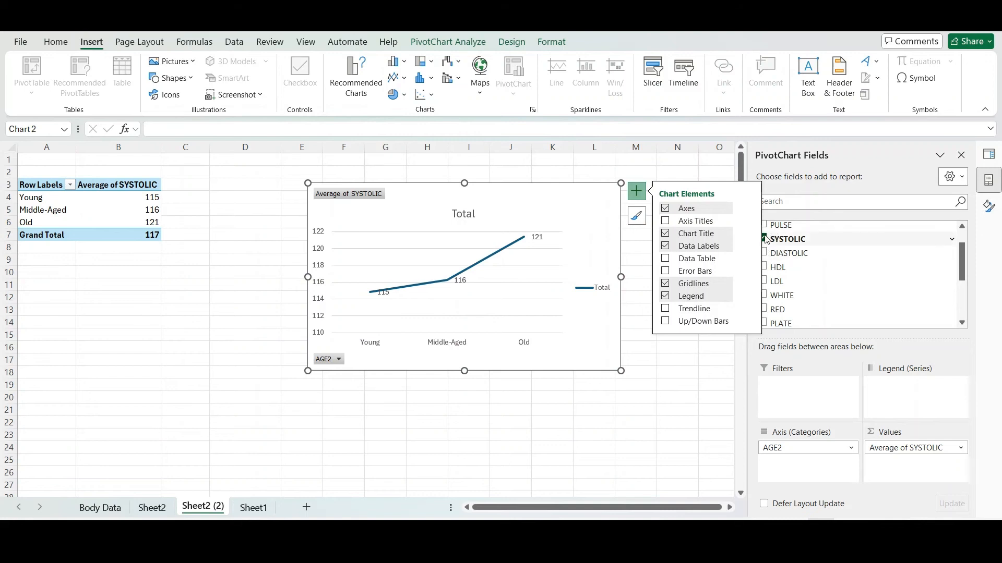
drag(963, 268, 974, 311)
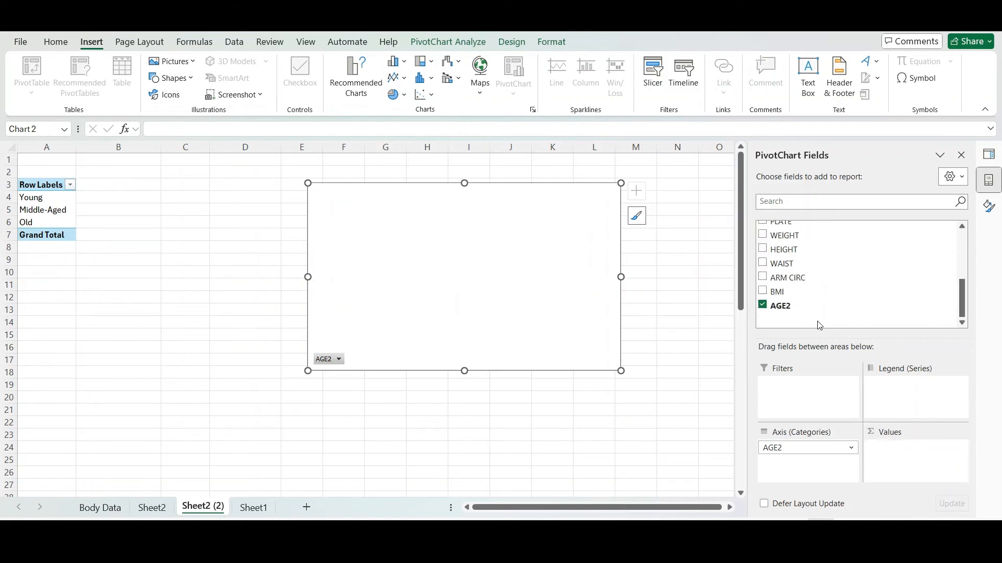
click(763, 292)
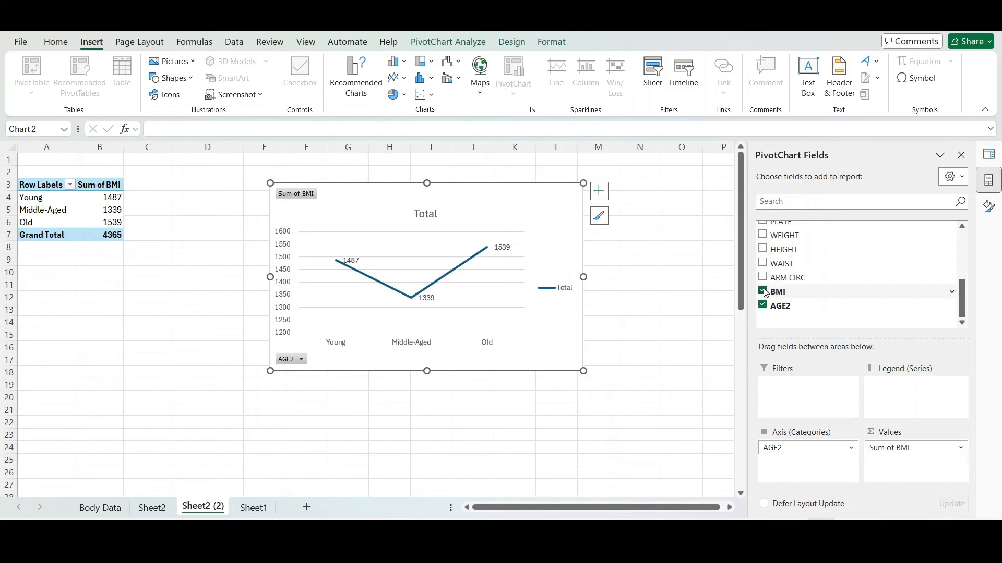
click(956, 449)
click(922, 433)
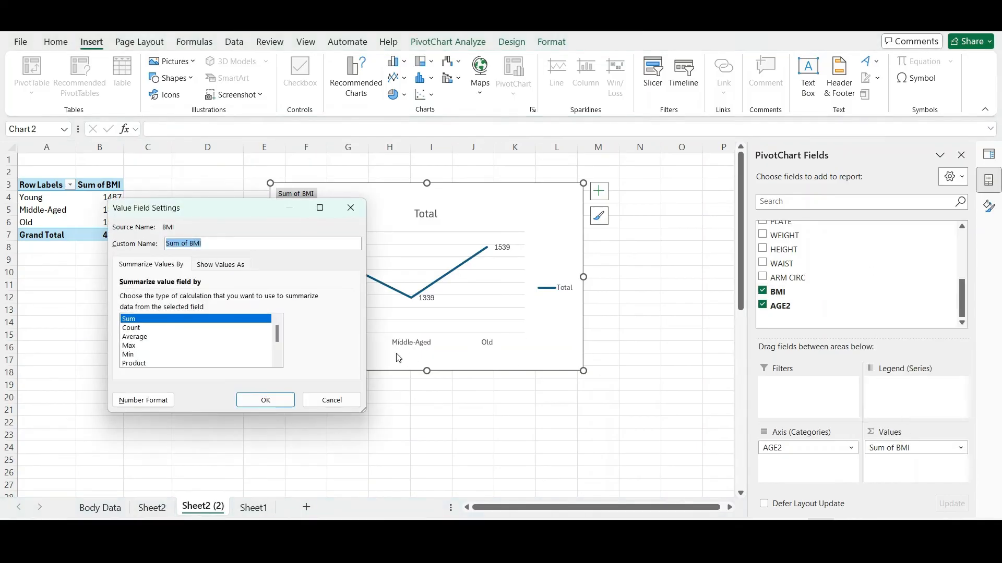
click(134, 337)
click(265, 400)
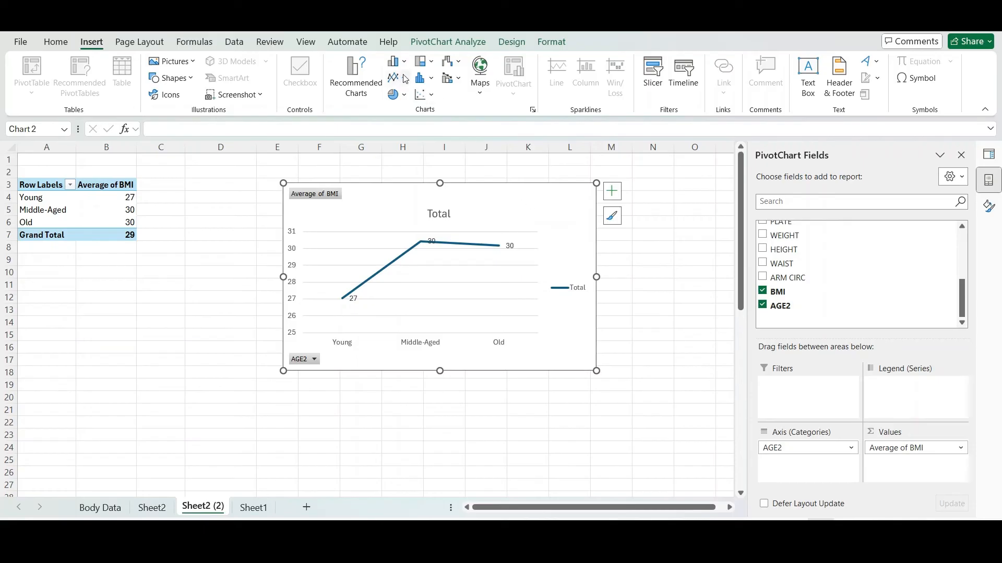
Step: Compare the available chart types for the average BMI PivotChart and change it to Clustered Column
click(434, 80)
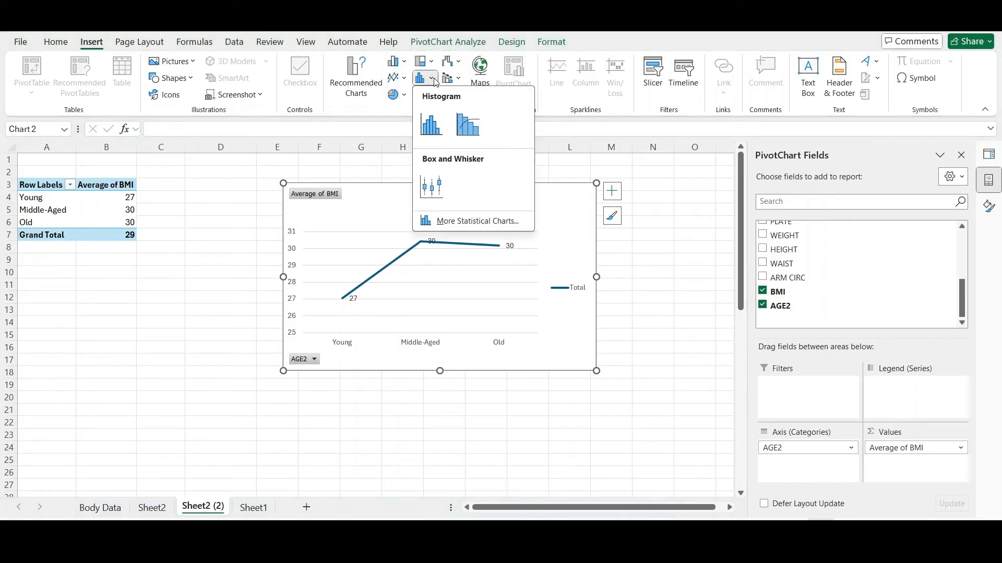
click(435, 79)
click(459, 80)
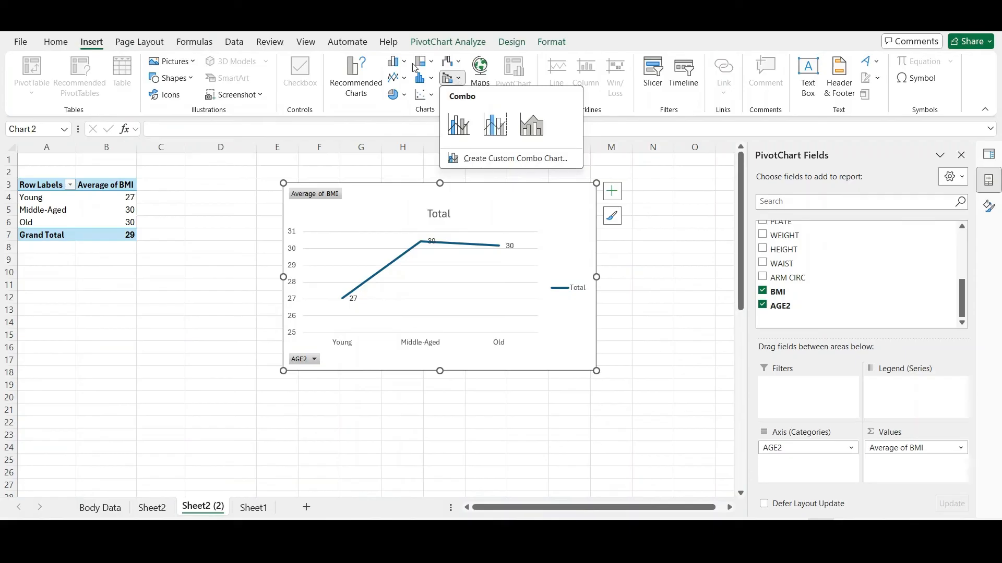
click(357, 76)
click(343, 153)
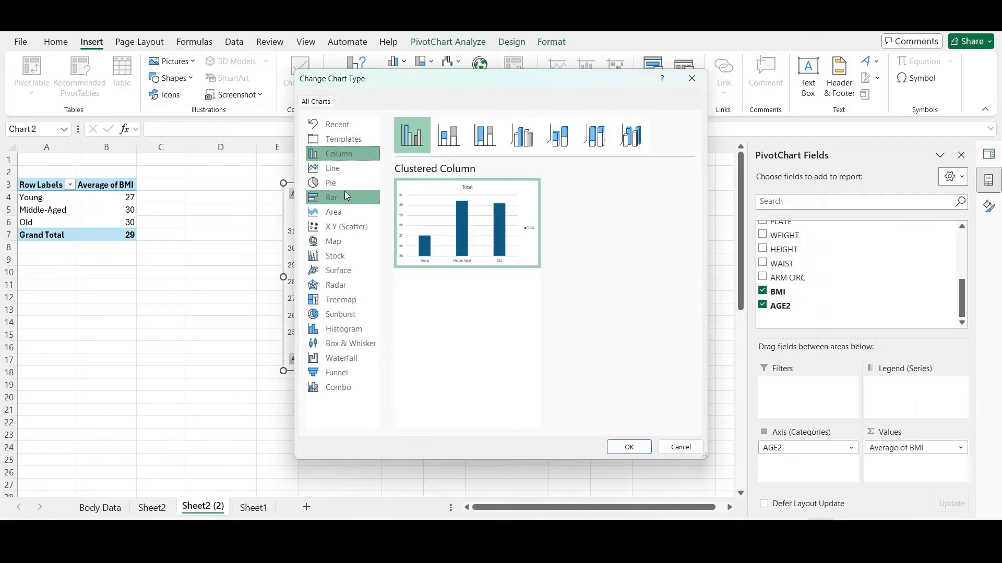
click(344, 196)
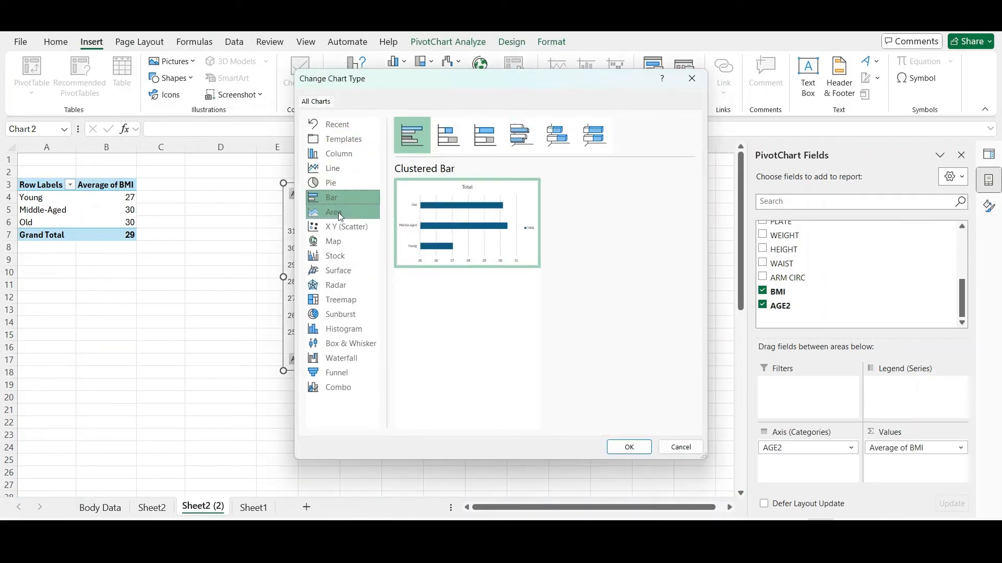
click(339, 214)
click(339, 227)
click(339, 242)
click(339, 256)
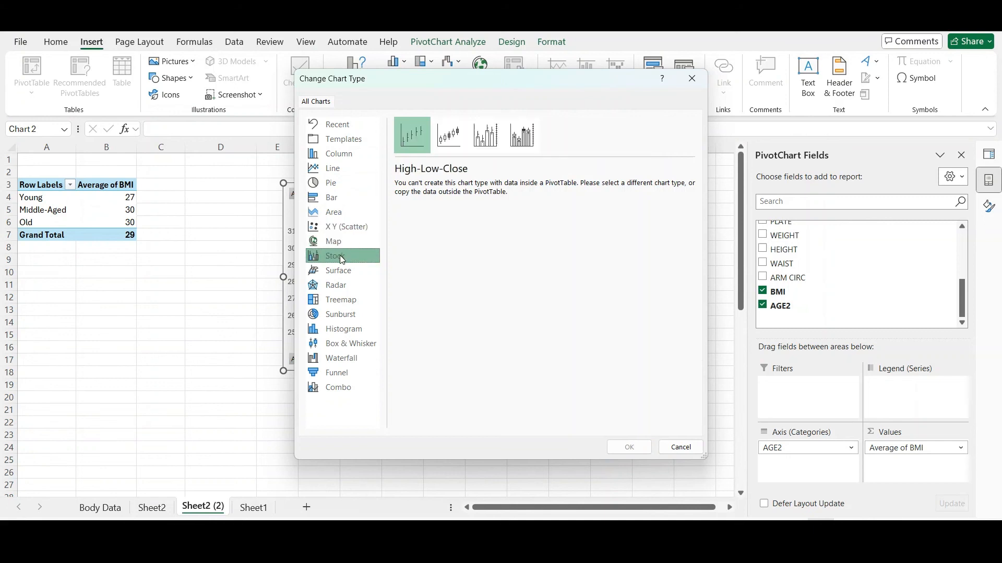
click(340, 270)
click(340, 197)
click(336, 168)
click(339, 151)
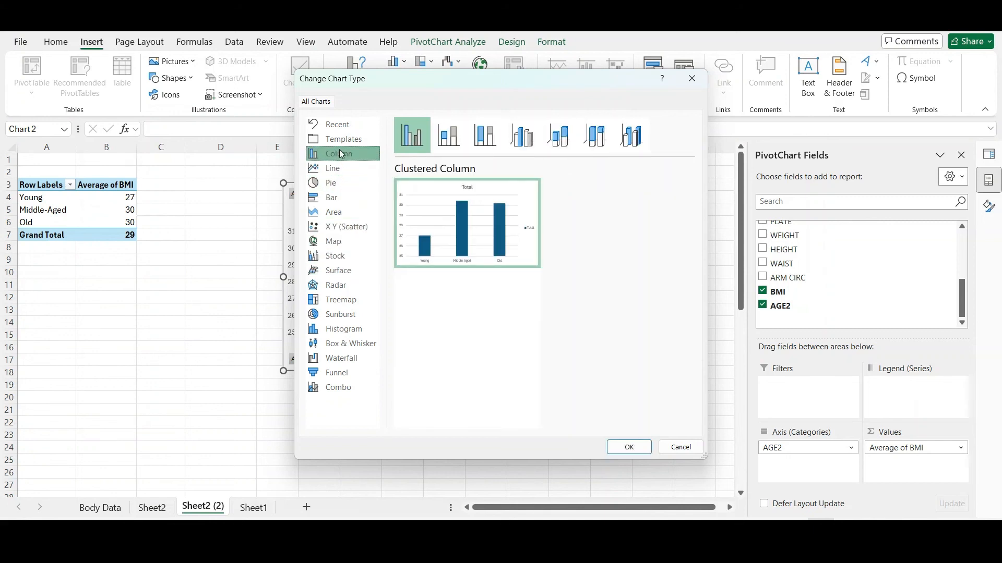
click(629, 448)
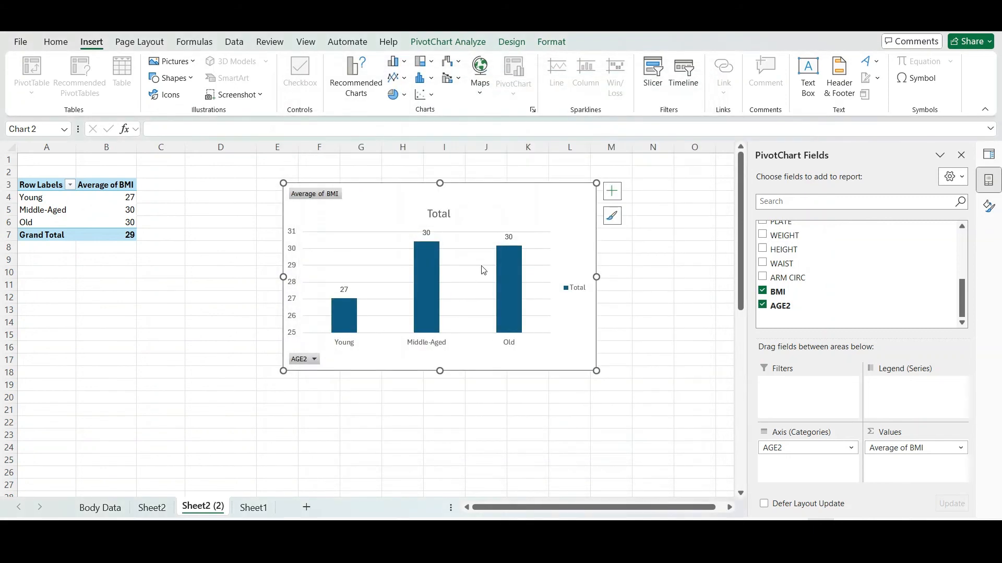
Step: Move the BMI column chart slightly down and towards the PivotTable, and change its color scheme to orange
drag(549, 218, 528, 233)
double_click(525, 216)
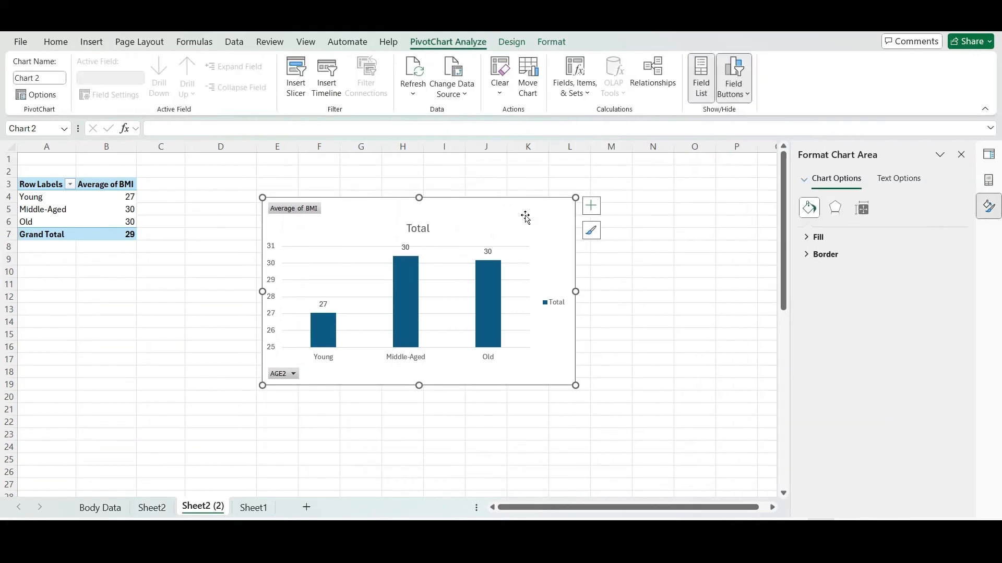
click(510, 43)
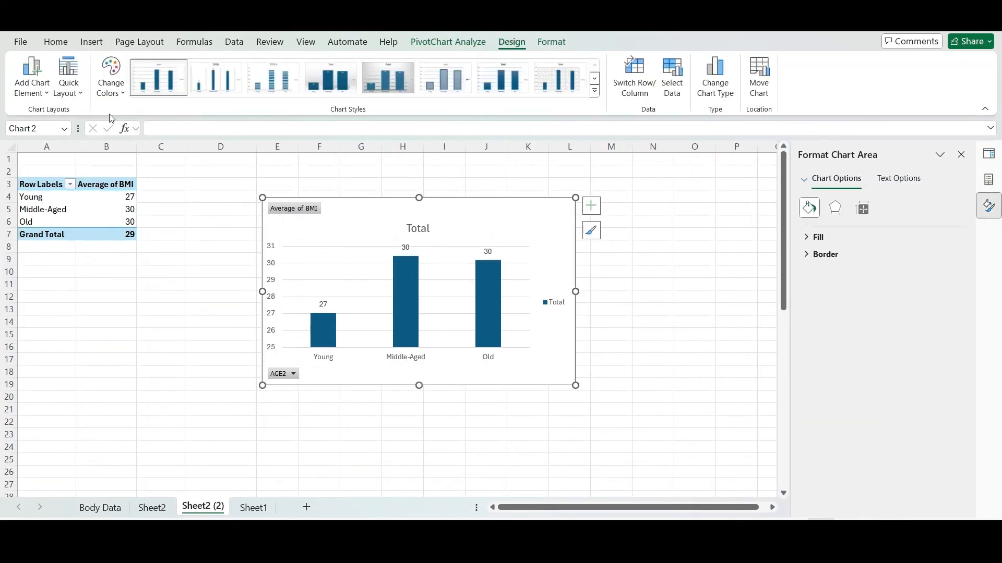
click(111, 78)
click(143, 261)
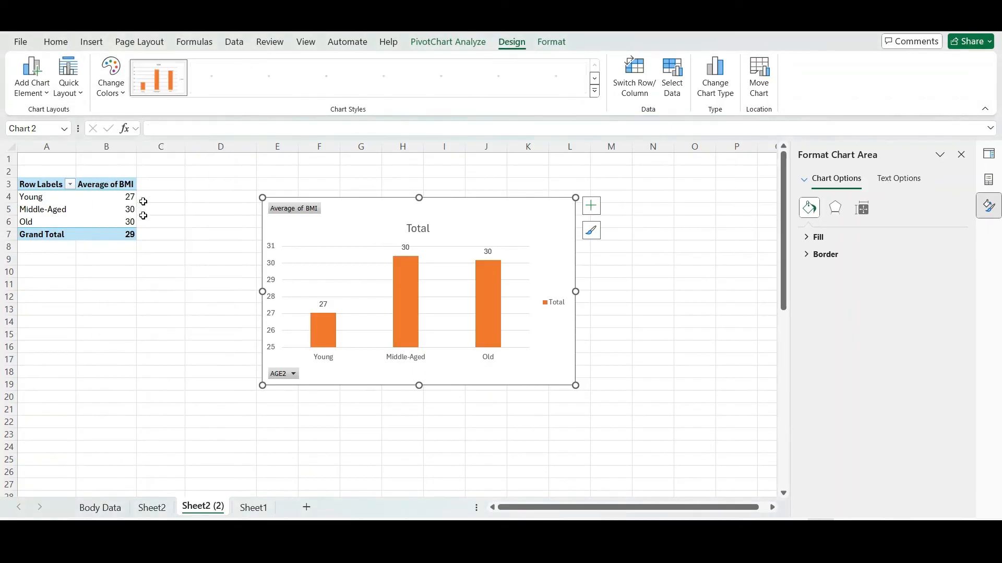
Step: Apply a quick layout with the legend below the BMI chart, and a chart style with fading gradient columns and a bold uppercase title
click(79, 91)
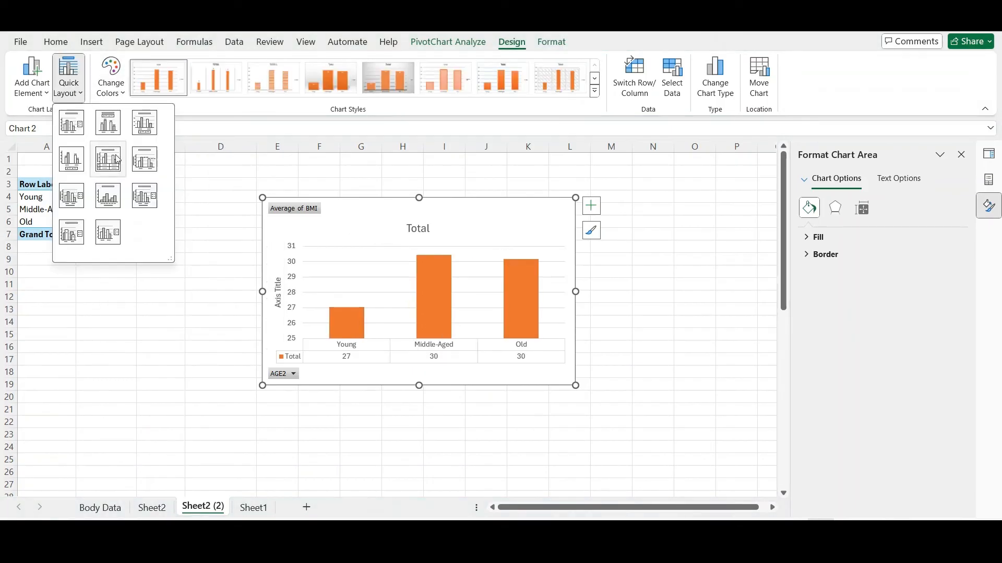
click(145, 128)
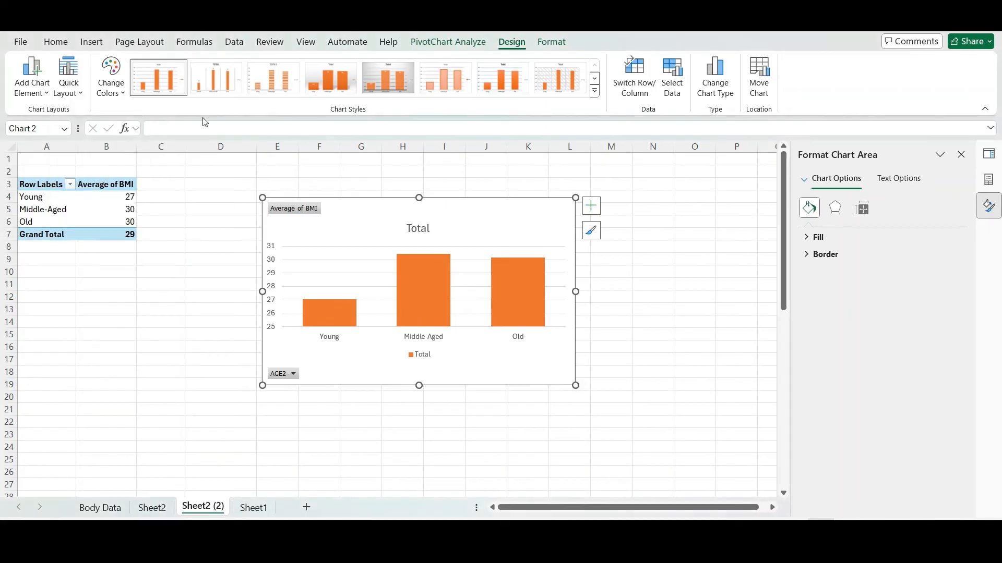
click(595, 79)
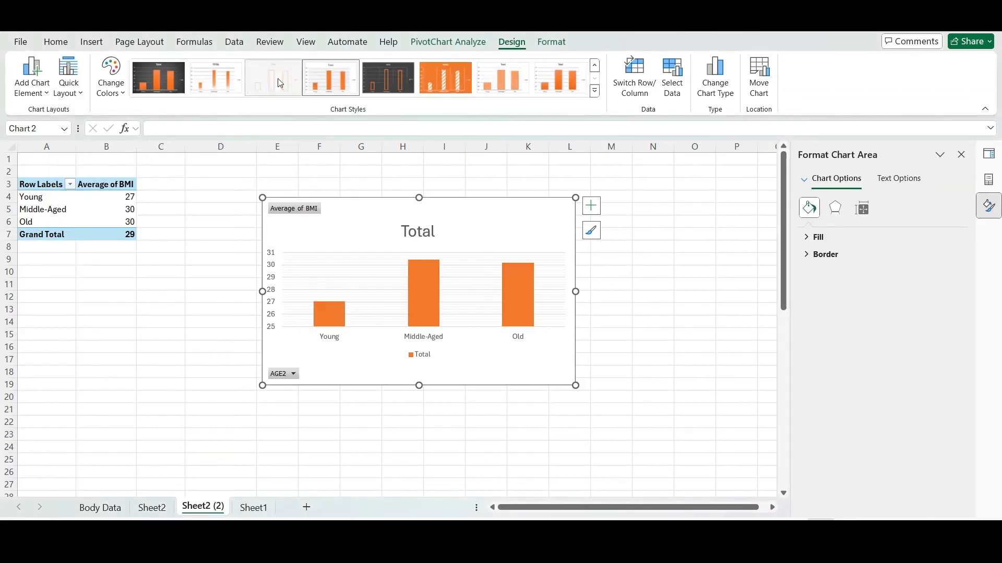
click(225, 80)
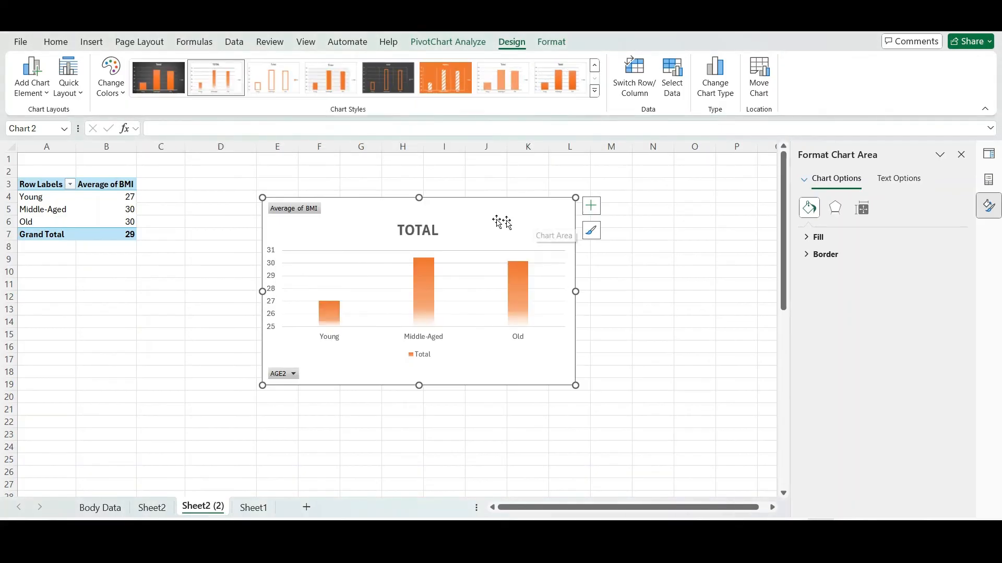
Step: Move the BMI column chart farther from the PivotTable and slightly up, so it starts around column F near row 3
drag(493, 216, 537, 211)
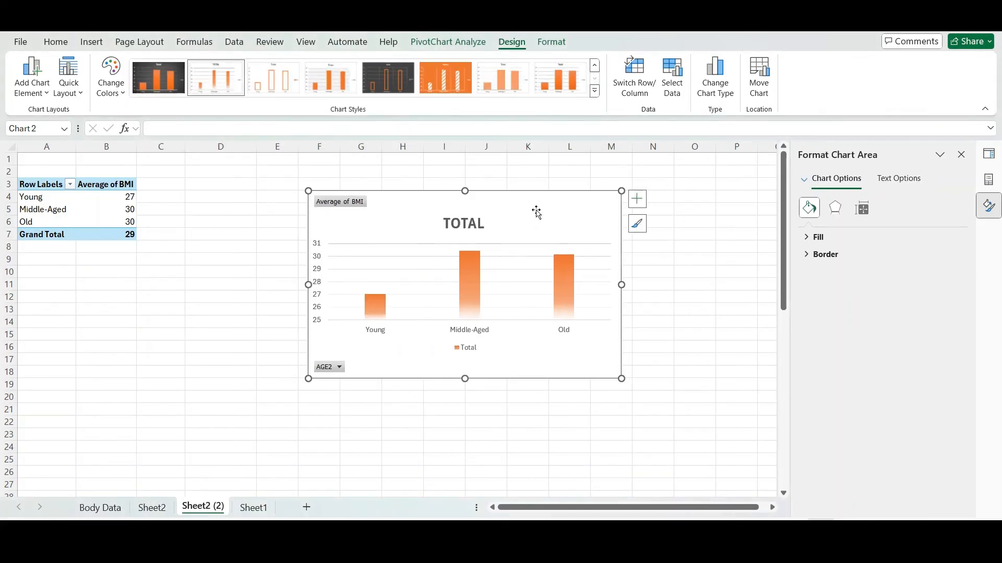
click(56, 42)
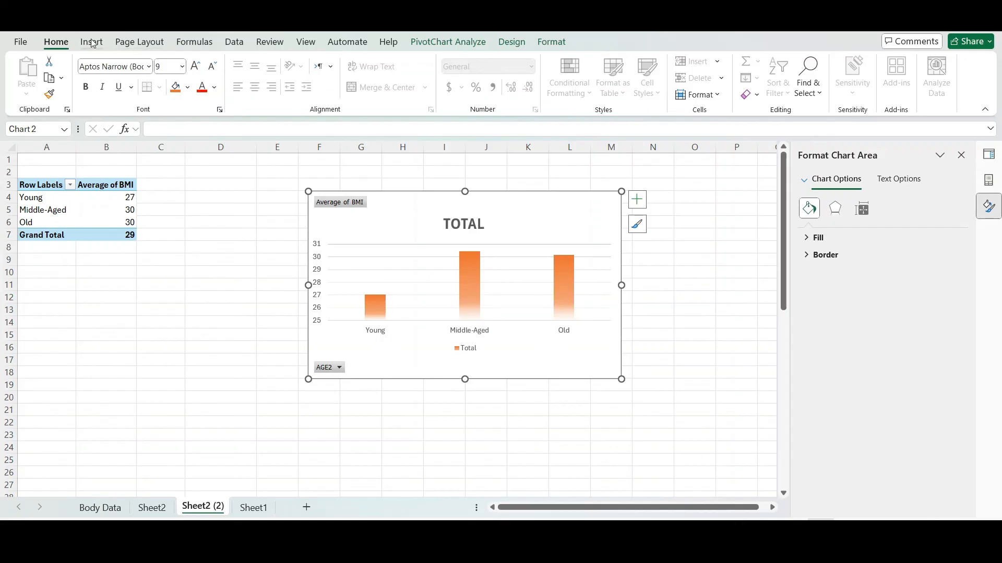
click(92, 43)
drag(556, 208, 562, 197)
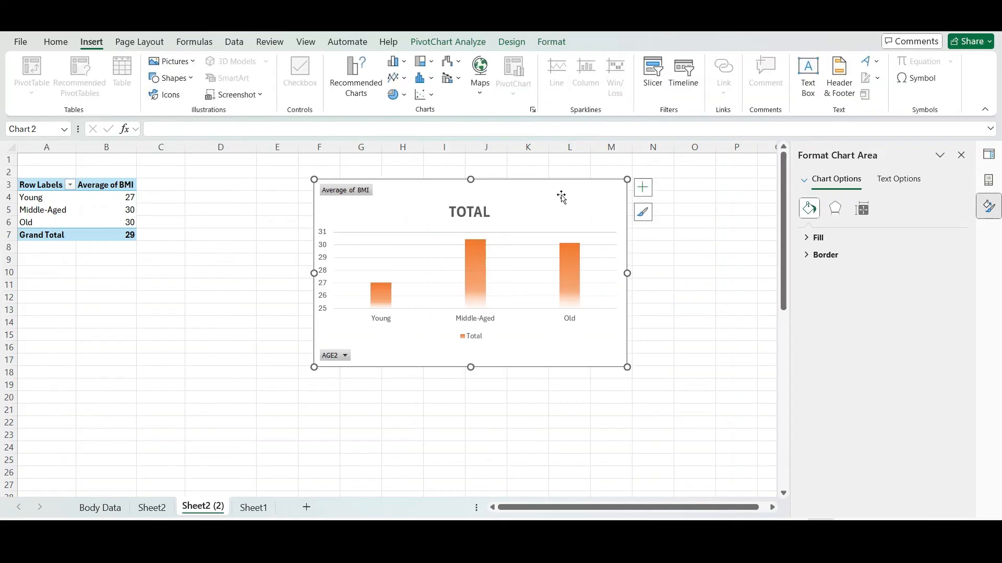
Step: Insert a slicer for the AGE field and place it directly below the BMI PivotTable
click(653, 72)
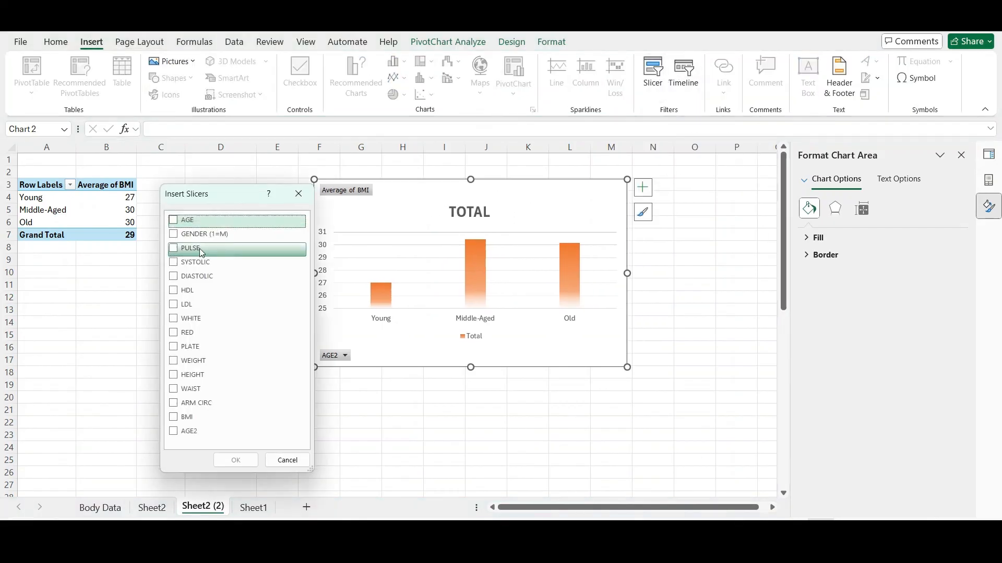
drag(236, 201, 203, 212)
click(155, 228)
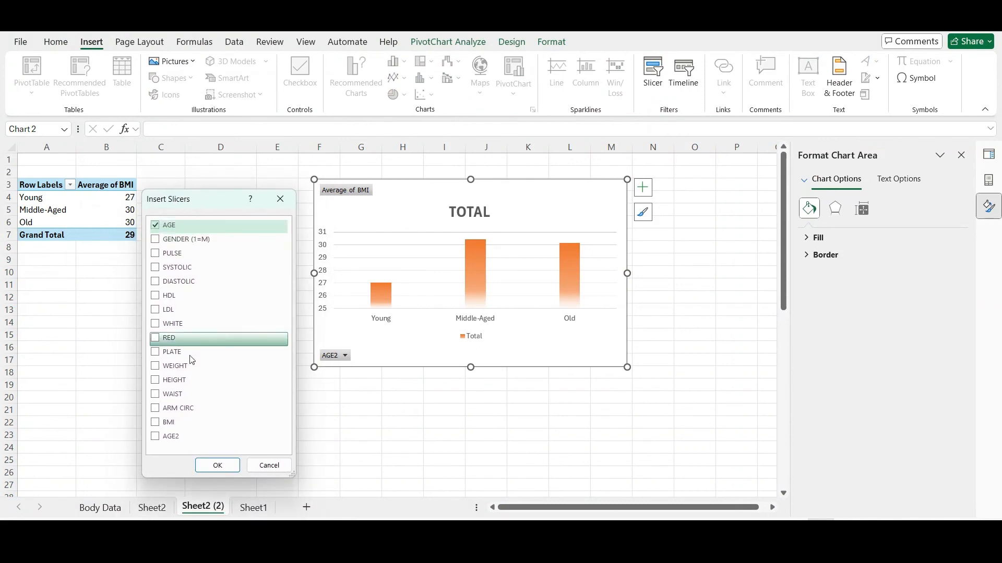
click(218, 466)
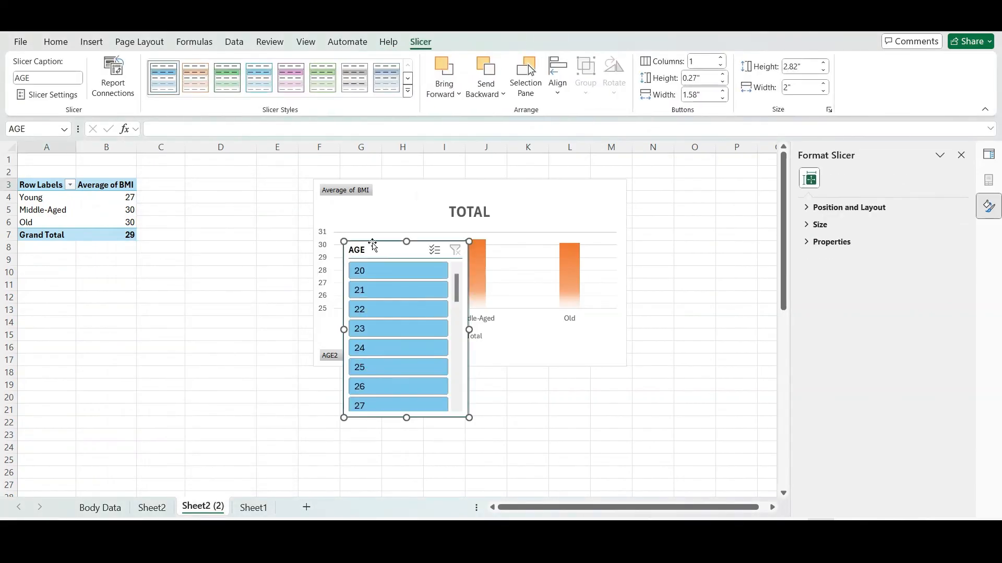
drag(402, 246, 46, 256)
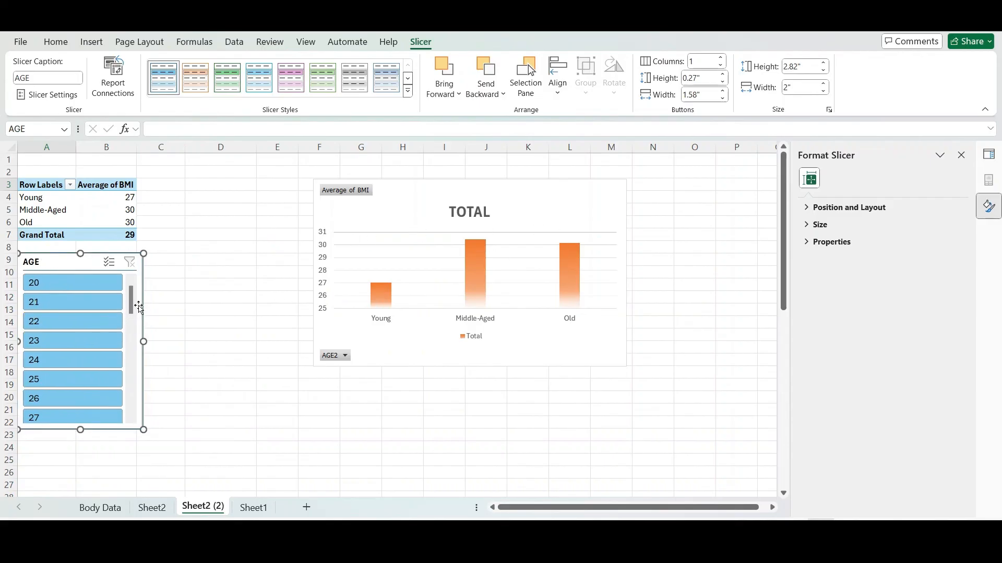
Step: Try filtering the PivotTable and chart by single ages such as 20, 21, 22, 26 and 50, and delete the AGE slicer
click(49, 281)
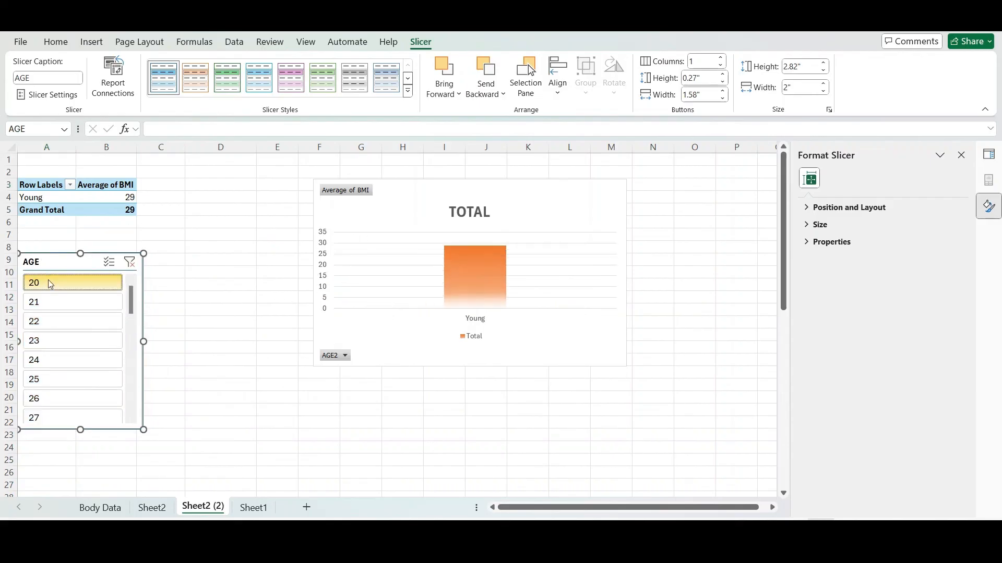
click(54, 302)
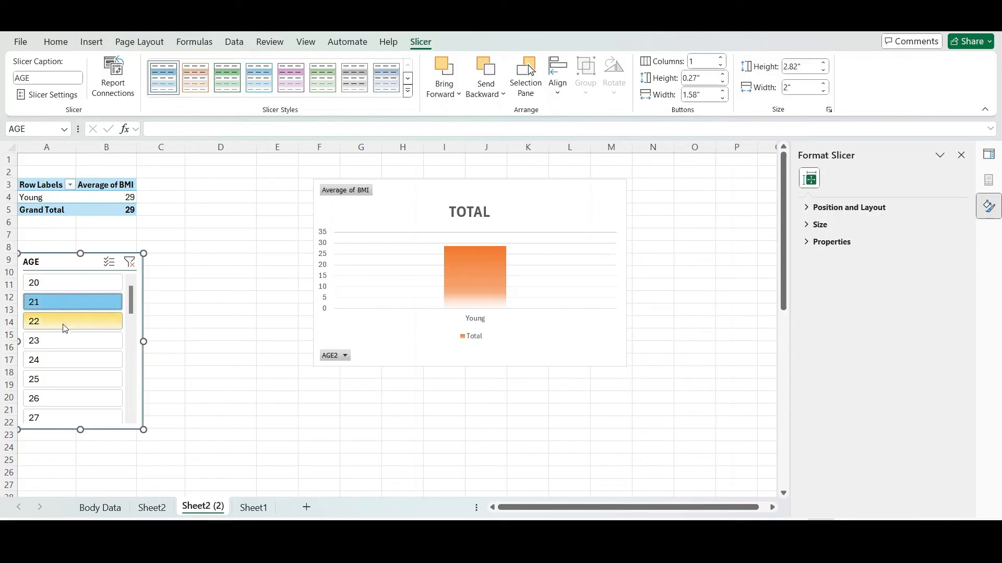
click(71, 324)
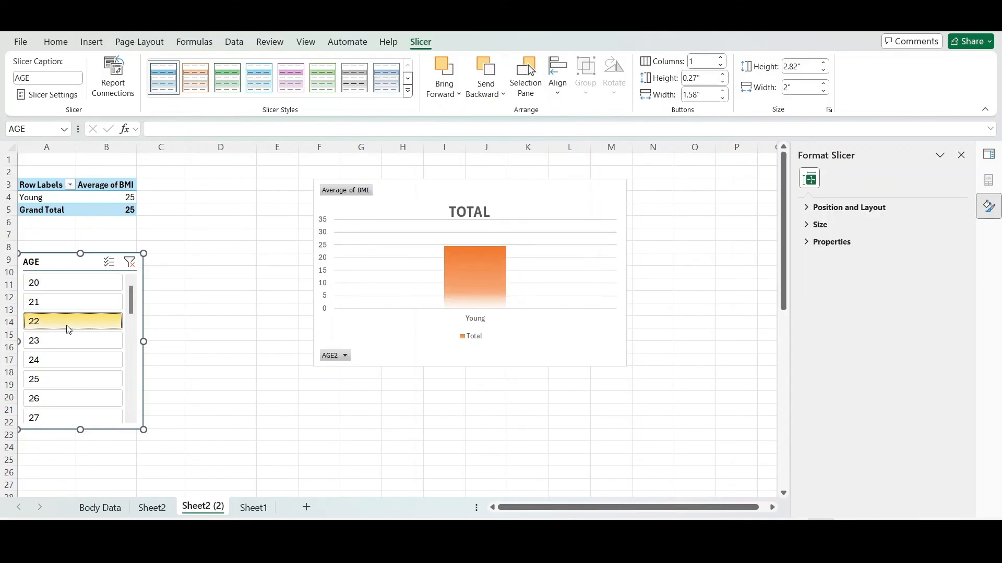
click(65, 360)
click(66, 379)
click(66, 399)
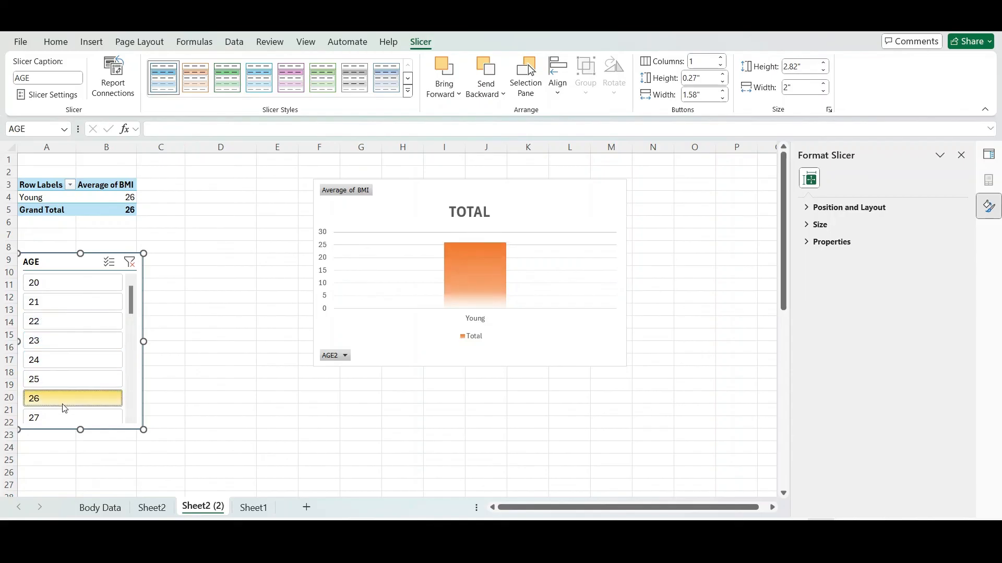
click(63, 418)
drag(131, 297, 121, 416)
click(78, 399)
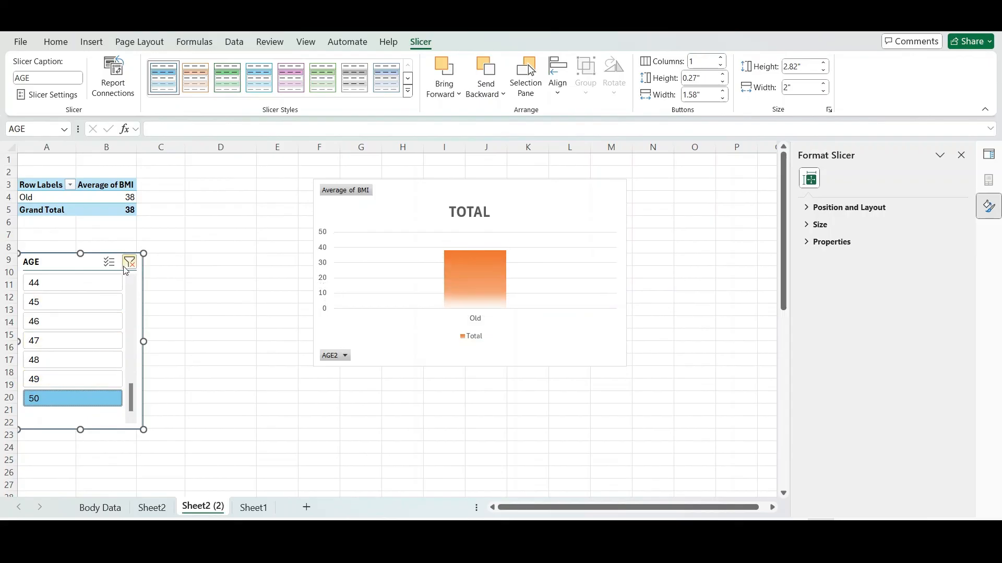
drag(84, 254, 117, 253)
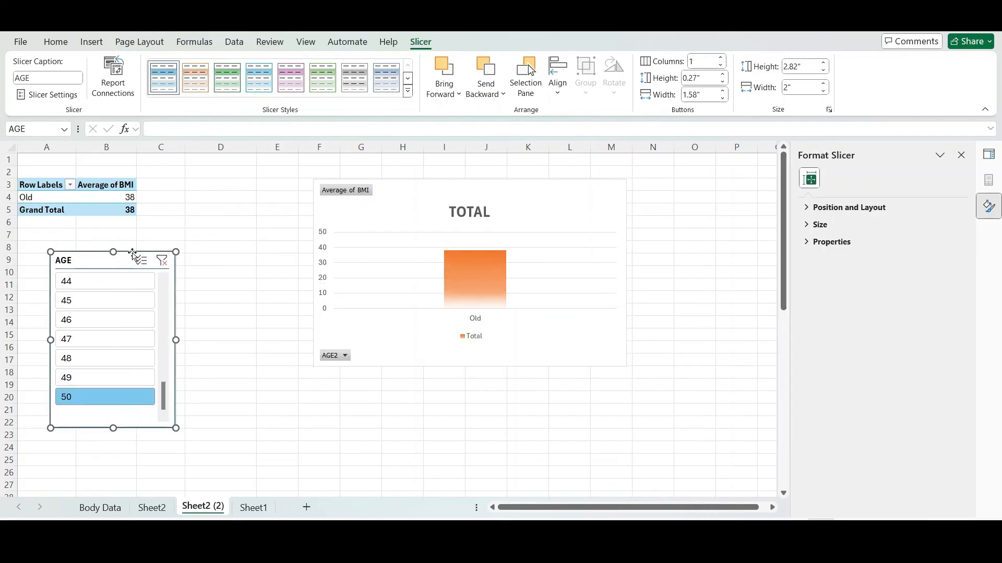
key(Delete)
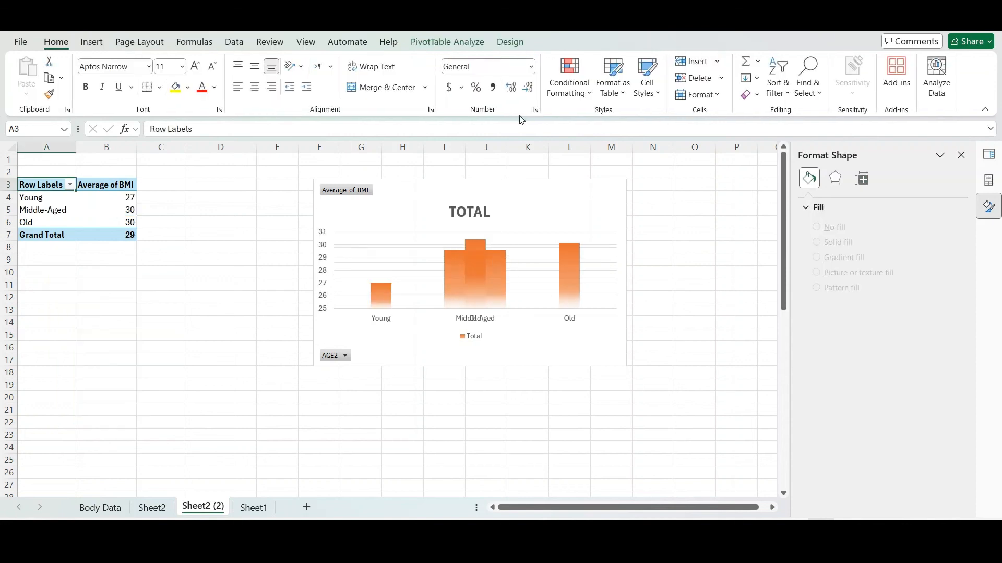
Step: Insert a slicer for the AGE2 field and place it between the PivotTable and the BMI chart
click(99, 43)
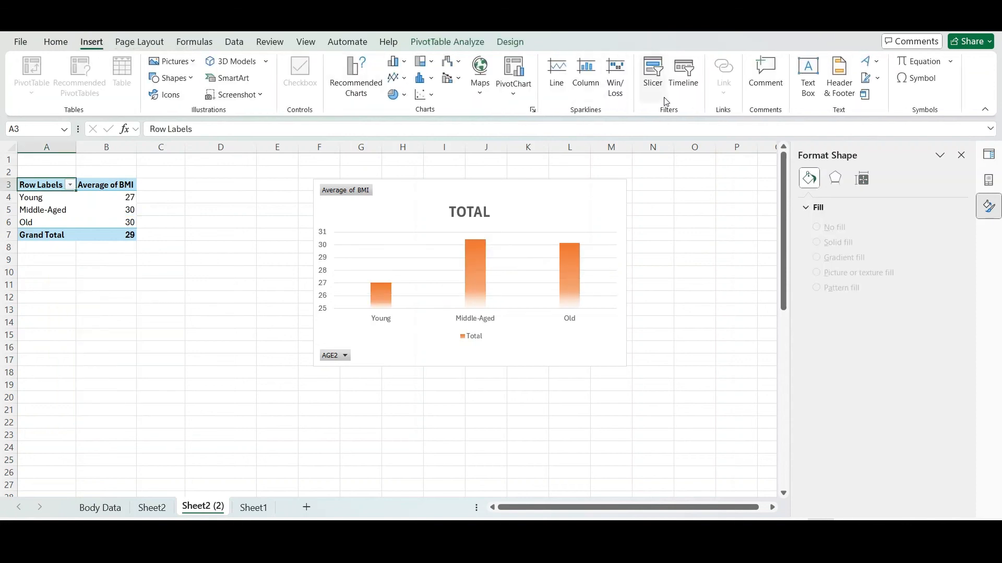
click(649, 88)
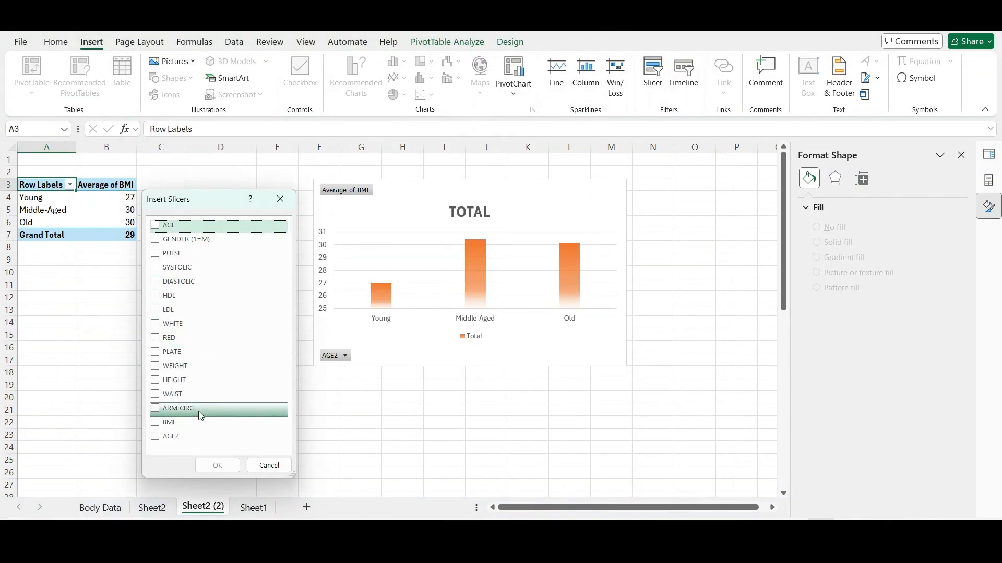
click(155, 437)
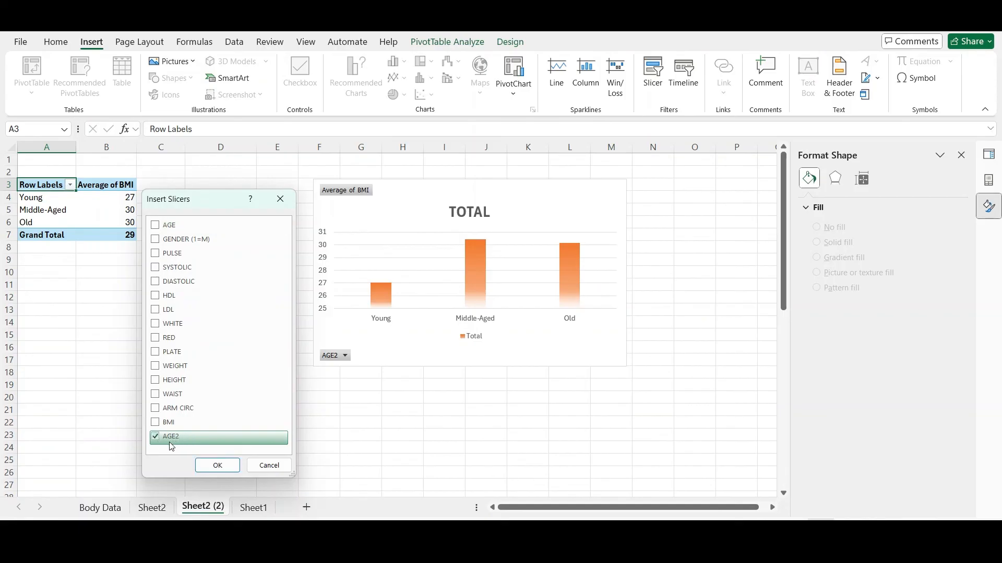
click(216, 465)
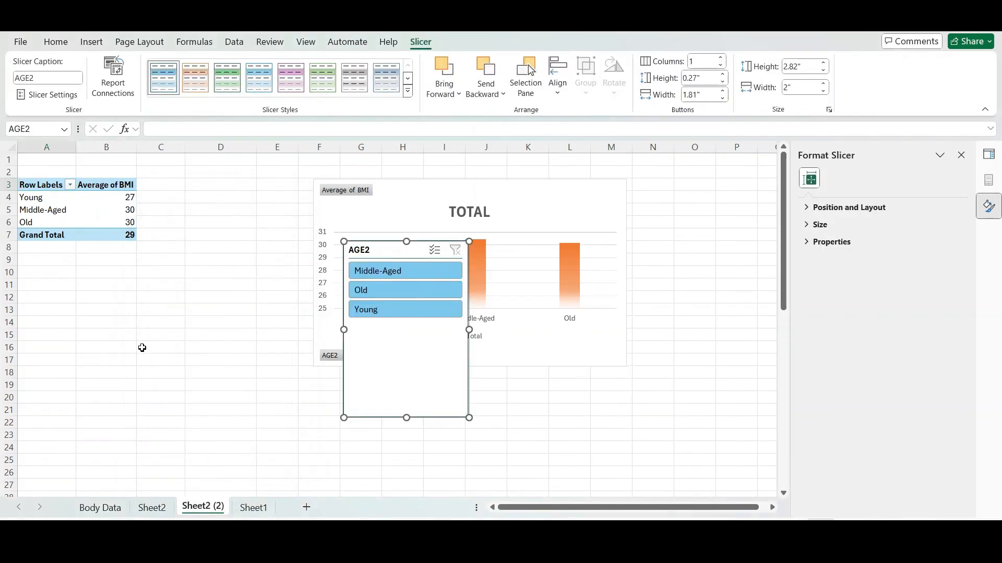
drag(371, 253, 166, 194)
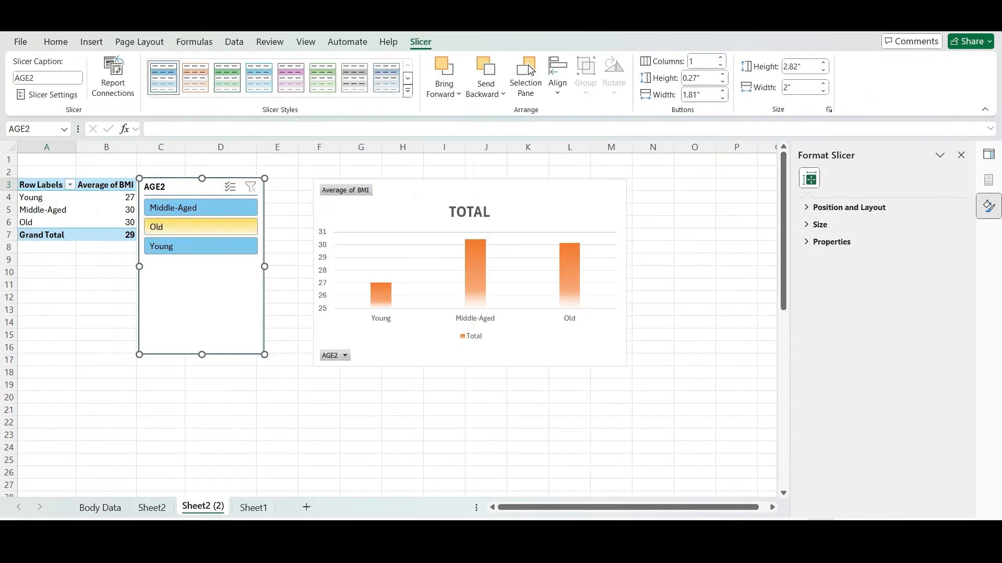
Step: Filter the average BMI data by Young, Old and Middle-Aged in turn using the AGE2 slicer
click(168, 249)
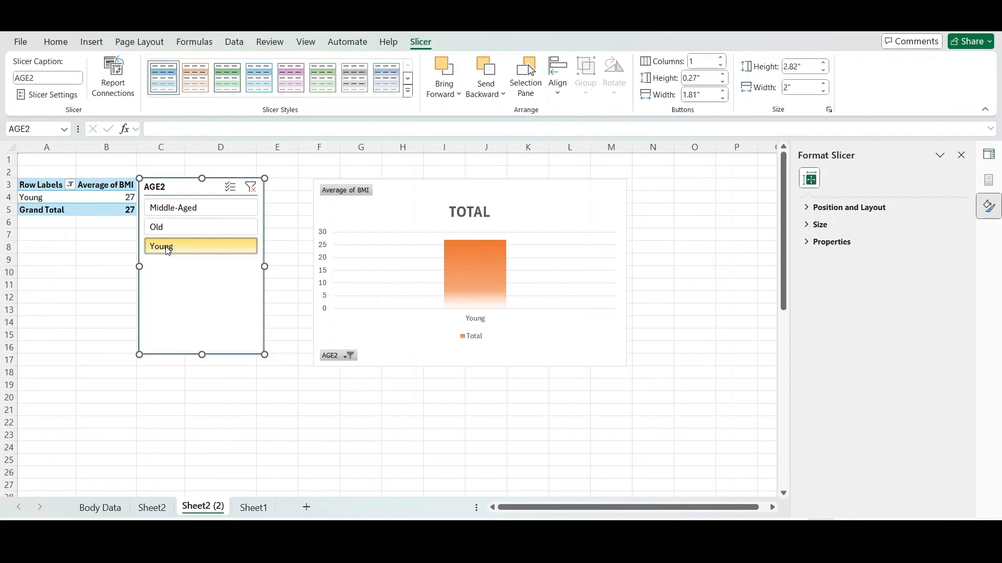
click(176, 230)
click(190, 209)
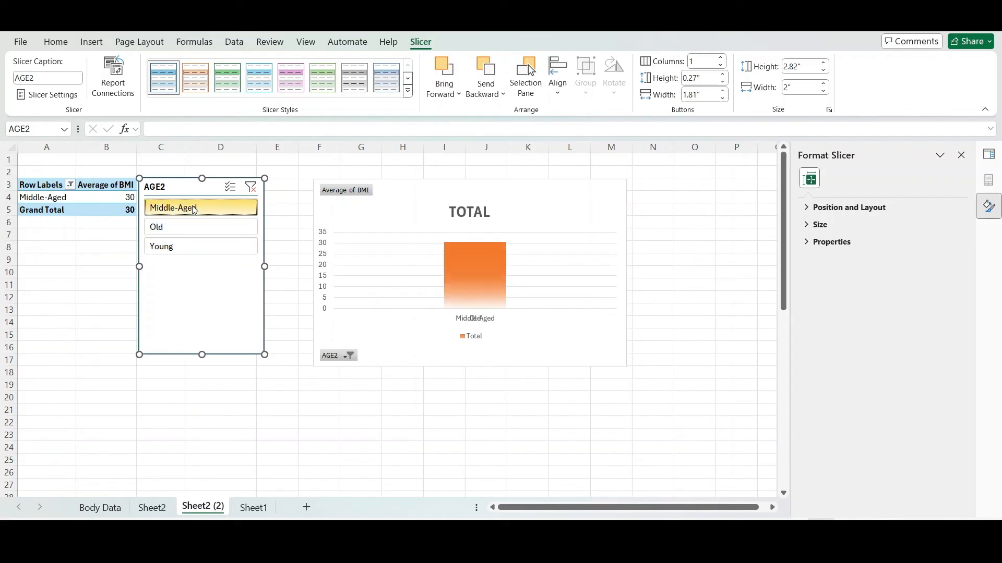
Step: Move the AGE2 slicer to the far side of the BMI chart, aligned beside its edge
mouse_move(188, 178)
mouse_down()
mouse_move(205, 172)
mouse_move(188, 171)
mouse_up()
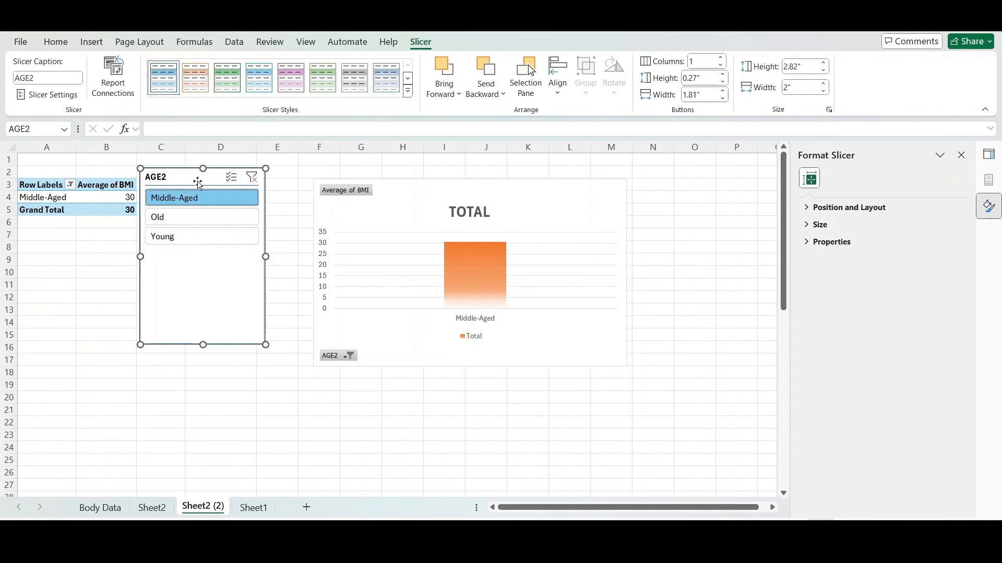
drag(198, 182, 687, 191)
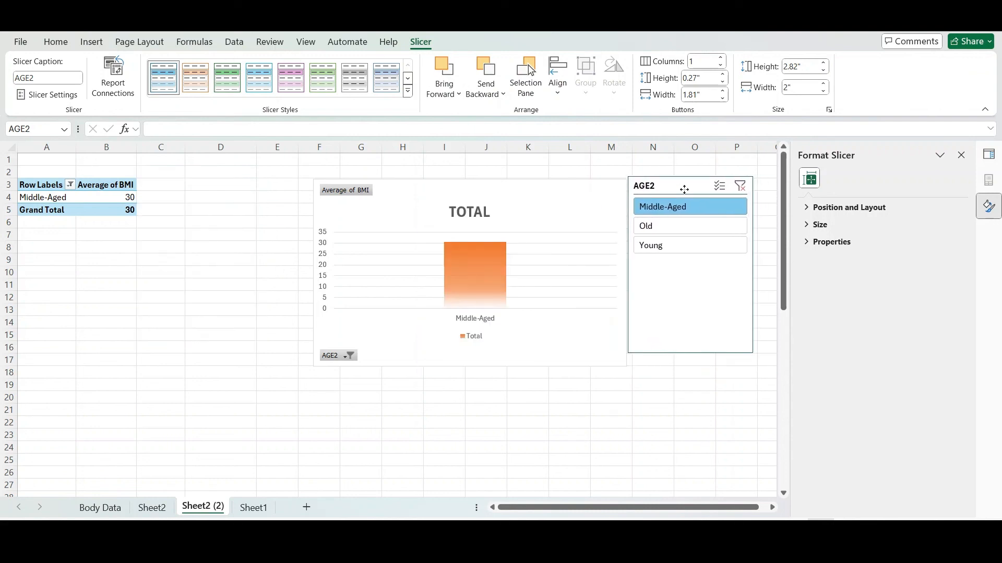
Step: Cycle the relocated AGE2 slicer through its age groups to compare the chart, and clear the slicer's filter
click(690, 223)
click(686, 244)
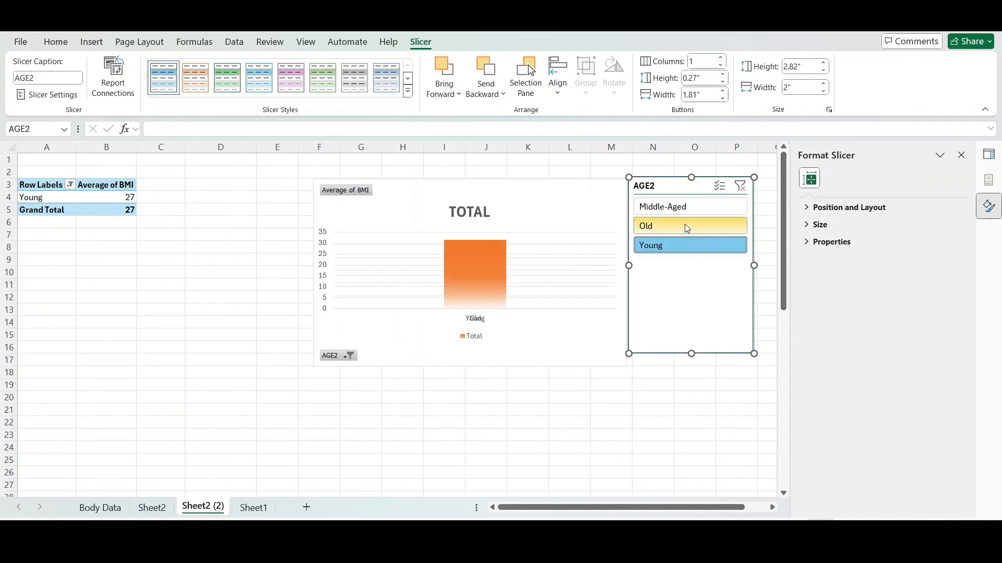
click(685, 224)
click(675, 199)
click(680, 226)
click(678, 245)
click(681, 225)
click(688, 208)
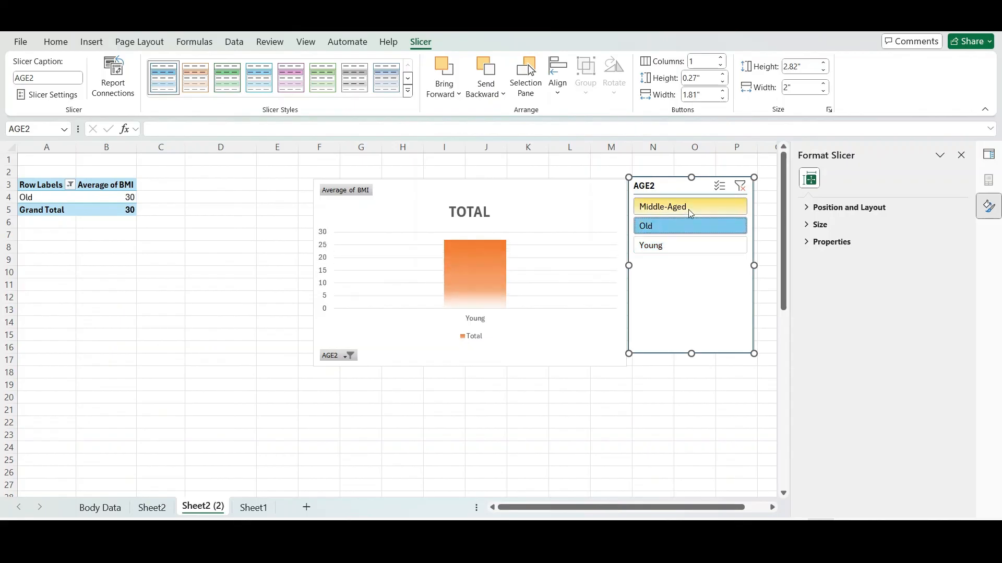
click(740, 186)
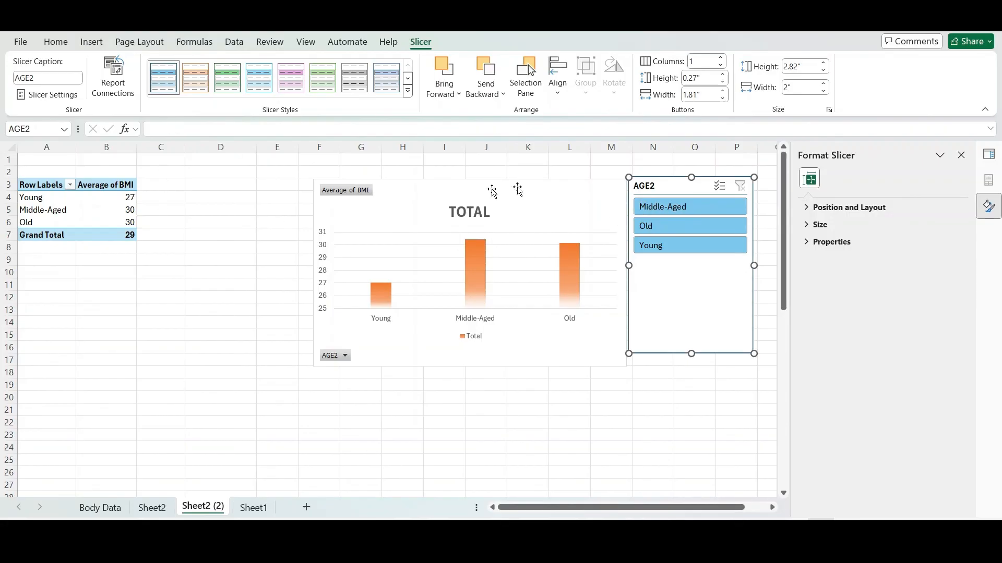
Step: Review the PivotTable's field list and examine the options for AGE2 in Rows and Average of BMI in Values
click(25, 189)
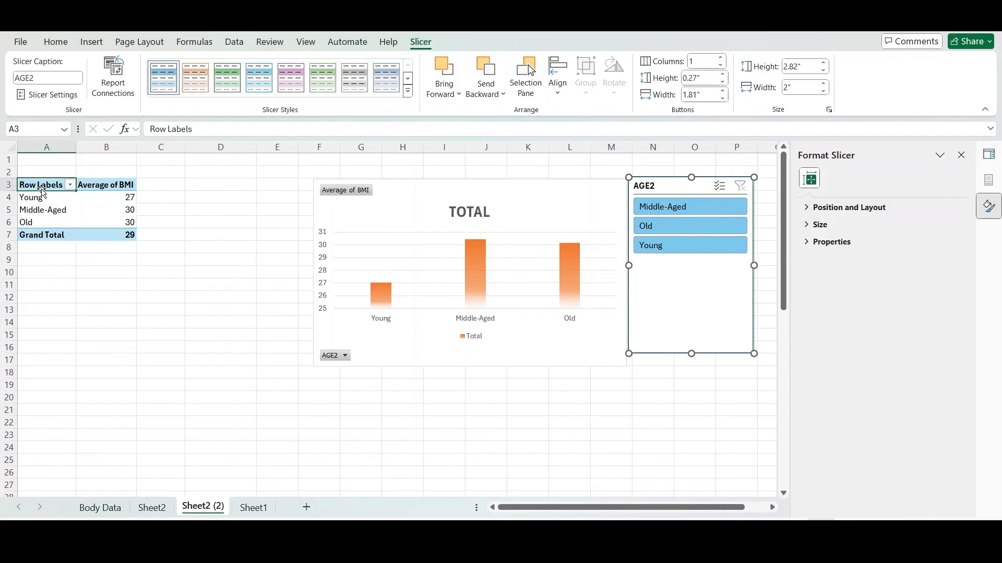
click(988, 155)
click(988, 180)
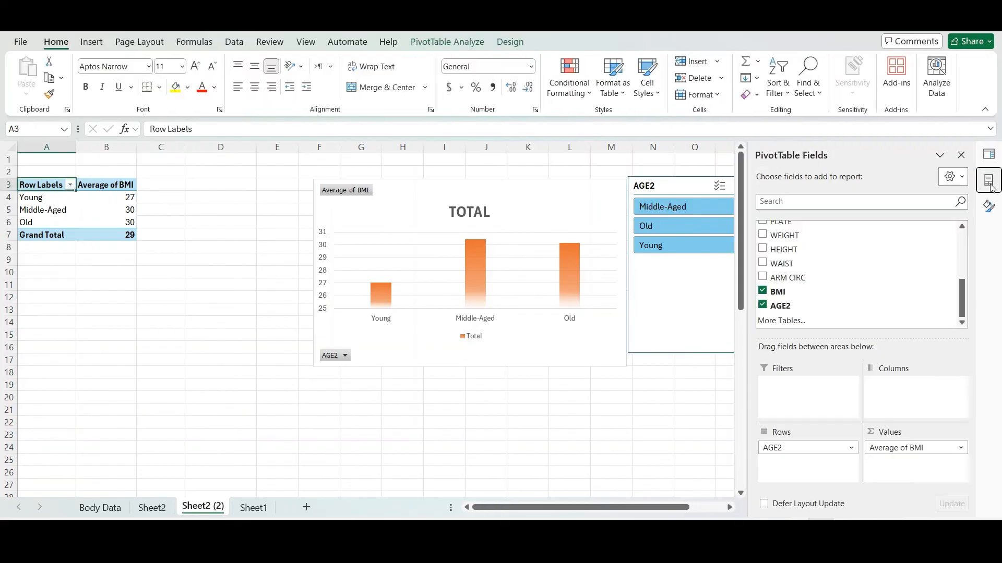
drag(963, 303, 962, 248)
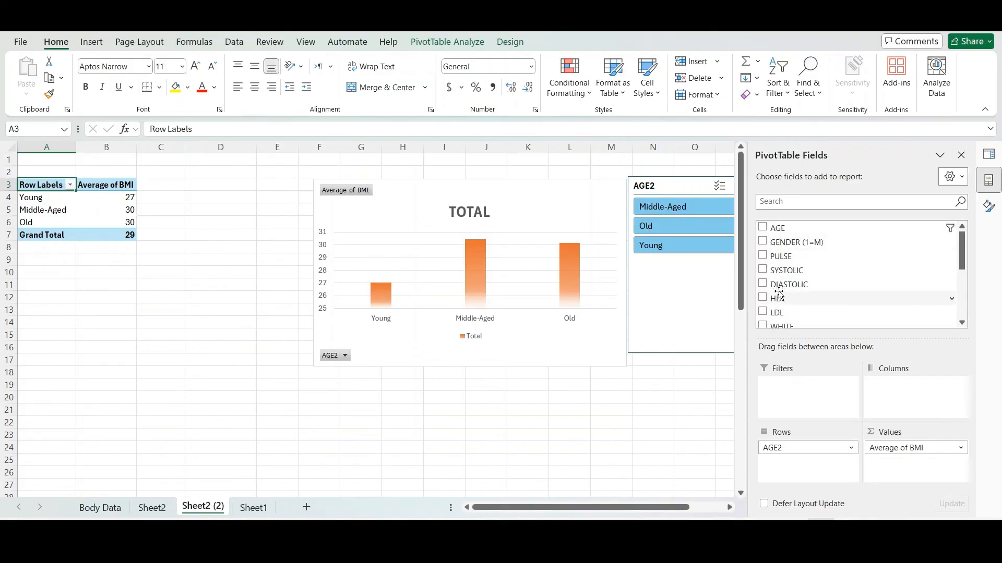
scroll(777, 282, down, 2)
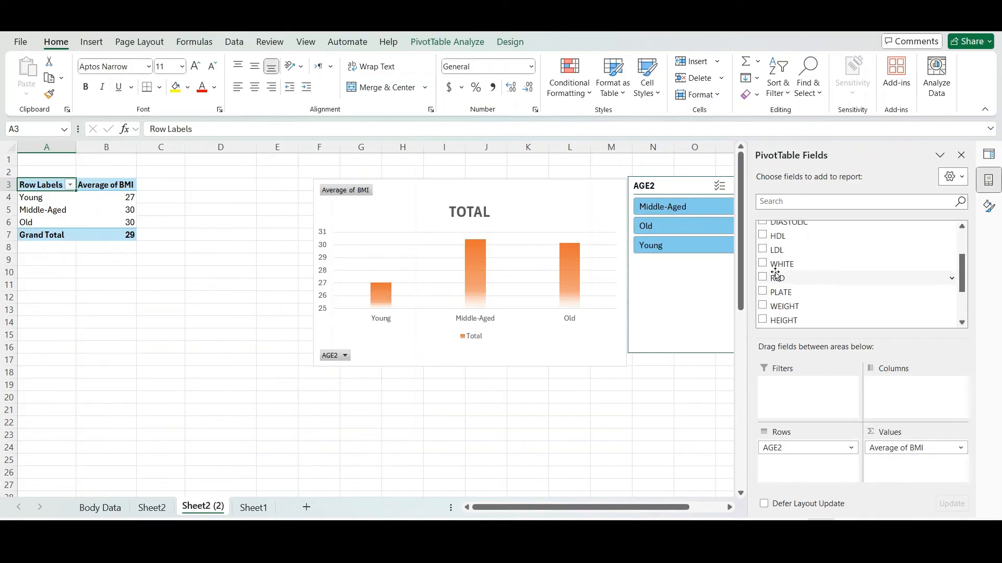
scroll(776, 277, down, 2)
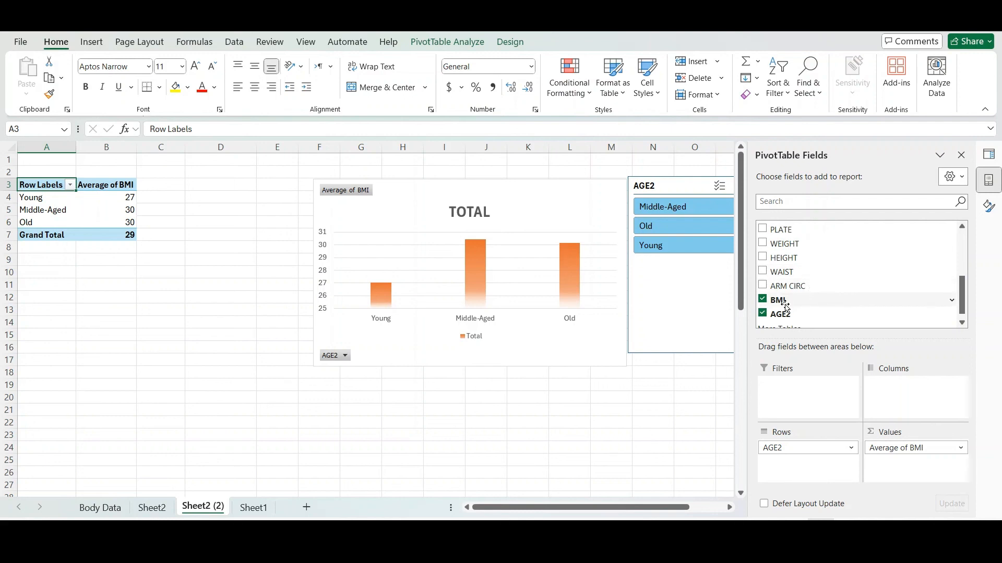
scroll(783, 303, down, 1)
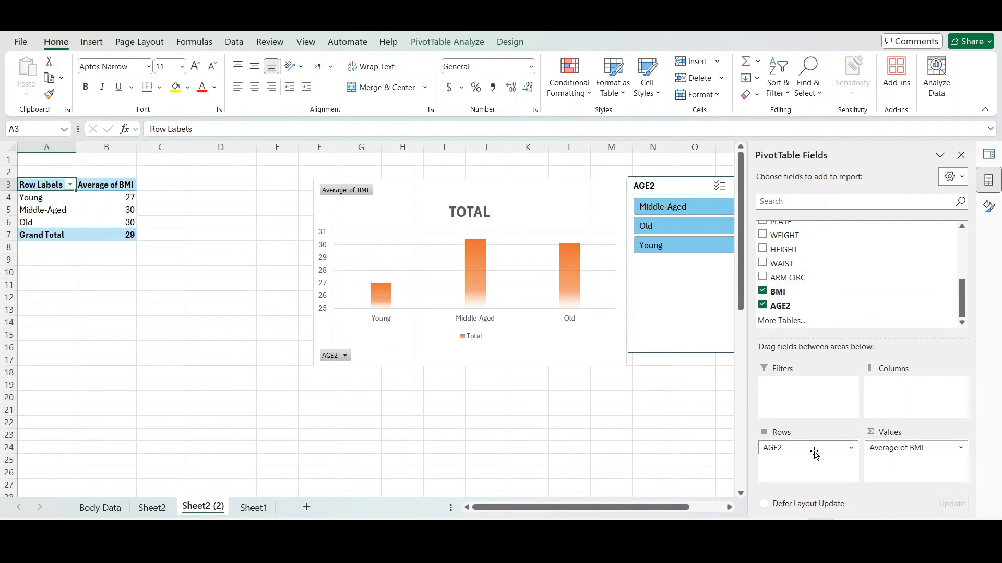
mouse_move(815, 454)
mouse_down()
mouse_move(908, 473)
mouse_move(830, 459)
mouse_up()
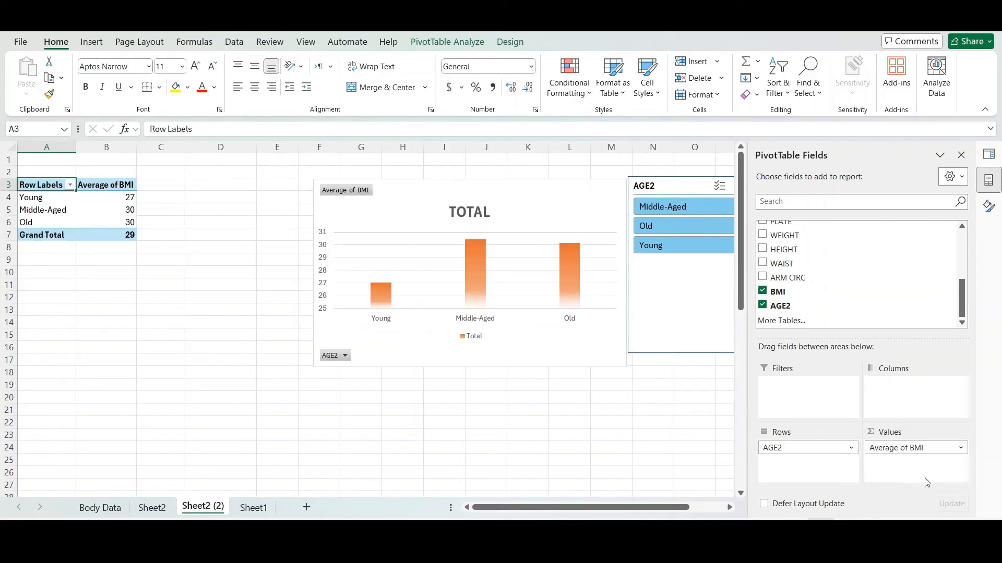
click(961, 449)
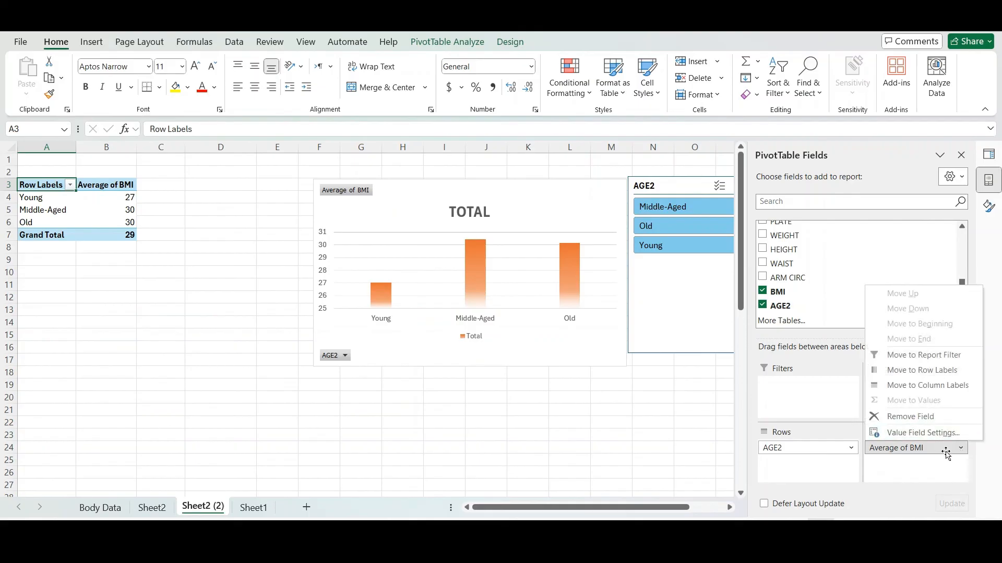
click(946, 450)
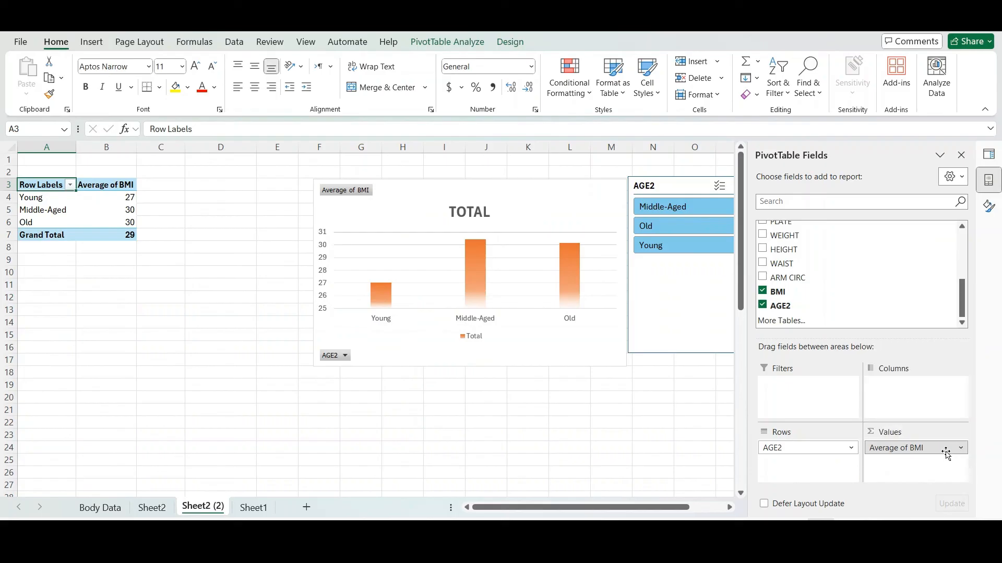
click(801, 450)
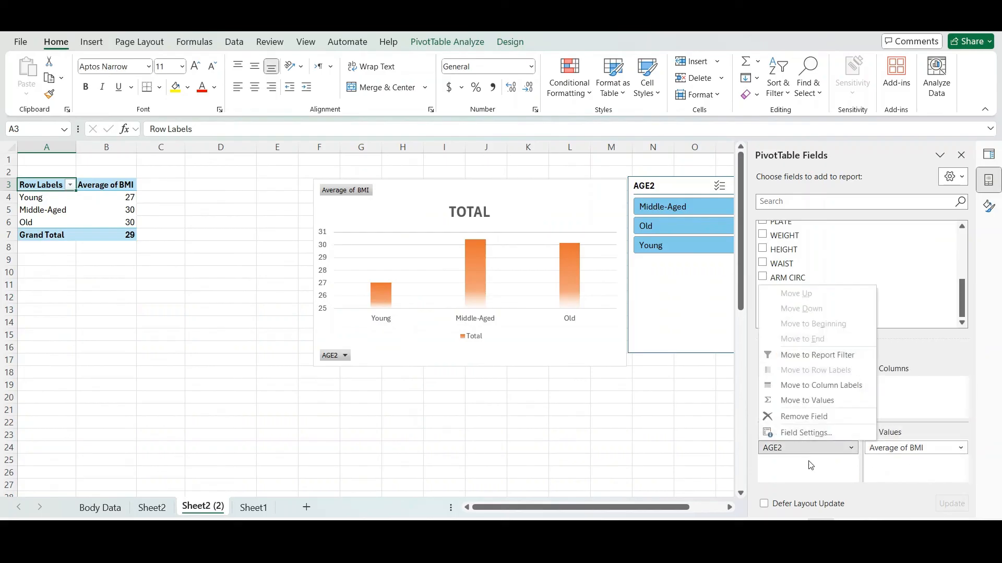